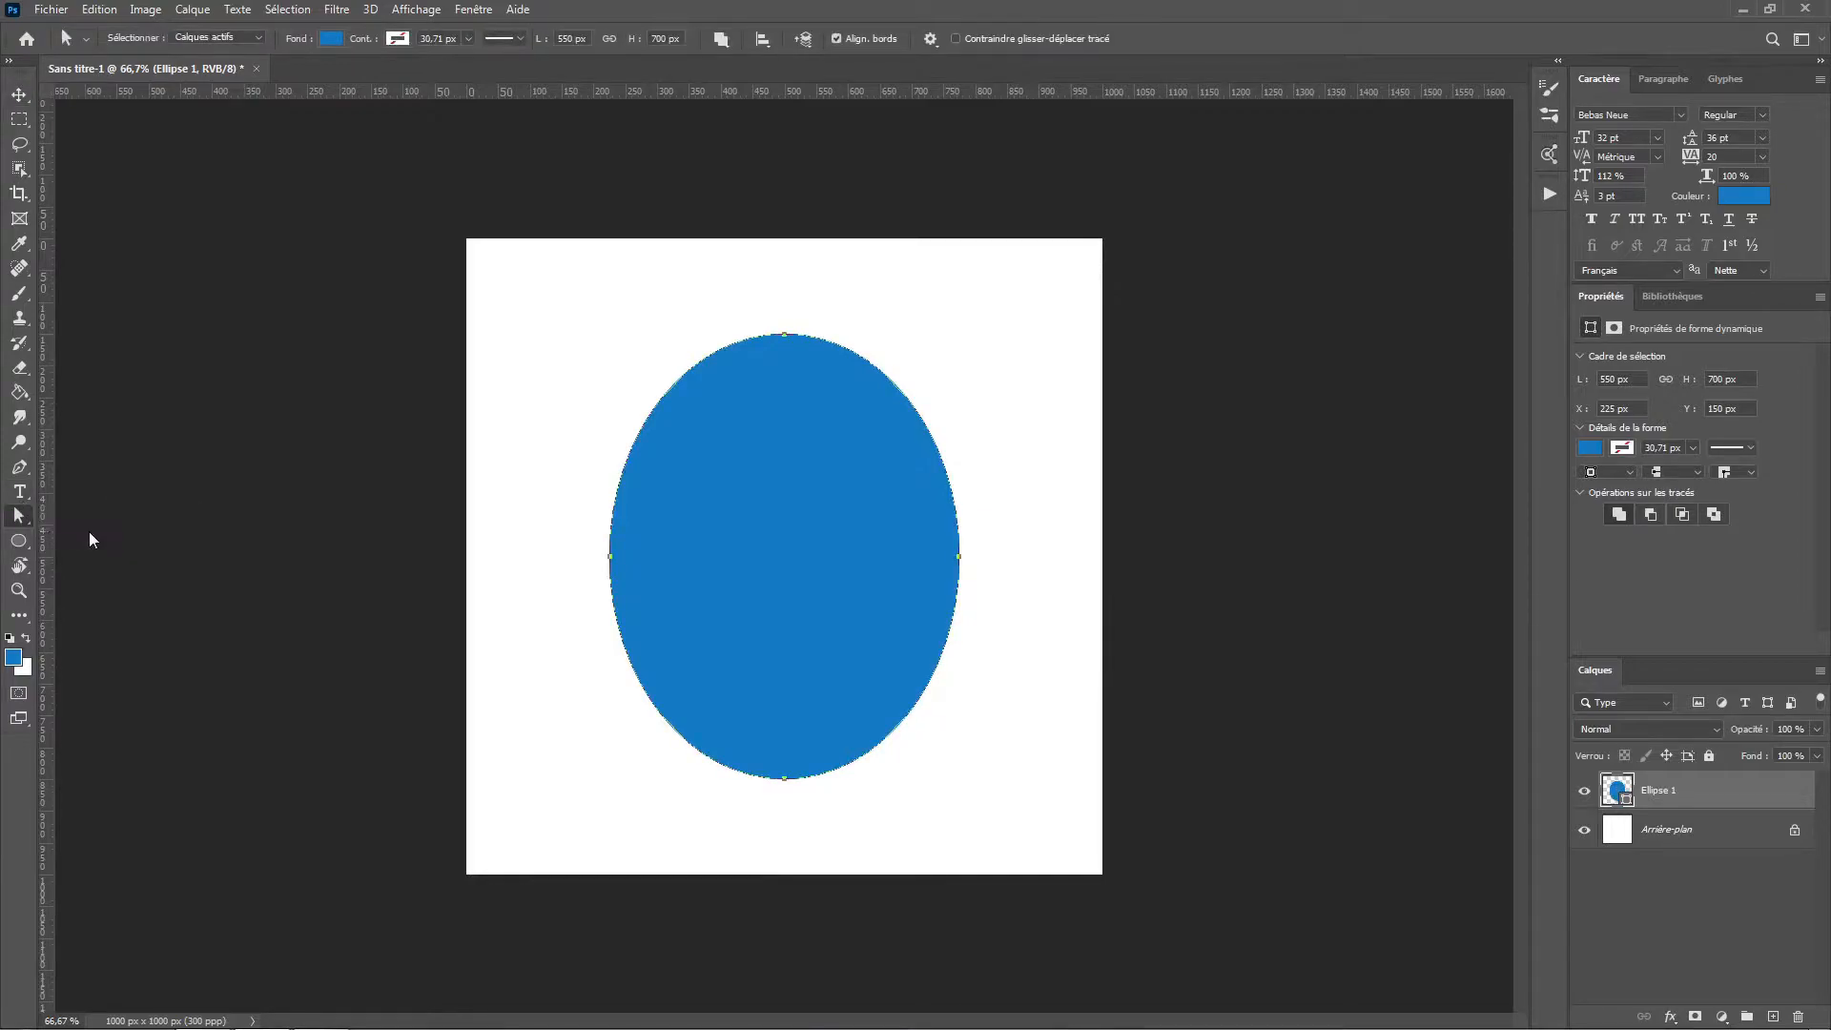
Raise the ellipse's top anchor point until the shape is about 799 px tall, accepting its conversion to a regular path.
{"action": "left_click", "coordinate": [783, 334]}
{"action": "left_click_drag", "start_coordinate": [787, 335], "coordinate": [788, 272]}
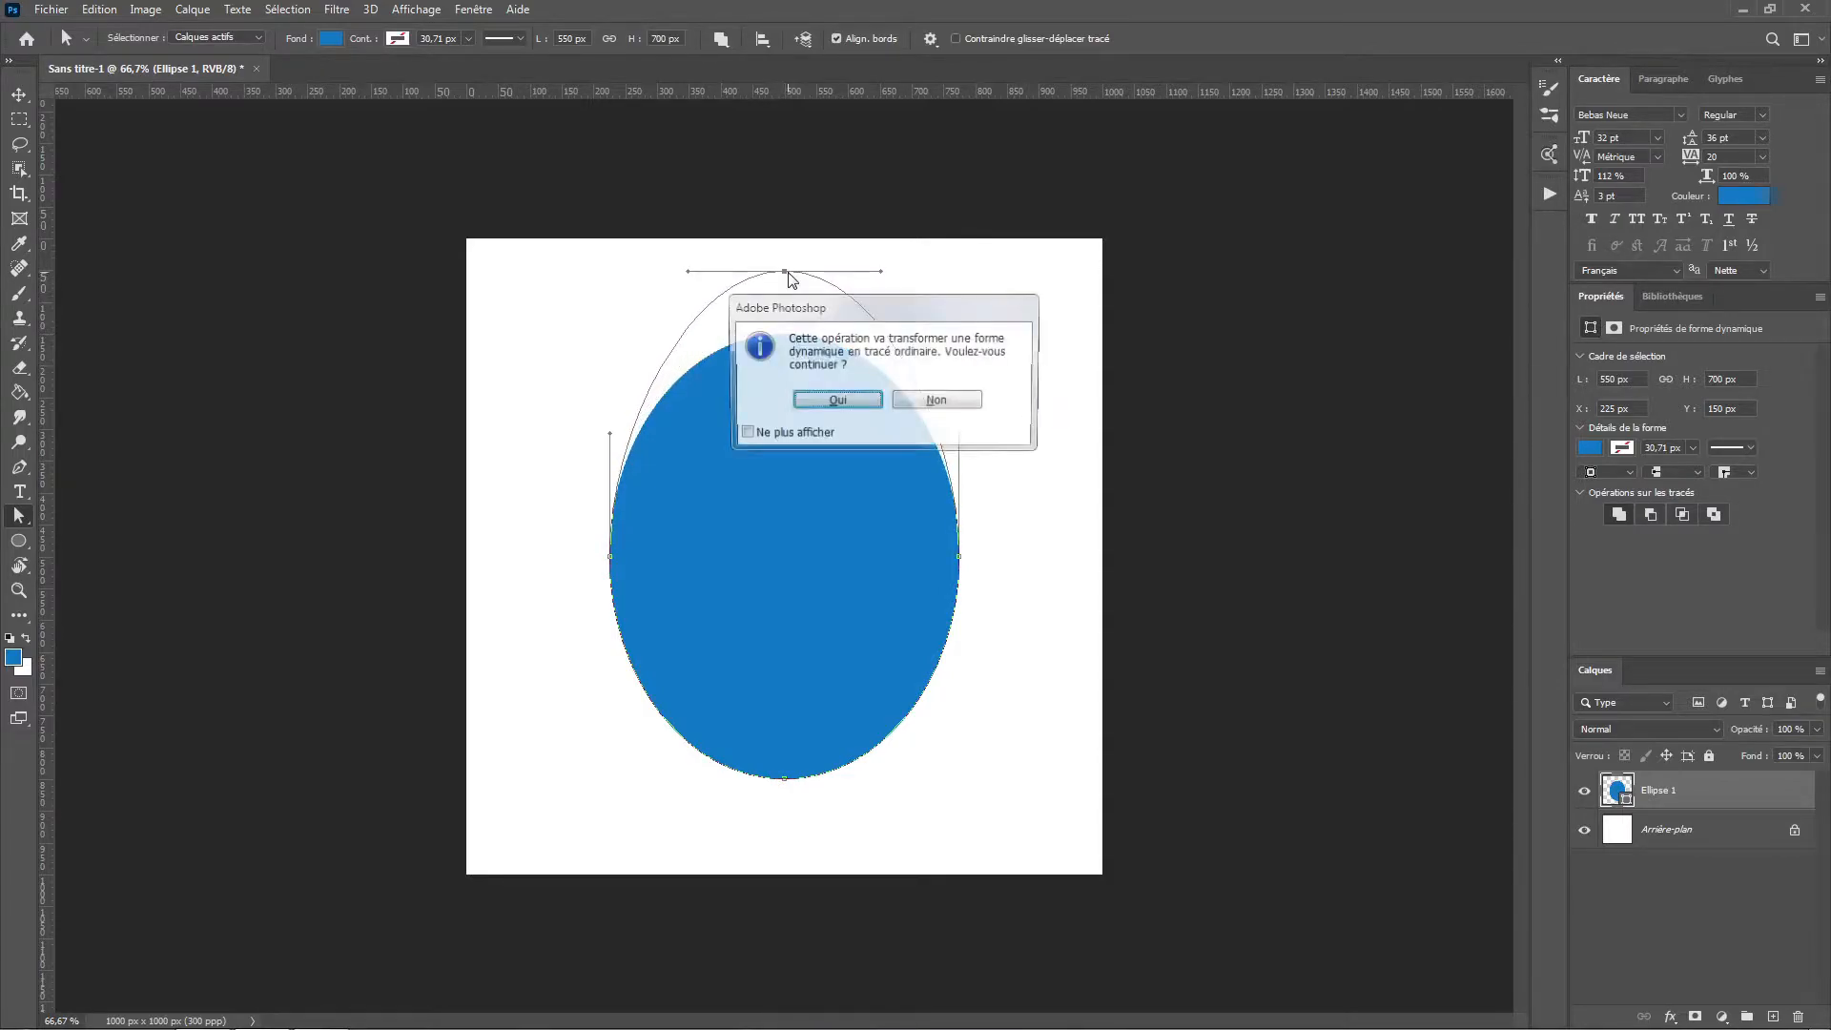
{"action": "left_click", "coordinate": [821, 404]}
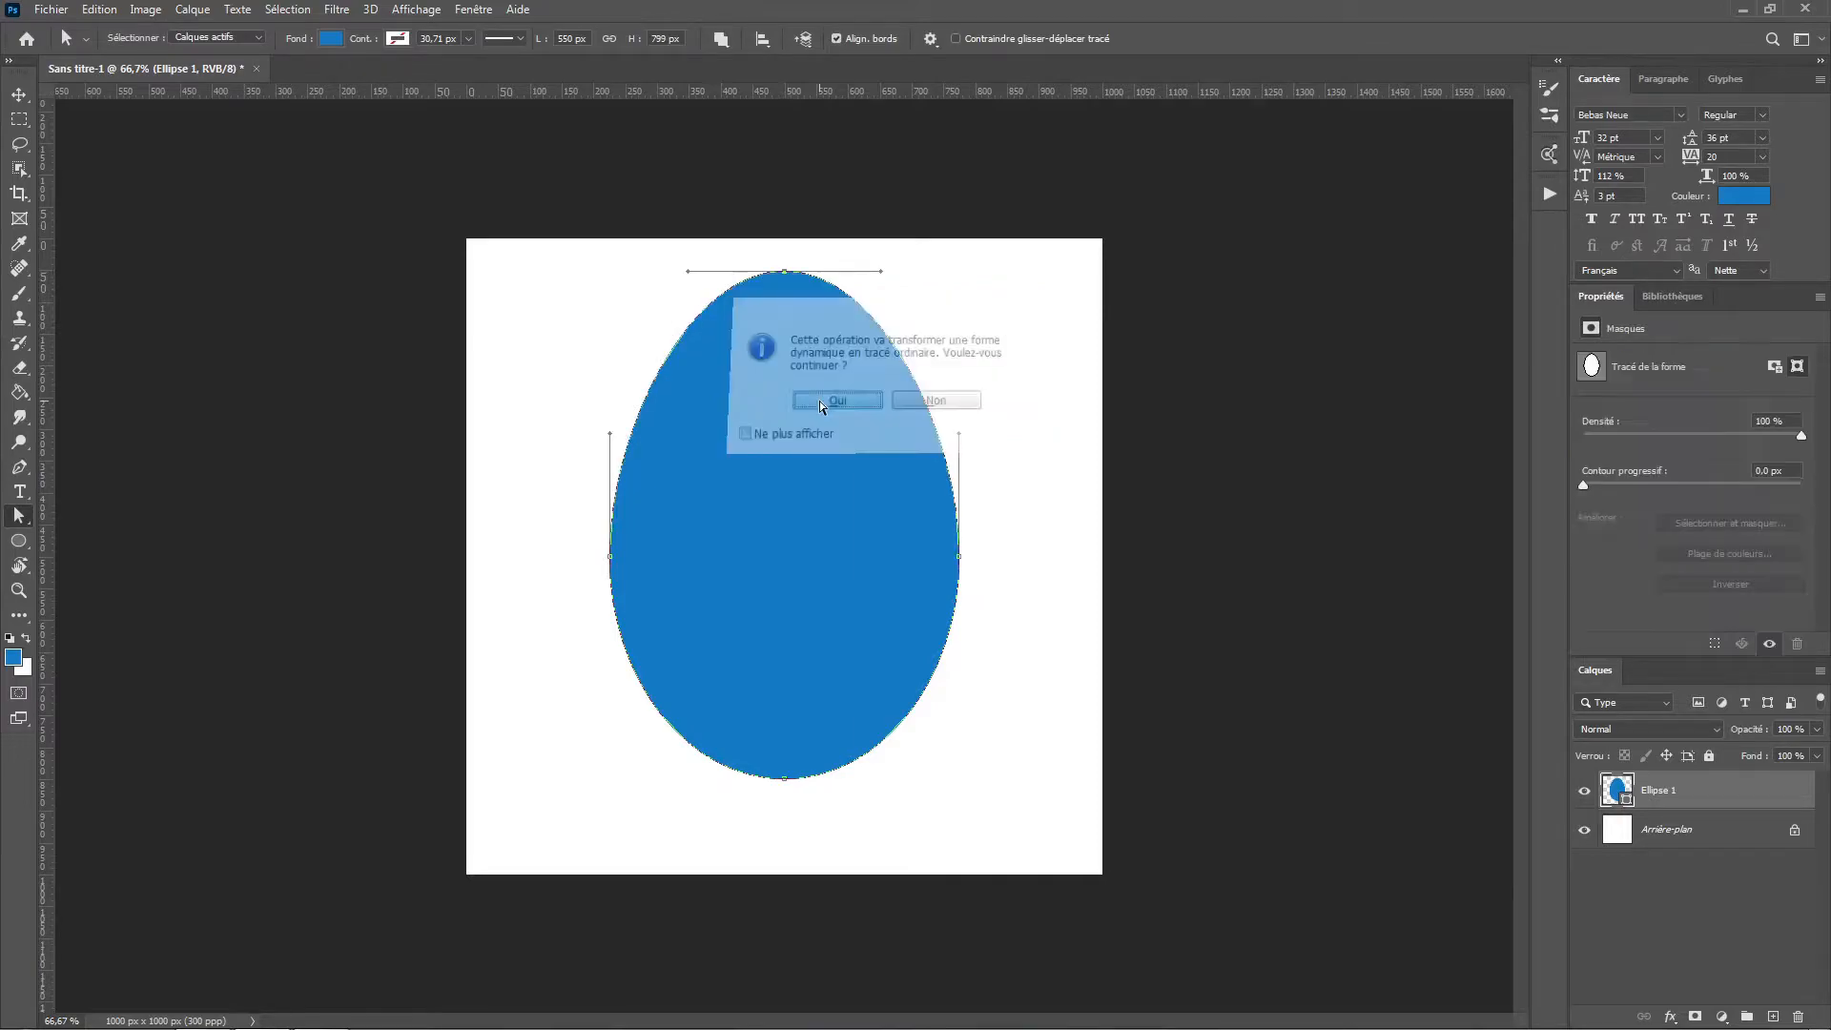
Raise the shape's bottom anchor point to form an egg about 693 px tall, and shift the egg slightly down the canvas.
{"action": "left_click", "coordinate": [788, 778]}
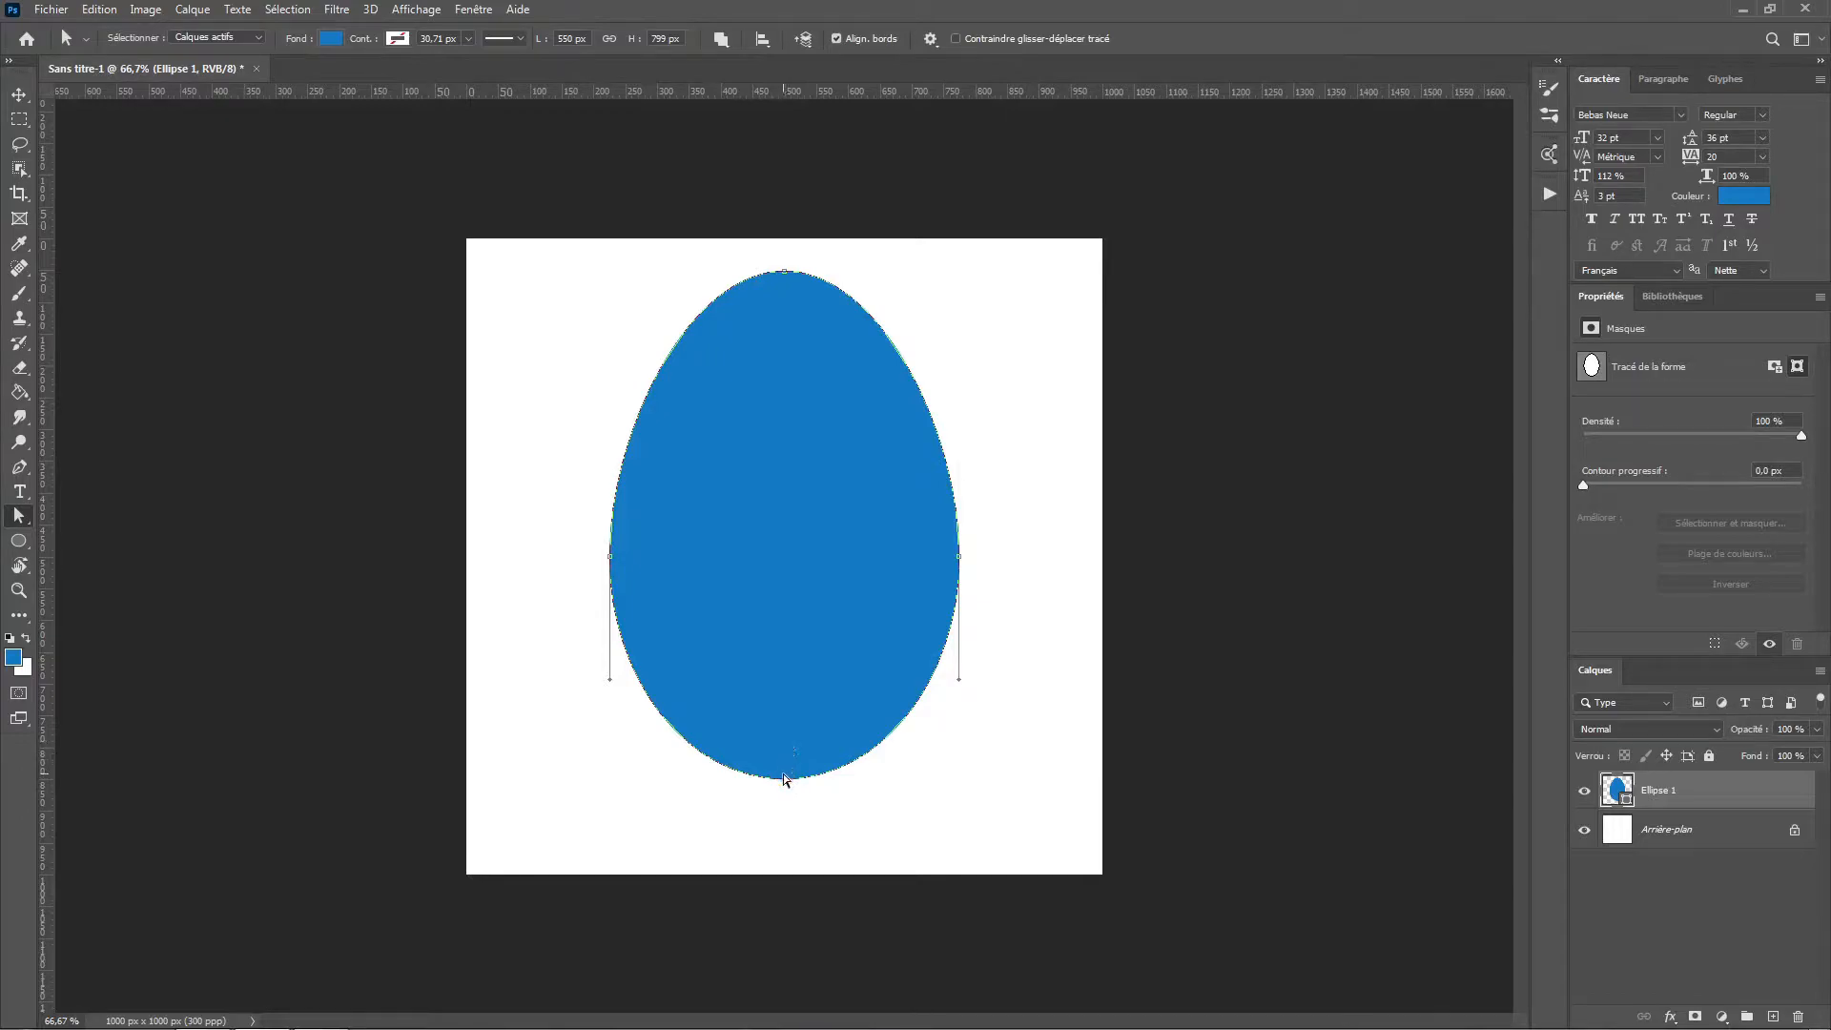
{"action": "left_click", "coordinate": [783, 777]}
{"action": "left_click_drag", "start_coordinate": [784, 777], "coordinate": [796, 715]}
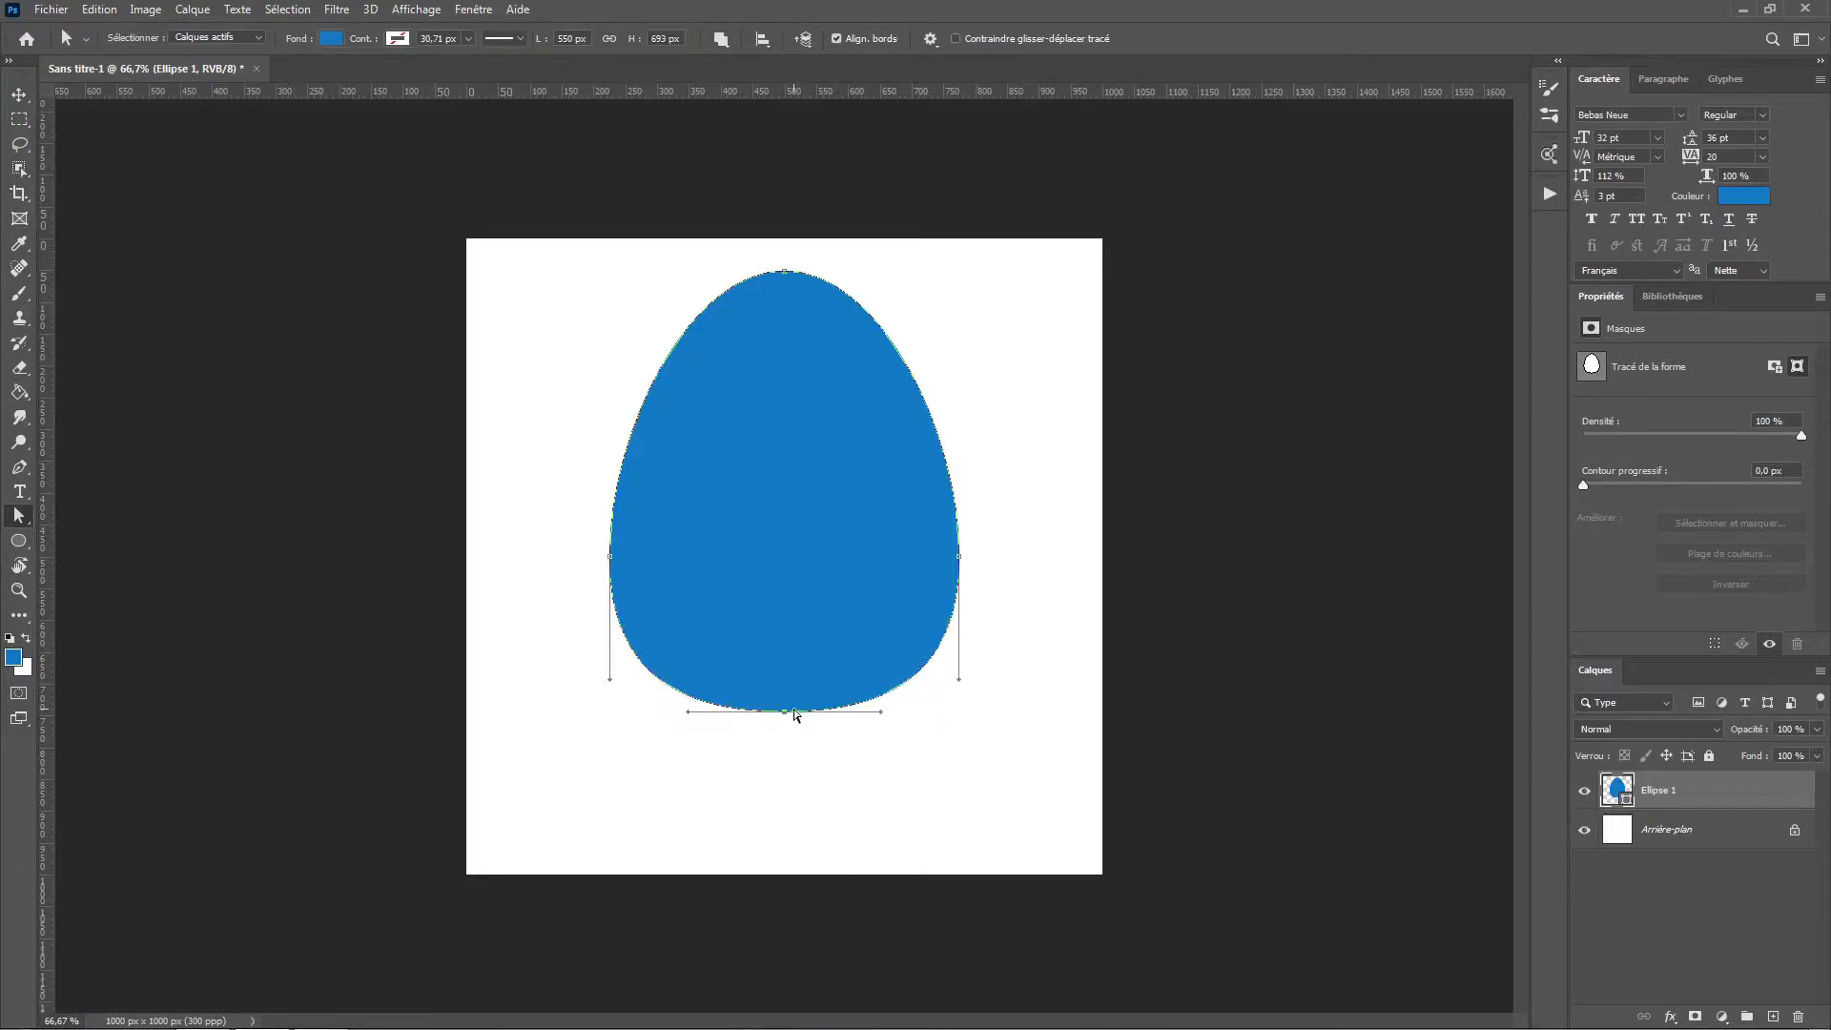
{"action": "left_click", "coordinate": [18, 95]}
{"action": "mouse_move", "coordinate": [808, 522]}
{"action": "left_mouse_down"}
{"action": "mouse_move", "coordinate": [805, 578]}
{"action": "mouse_move", "coordinate": [805, 558]}
{"action": "left_mouse_up"}
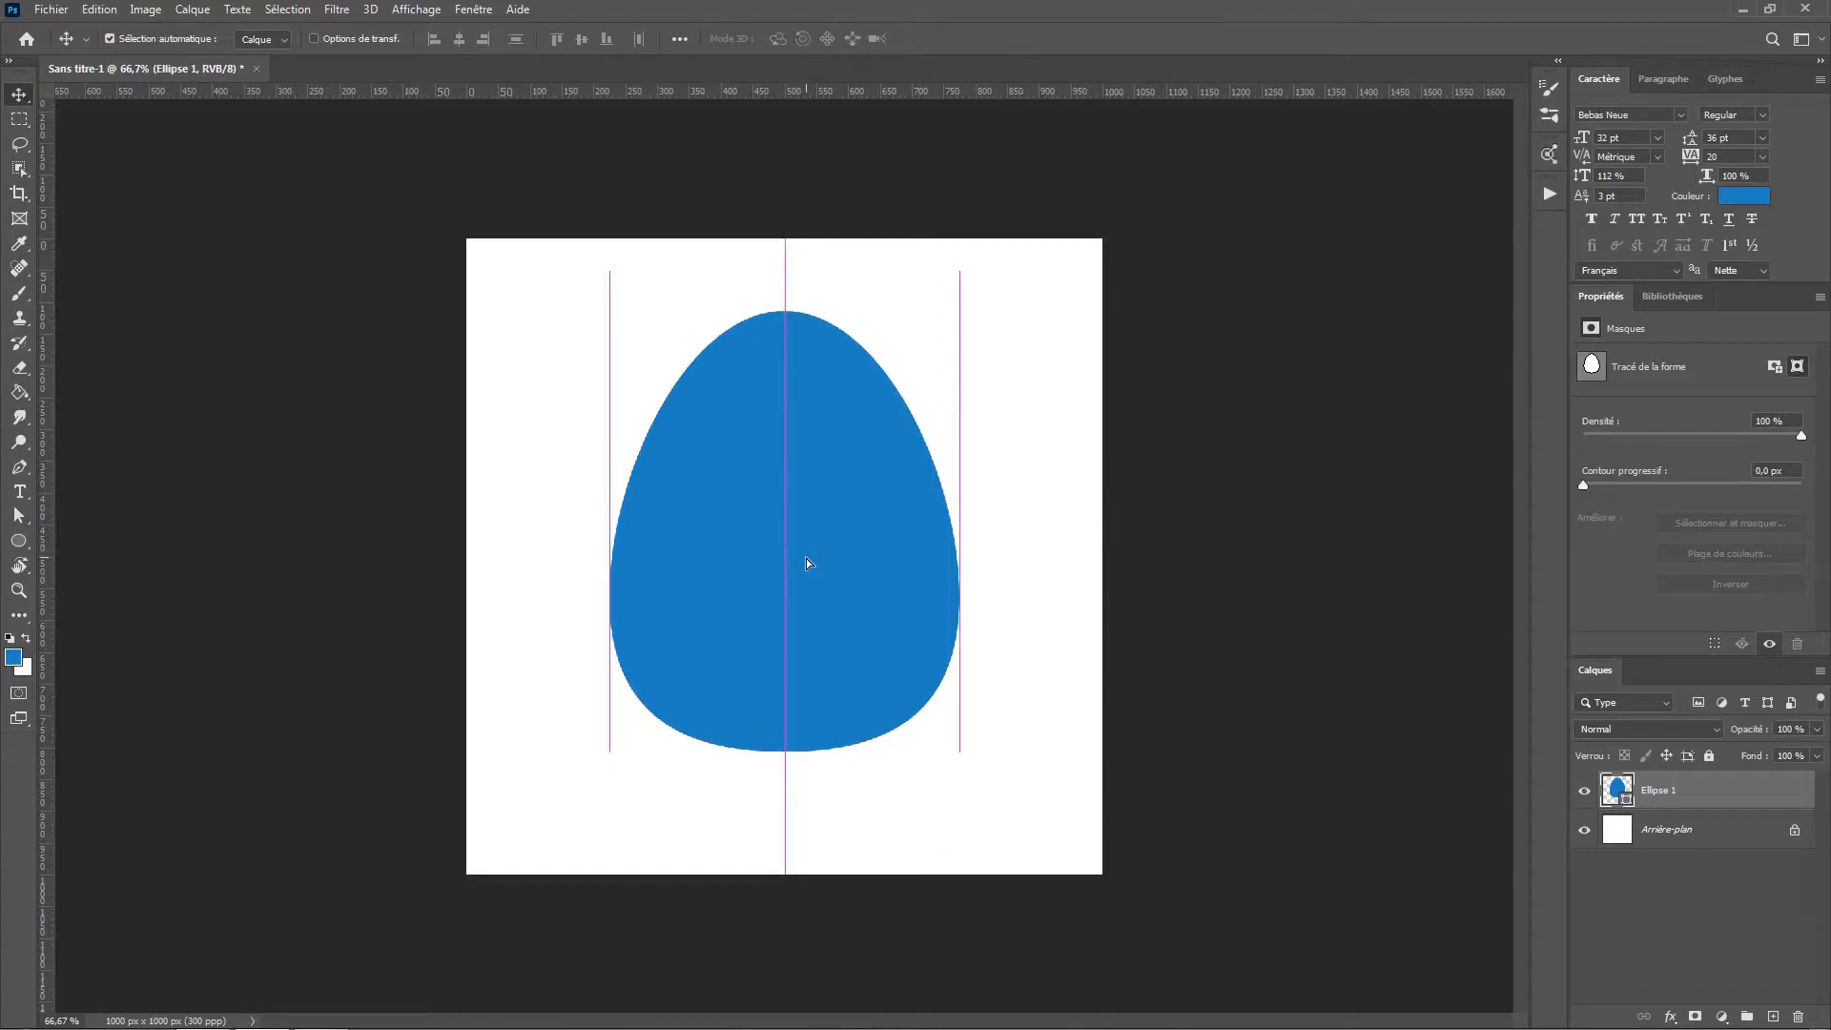
Add a new layer above the egg and set up a soft round black brush at 338 px and 15% opacity.
{"action": "left_click", "coordinate": [1773, 1016]}
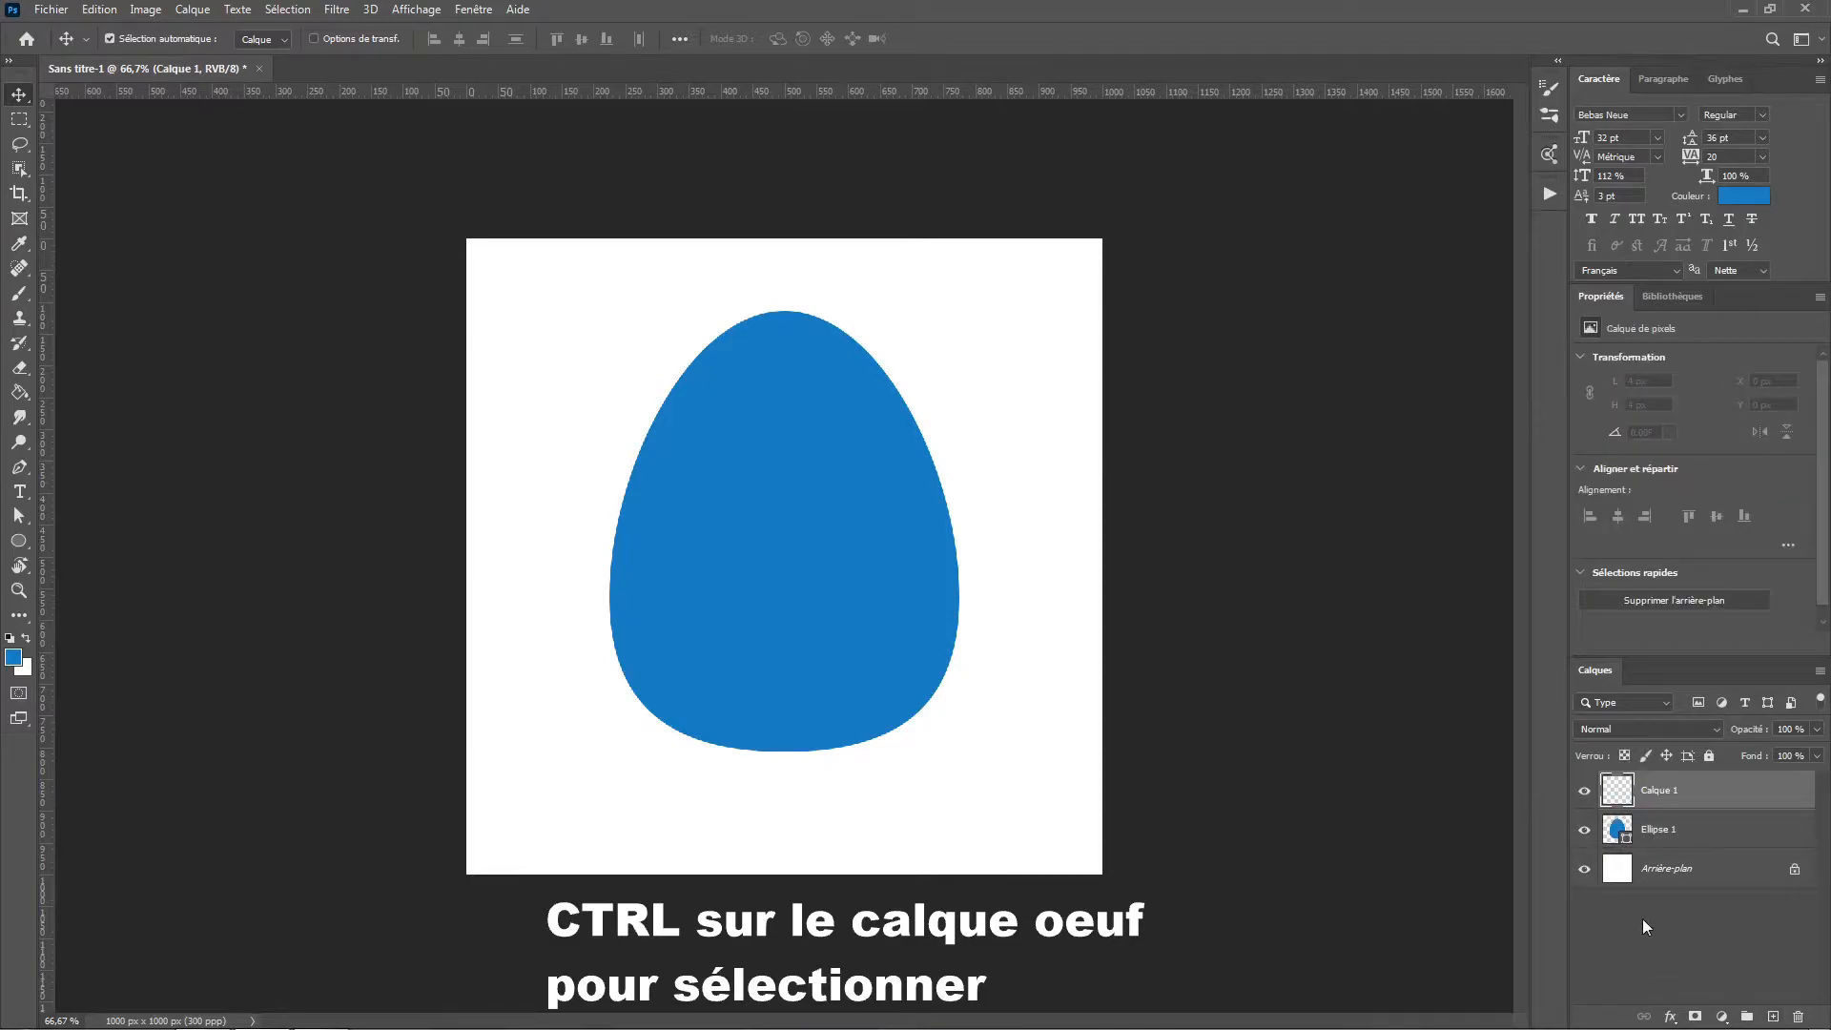
{"action": "left_click", "coordinate": [18, 293]}
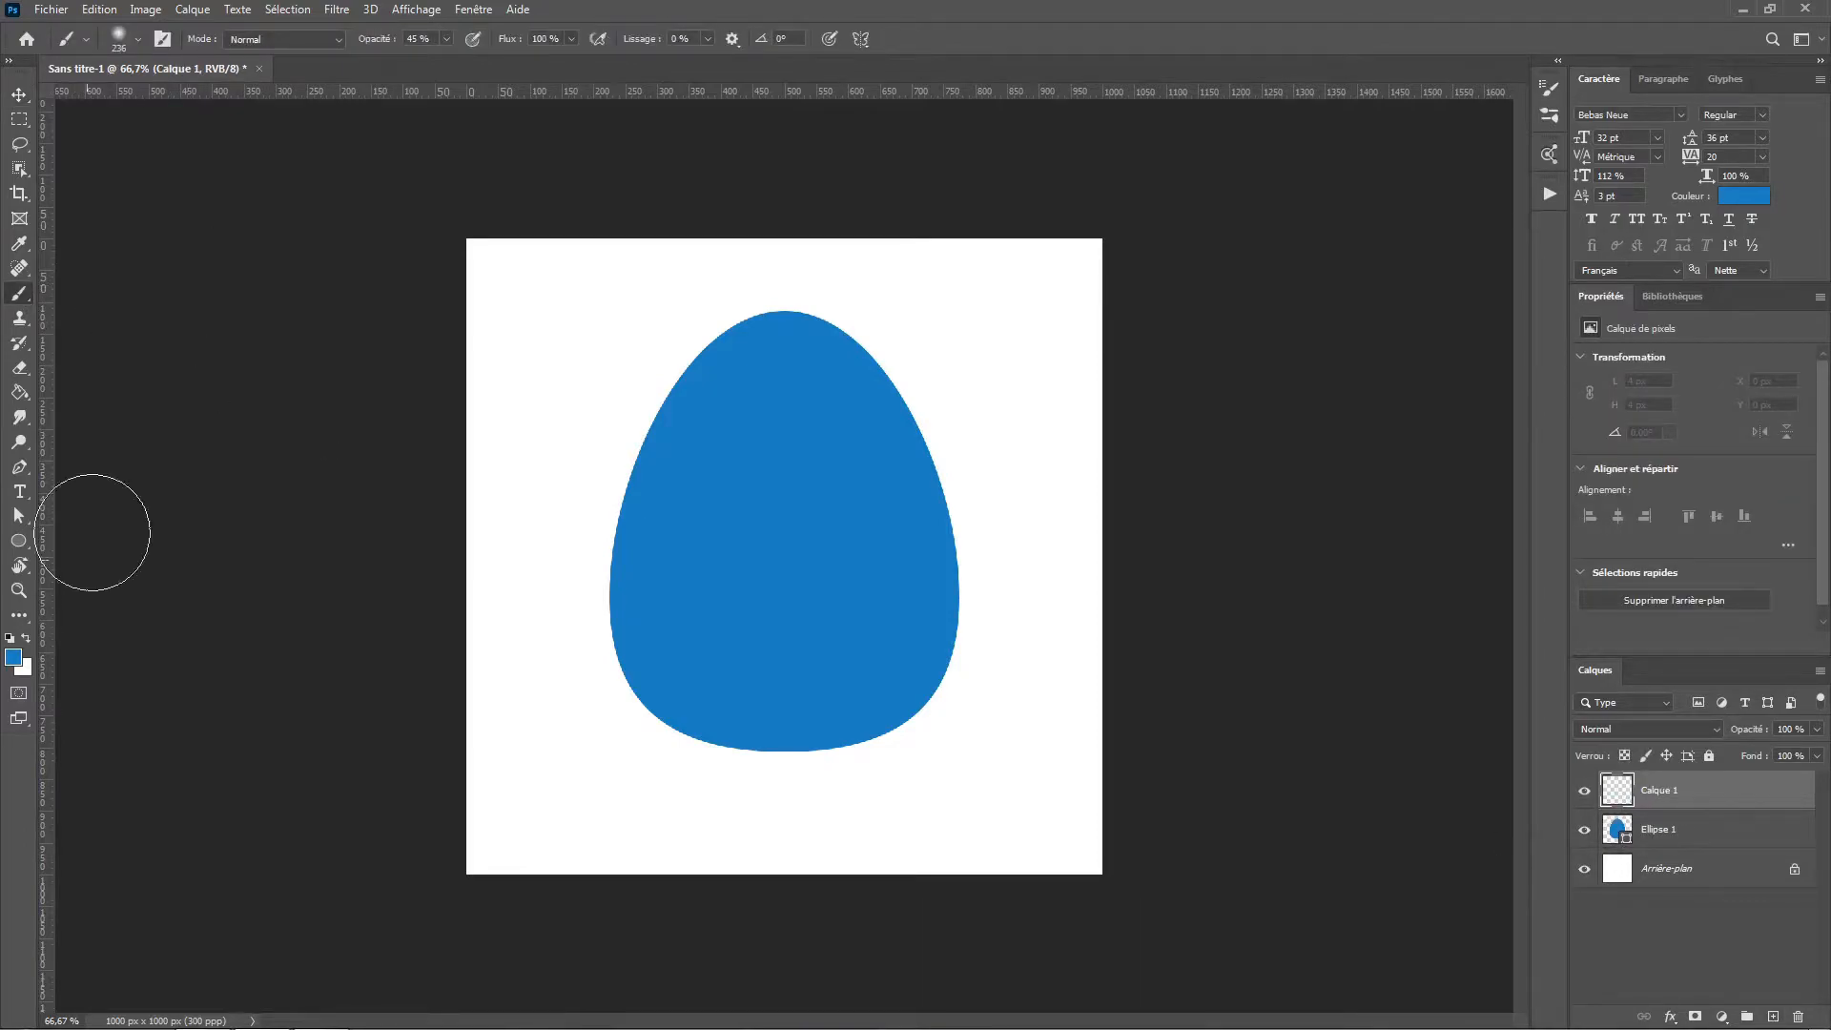
{"action": "left_click", "coordinate": [25, 637]}
{"action": "left_click", "coordinate": [8, 637]}
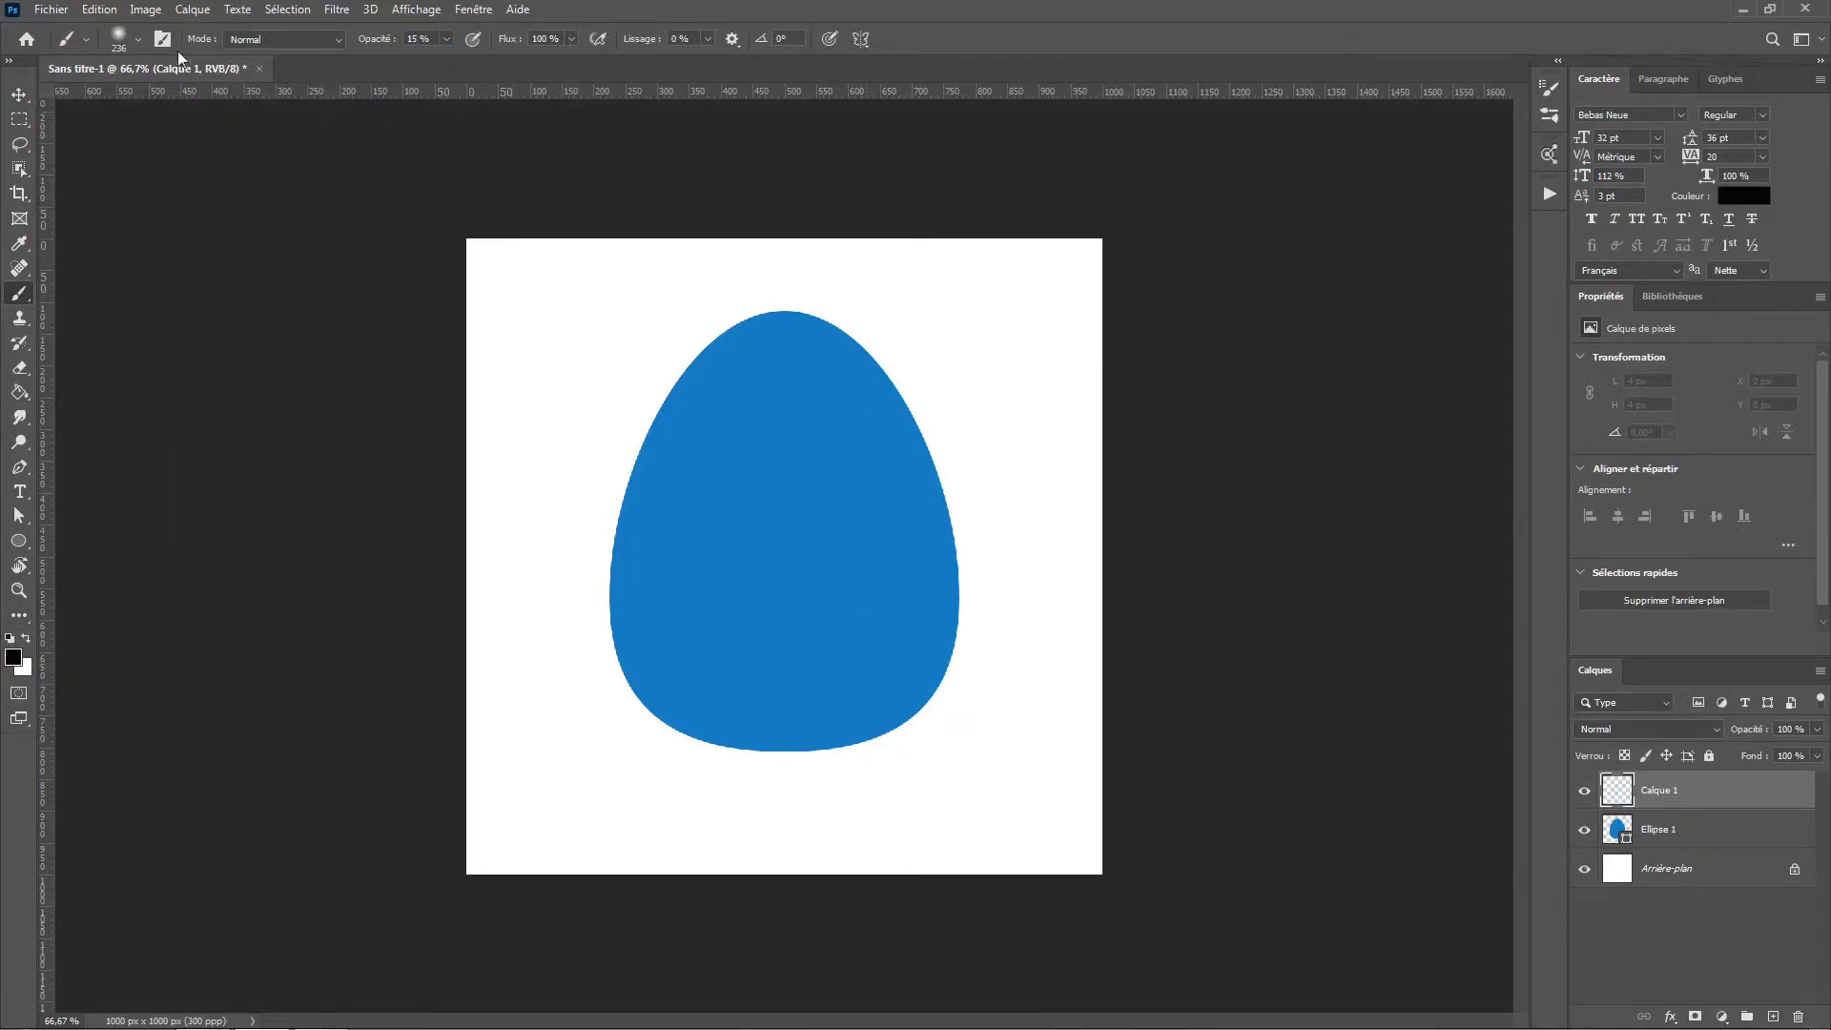
{"action": "left_click", "coordinate": [137, 40]}
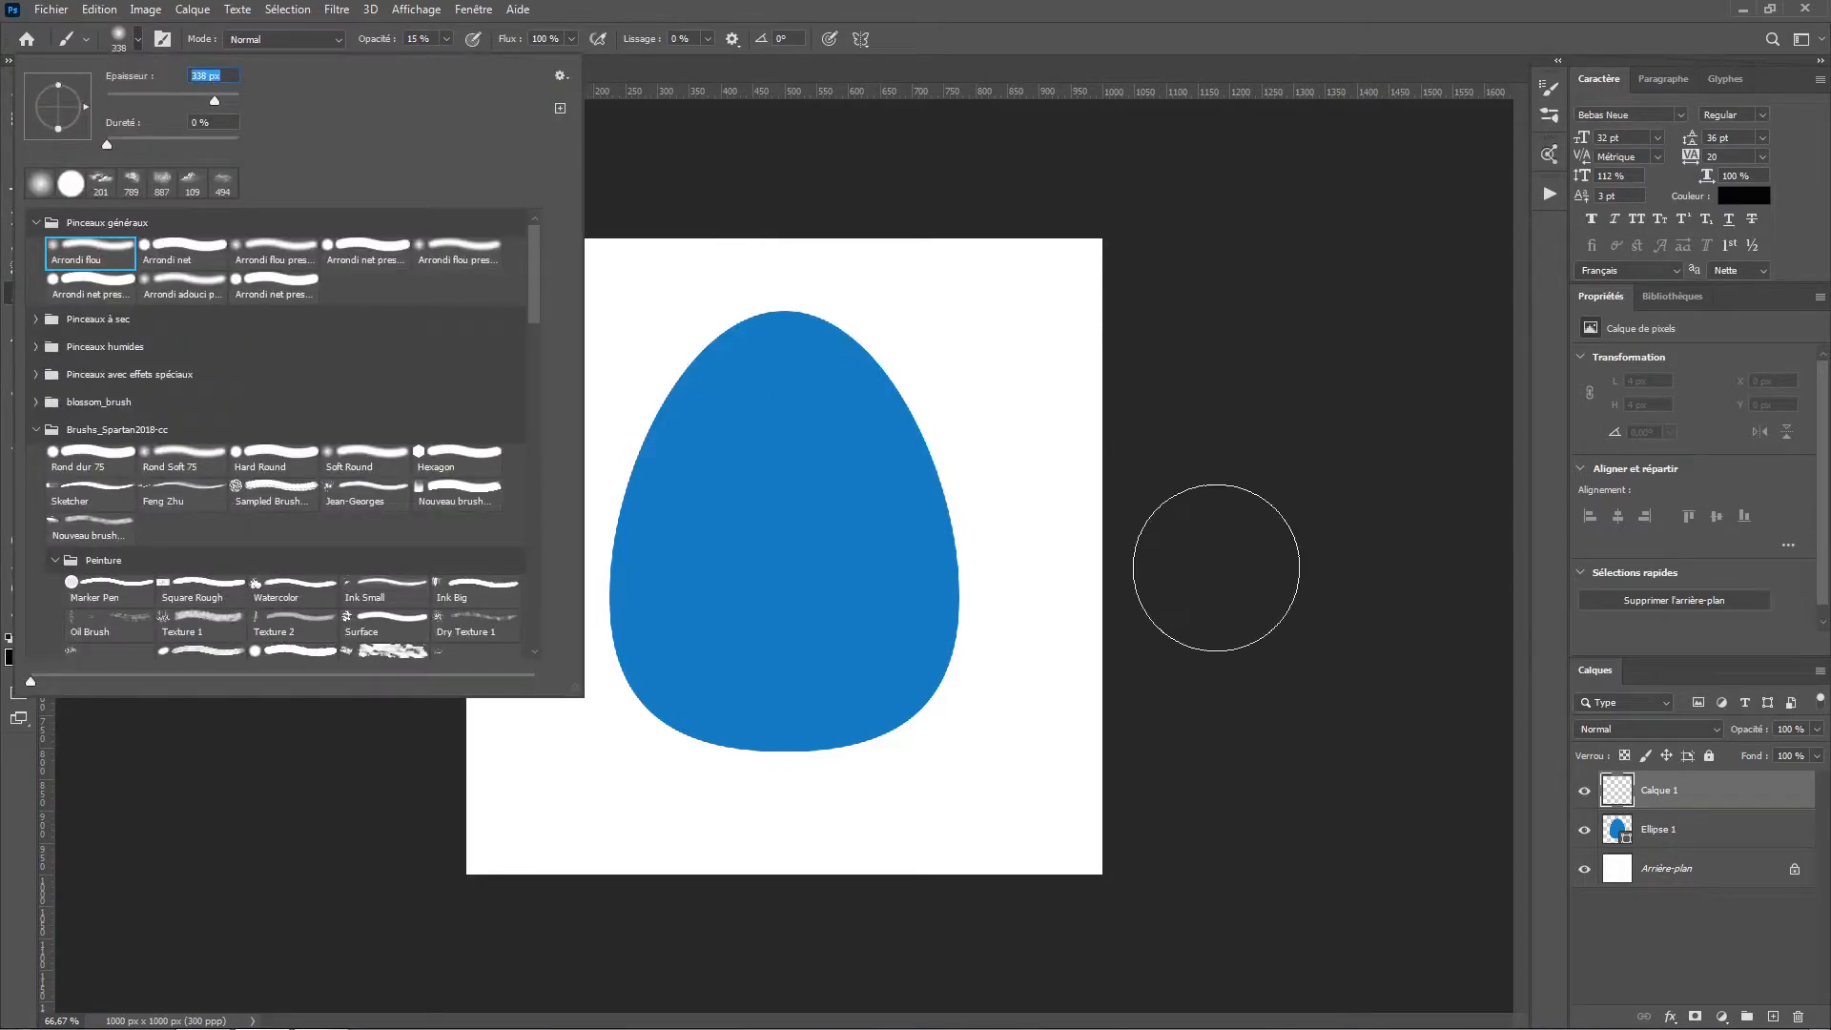
Load the egg's outline as a selection and brush soft black shading along its right side and base.
{"action": "left_click", "coordinate": [1616, 829], "text": "ctrl"}
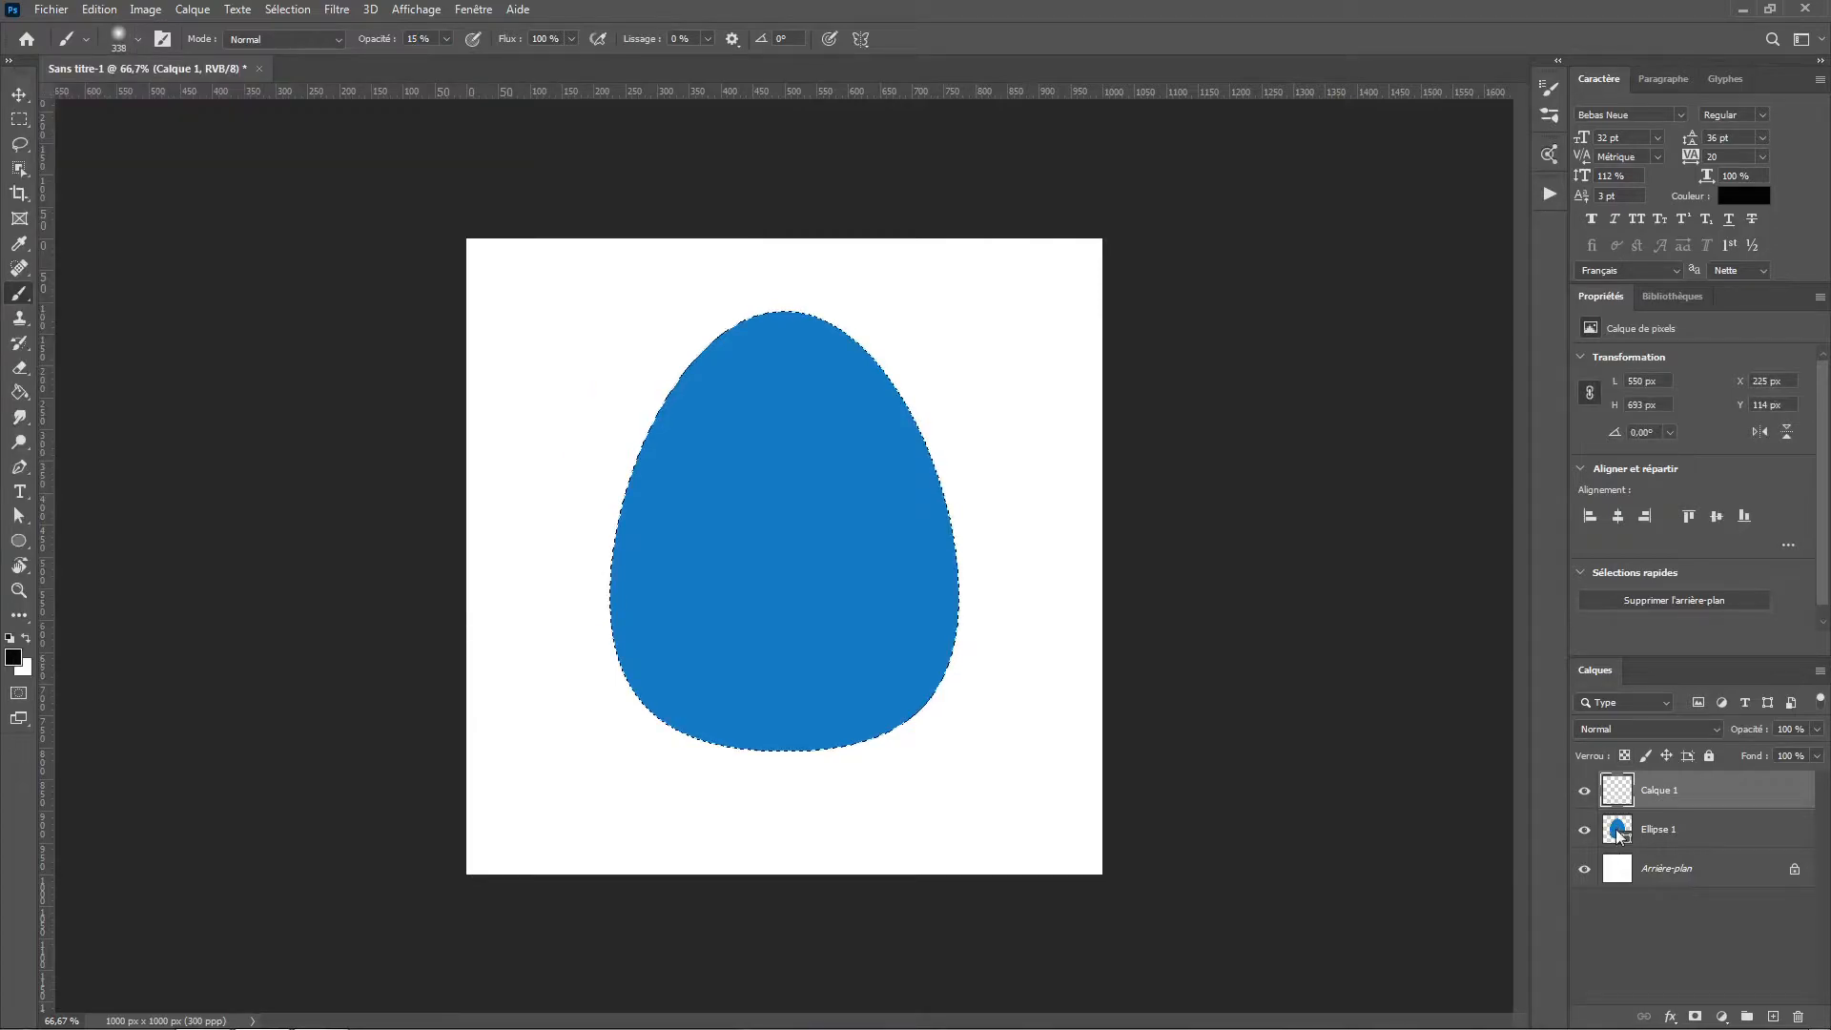
{"action": "mouse_move", "coordinate": [788, 273]}
{"action": "left_mouse_down"}
{"action": "mouse_move", "coordinate": [869, 328]}
{"action": "mouse_move", "coordinate": [978, 671]}
{"action": "mouse_move", "coordinate": [900, 814]}
{"action": "mouse_move", "coordinate": [982, 540]}
{"action": "mouse_move", "coordinate": [875, 327]}
{"action": "mouse_move", "coordinate": [931, 732]}
{"action": "mouse_move", "coordinate": [573, 805]}
{"action": "mouse_move", "coordinate": [753, 791]}
{"action": "mouse_move", "coordinate": [1014, 601]}
{"action": "mouse_move", "coordinate": [770, 741]}
{"action": "mouse_move", "coordinate": [821, 766]}
{"action": "mouse_move", "coordinate": [962, 406]}
{"action": "left_mouse_up"}
{"action": "mouse_move", "coordinate": [588, 893]}
{"action": "left_mouse_down"}
{"action": "mouse_move", "coordinate": [984, 455]}
{"action": "mouse_move", "coordinate": [839, 652]}
{"action": "mouse_move", "coordinate": [898, 400]}
{"action": "mouse_move", "coordinate": [901, 506]}
{"action": "mouse_move", "coordinate": [449, 981]}
{"action": "mouse_move", "coordinate": [642, 804]}
{"action": "mouse_move", "coordinate": [884, 672]}
{"action": "left_mouse_up"}
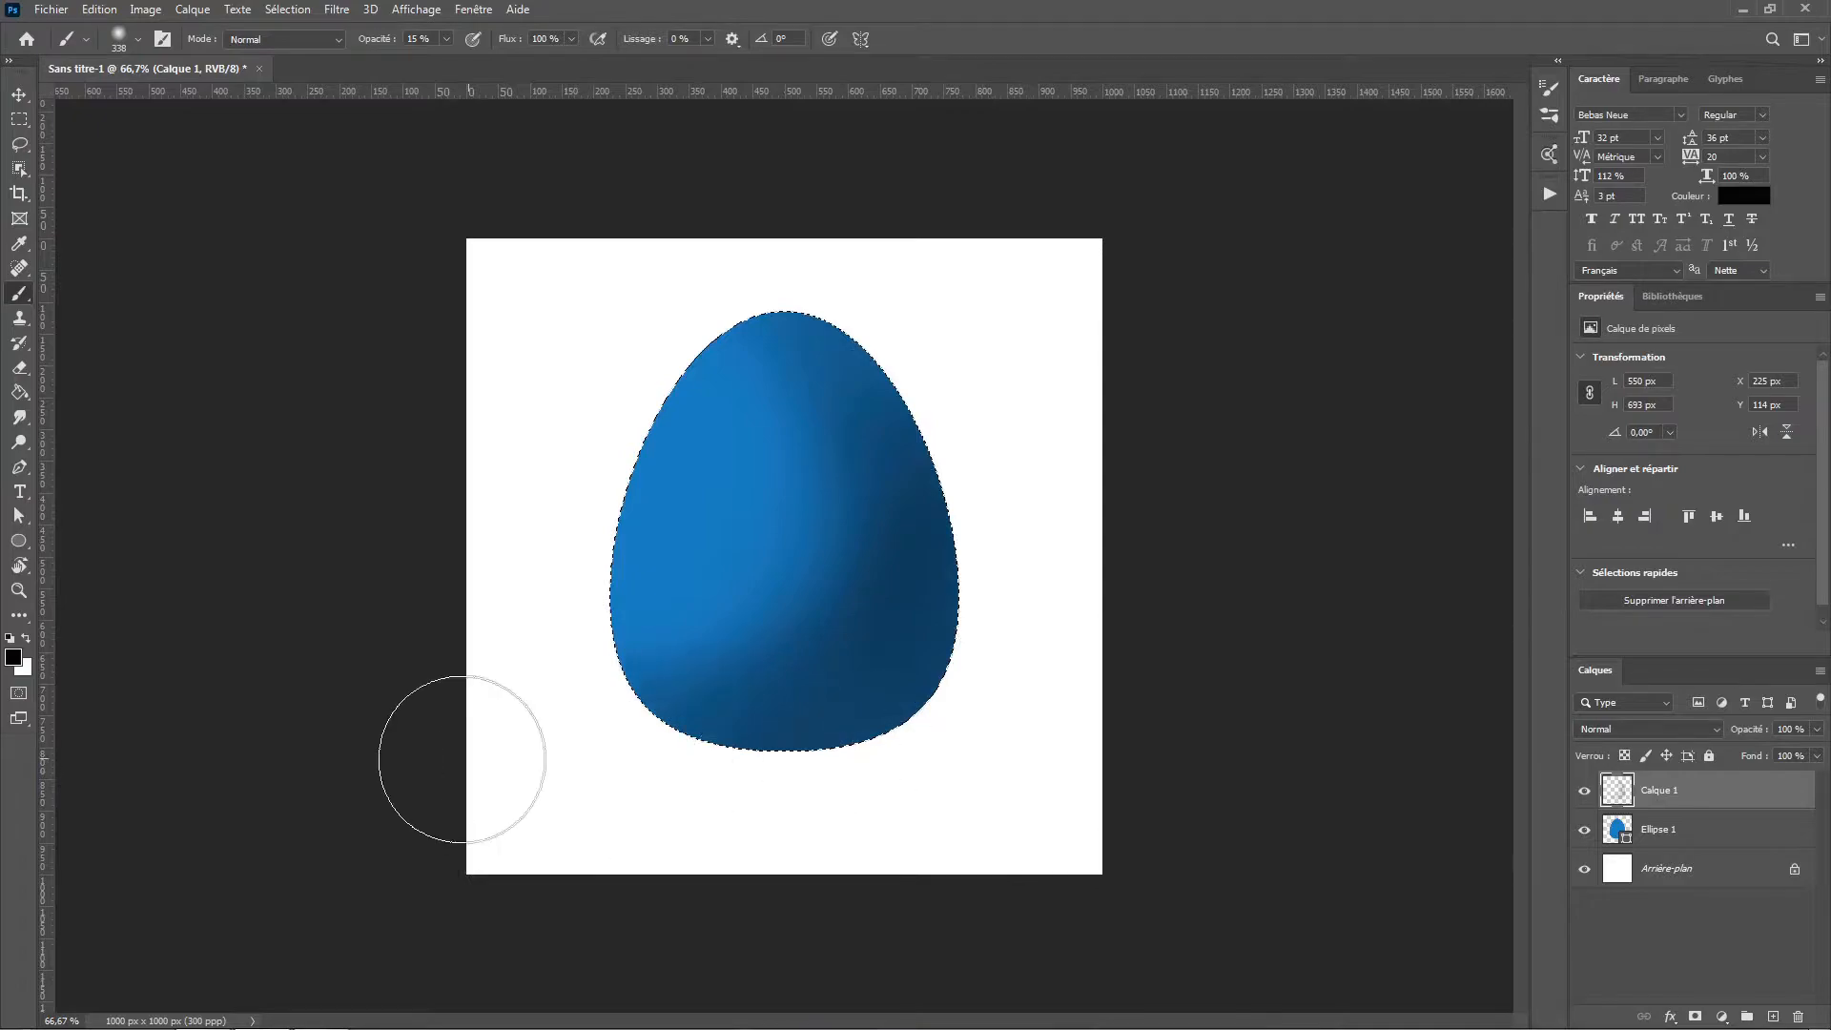
Undo the last shading strokes and rebuild the shadow on the egg's right side and base at 10% brush opacity.
{"action": "key", "text": "ctrl+z"}
{"action": "key", "text": "ctrl+z"}
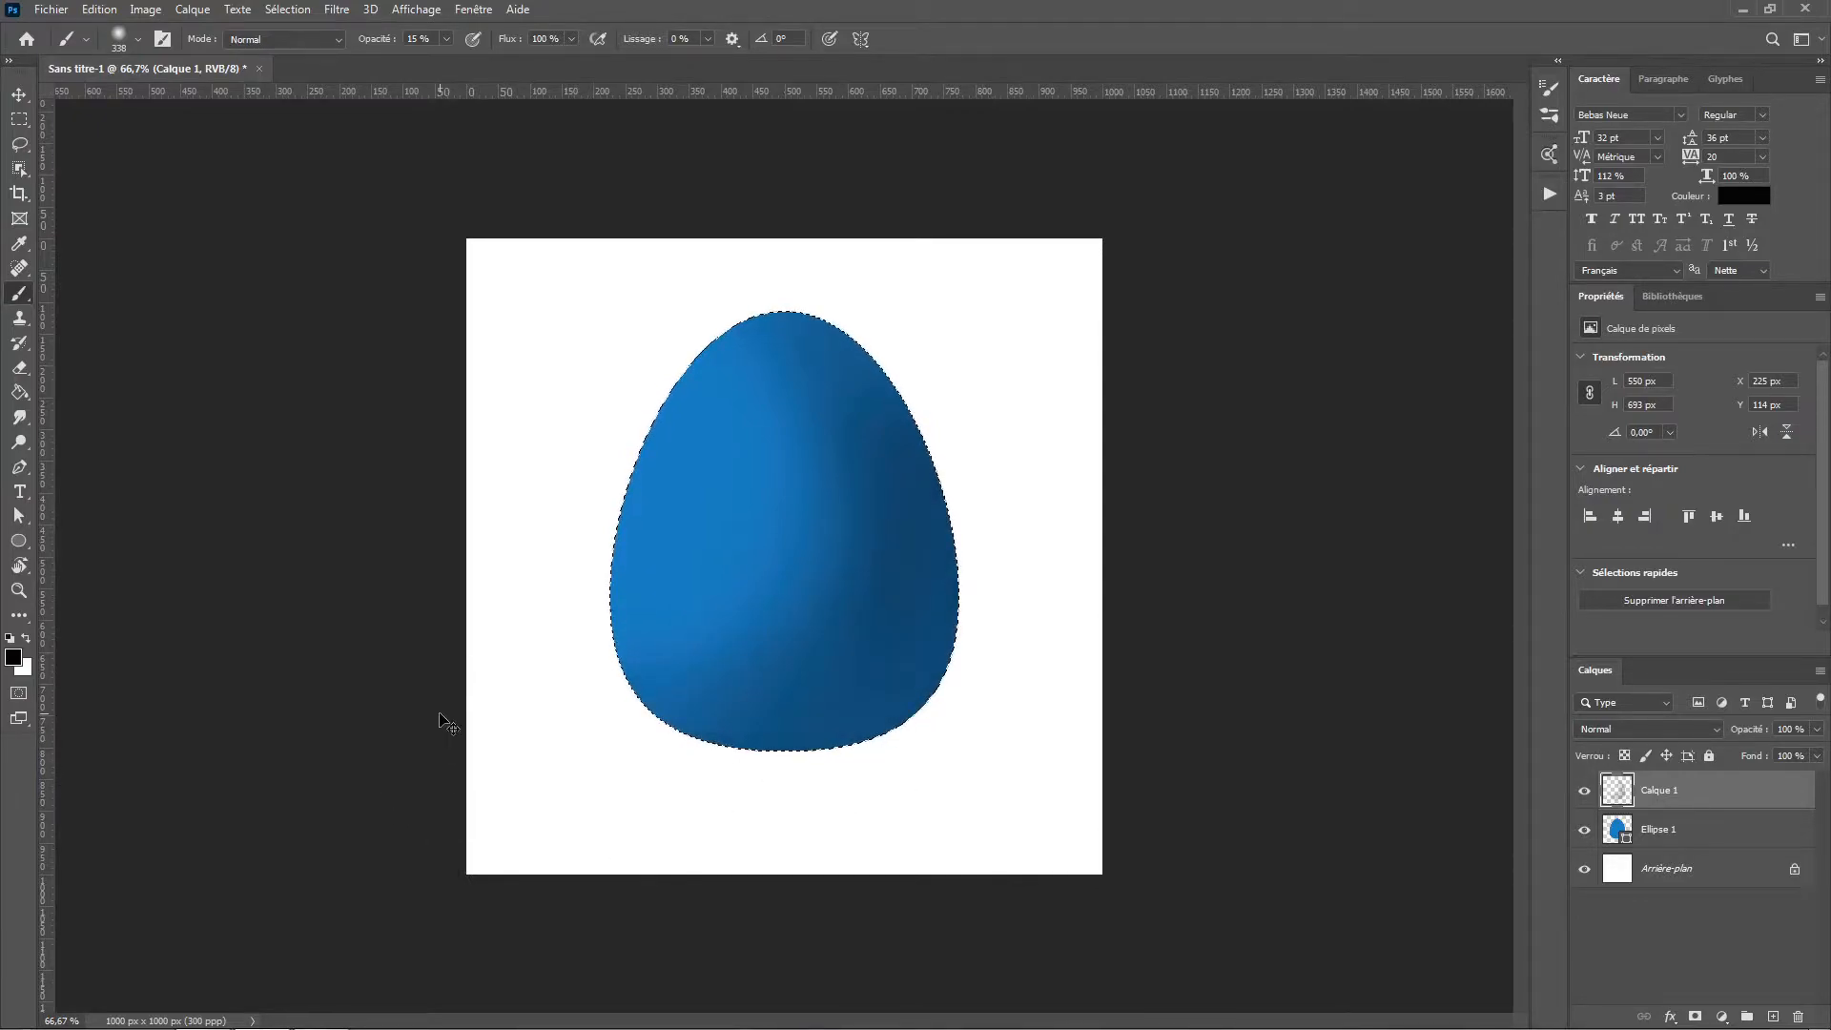
{"action": "left_click_drag", "start_coordinate": [374, 40], "coordinate": [363, 47]}
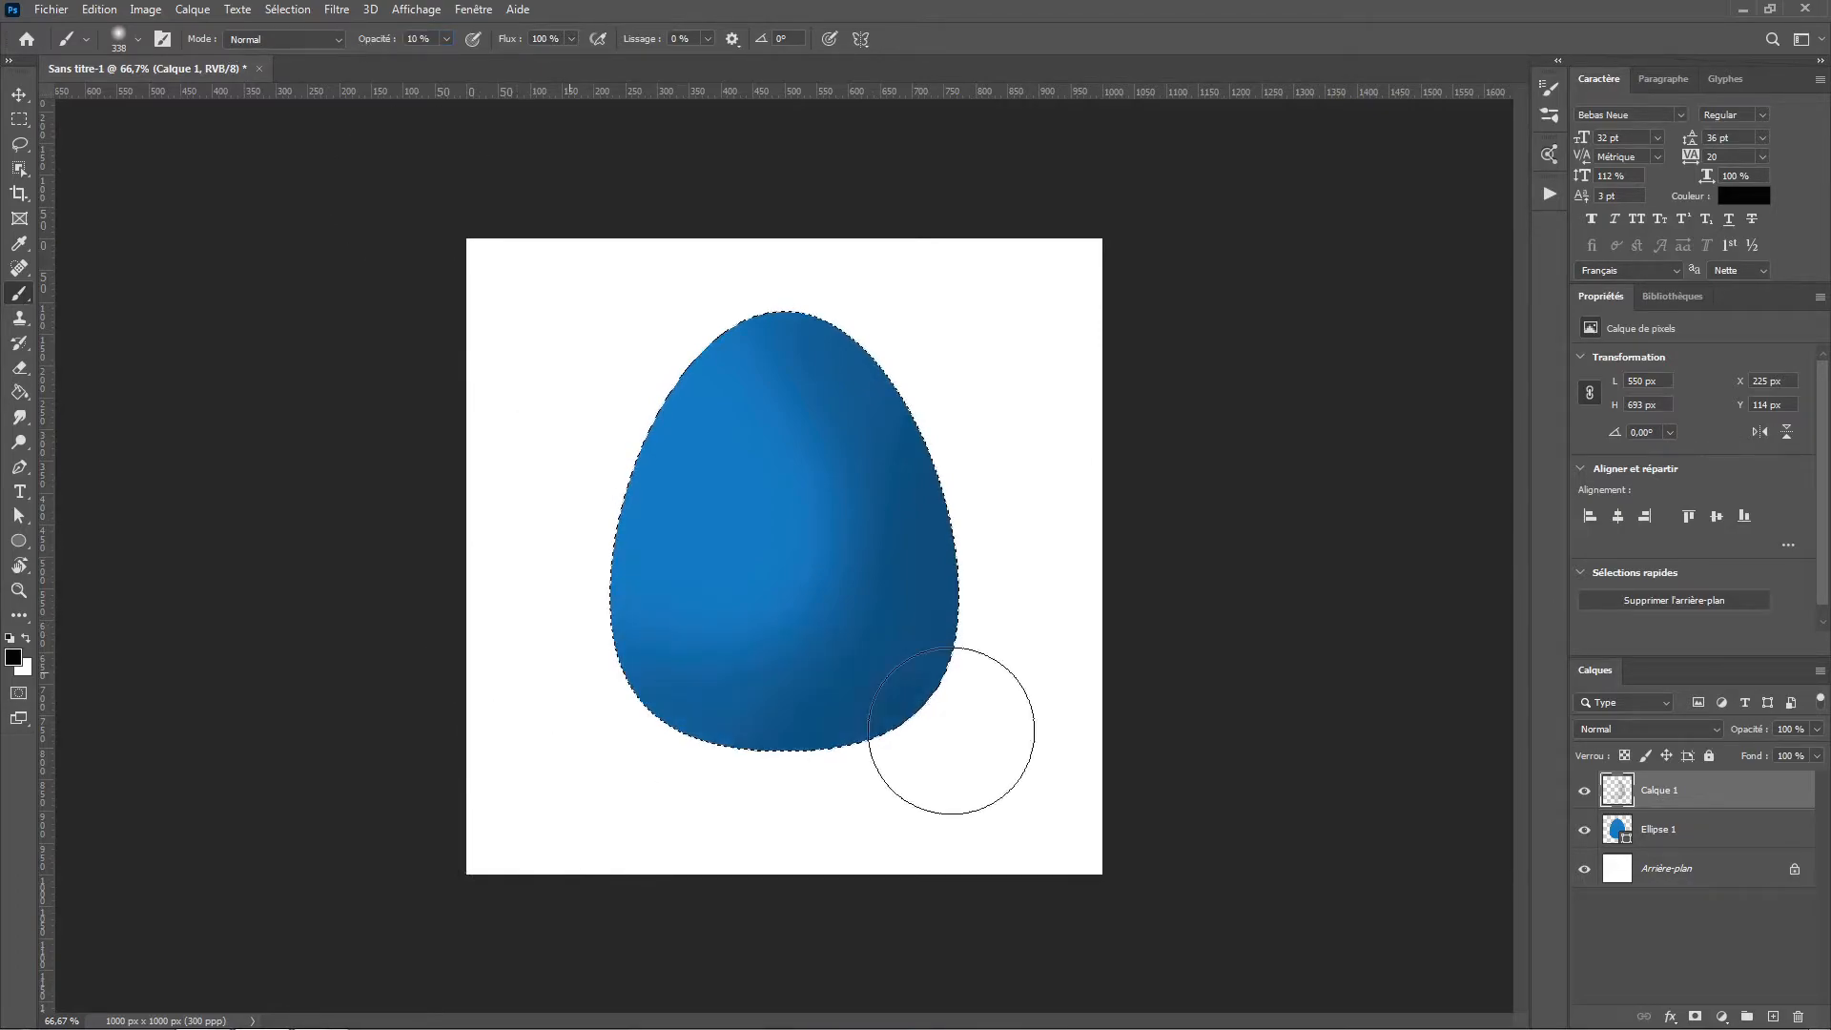
{"action": "left_click_drag", "start_coordinate": [963, 359], "coordinate": [707, 764]}
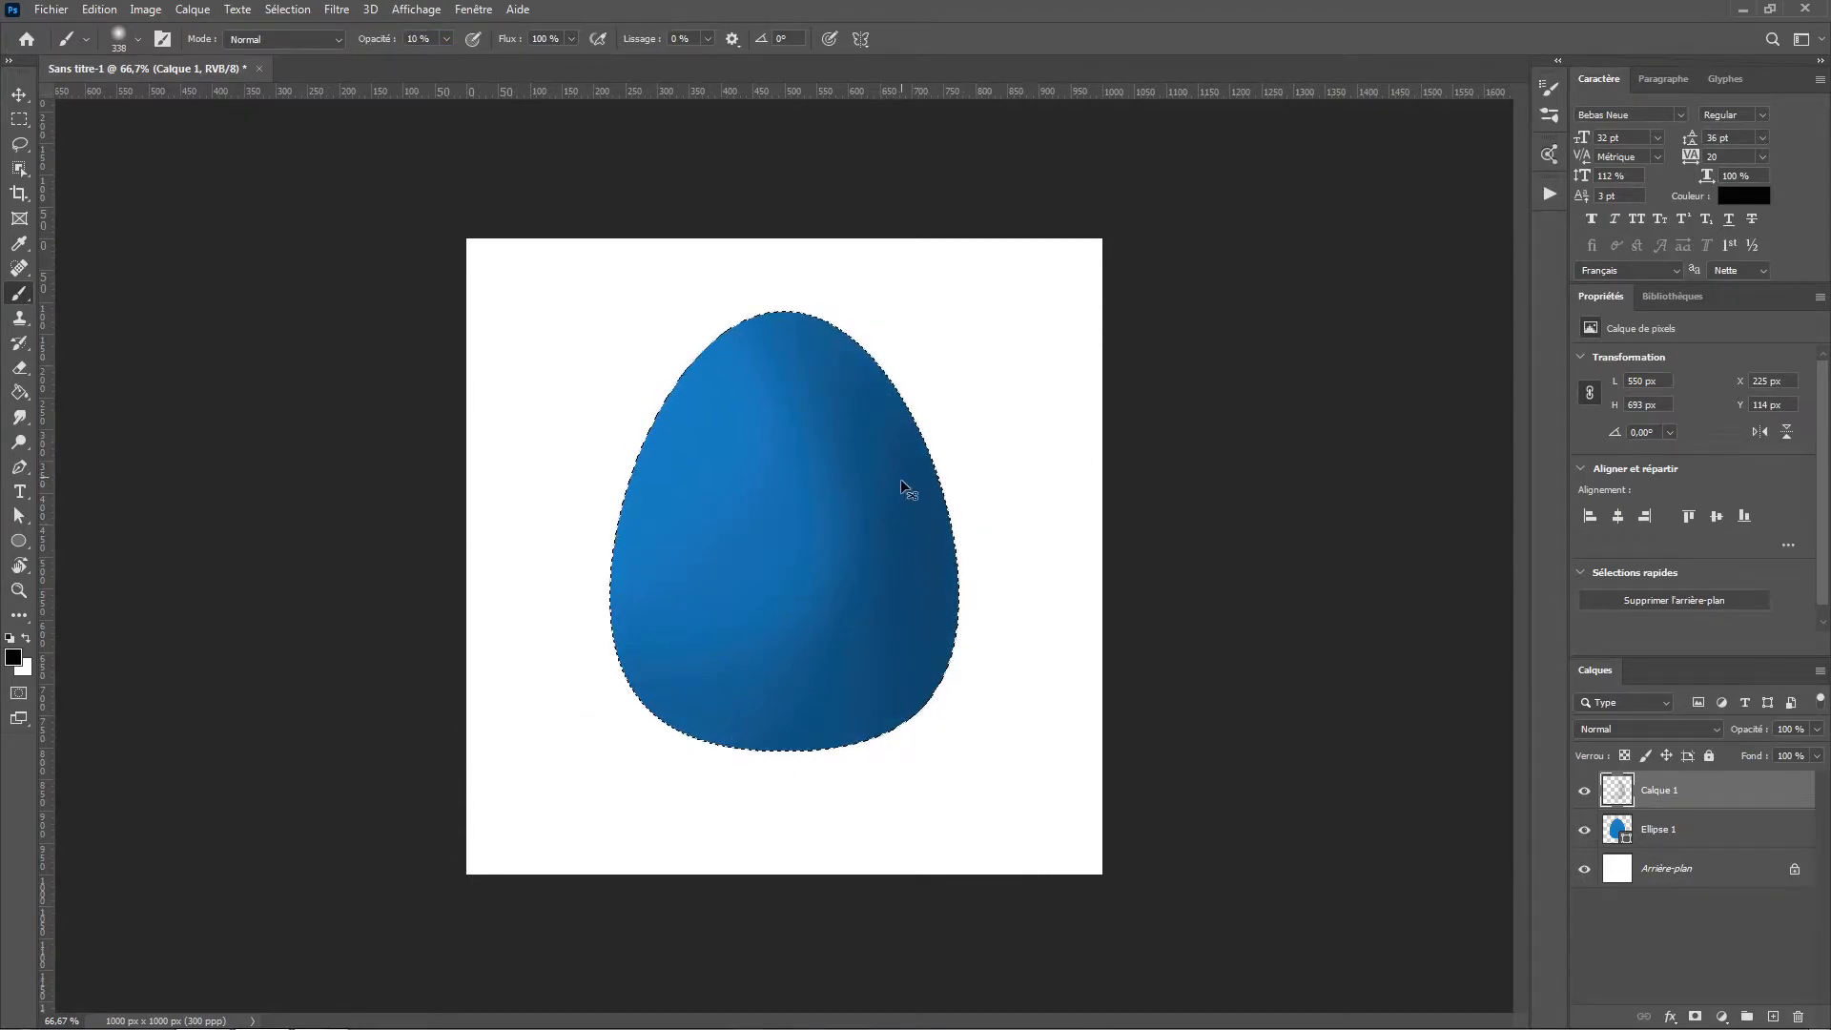
{"action": "left_click_drag", "start_coordinate": [830, 399], "coordinate": [621, 933]}
{"action": "mouse_move", "coordinate": [939, 492]}
{"action": "left_mouse_down"}
{"action": "mouse_move", "coordinate": [947, 551]}
{"action": "mouse_move", "coordinate": [753, 804]}
{"action": "left_mouse_up"}
{"action": "mouse_move", "coordinate": [866, 735]}
{"action": "left_mouse_down"}
{"action": "mouse_move", "coordinate": [539, 741]}
{"action": "mouse_move", "coordinate": [667, 709]}
{"action": "mouse_move", "coordinate": [902, 493]}
{"action": "left_mouse_up"}
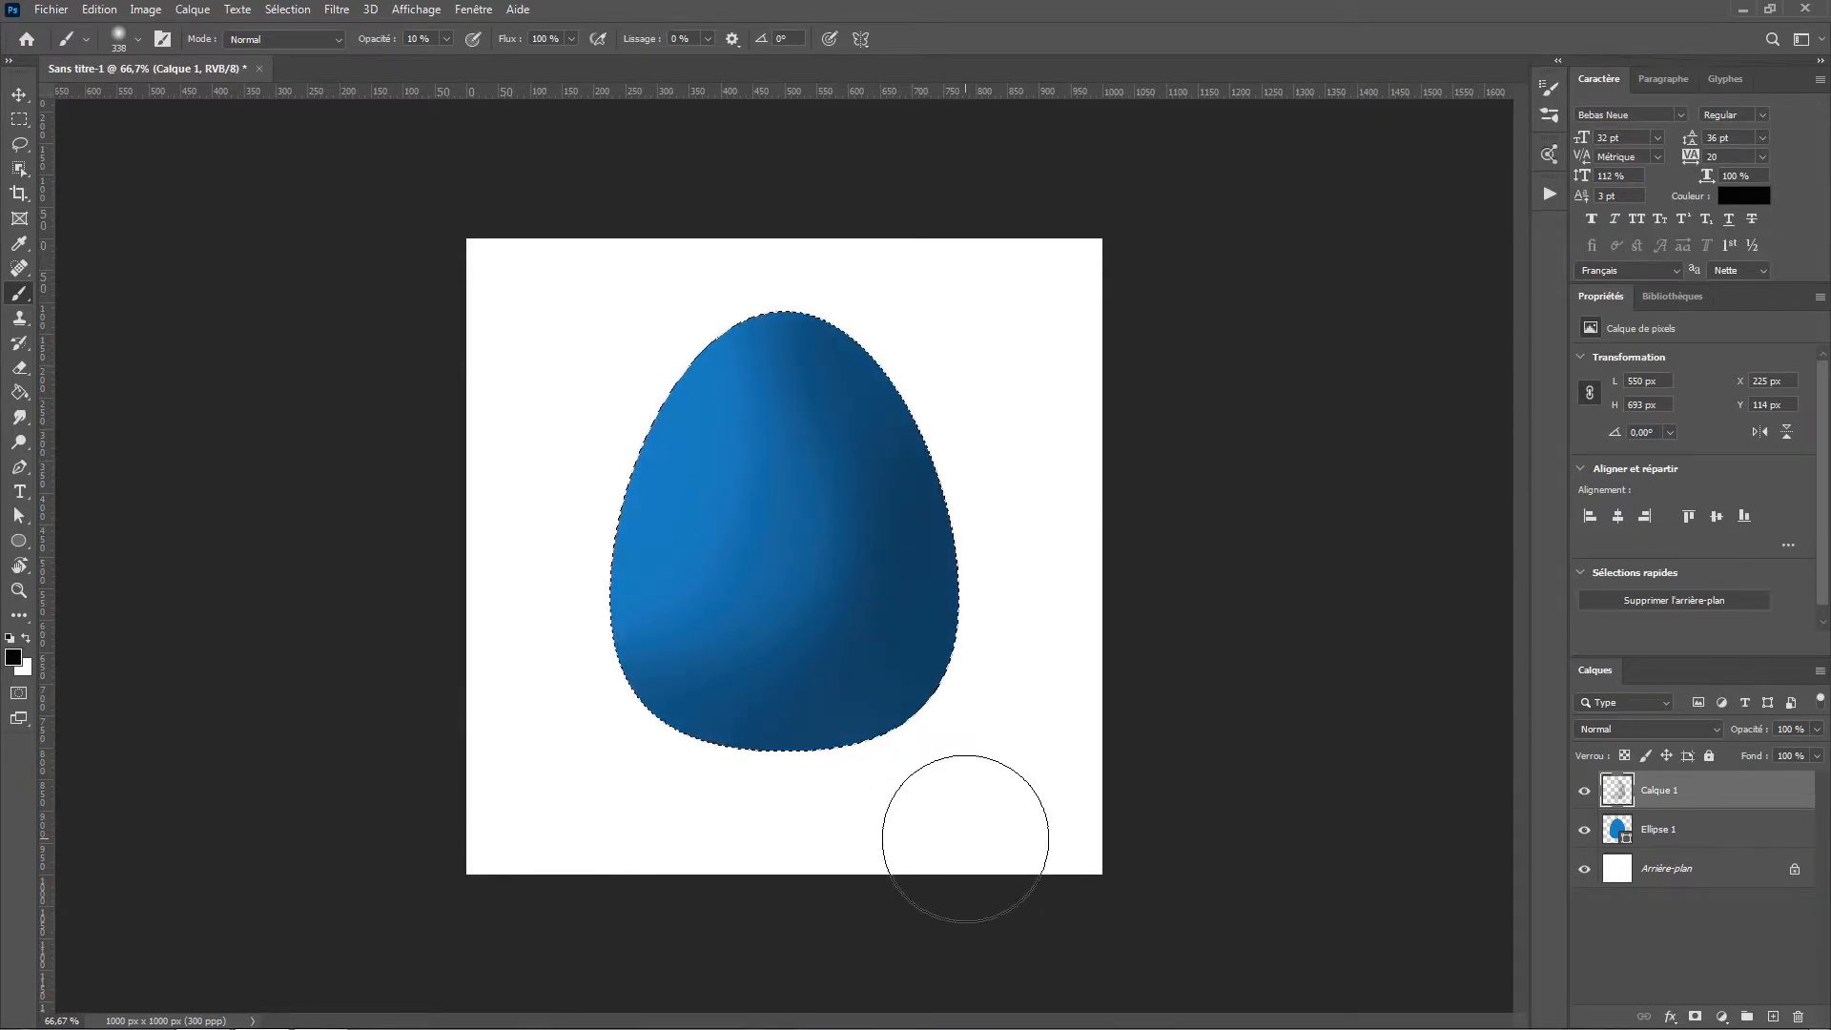
Rename the shading layer as "ombre".
{"action": "double_click", "coordinate": [1660, 790]}
{"action": "type", "text": "ombre"}
{"action": "key", "text": "Return"}
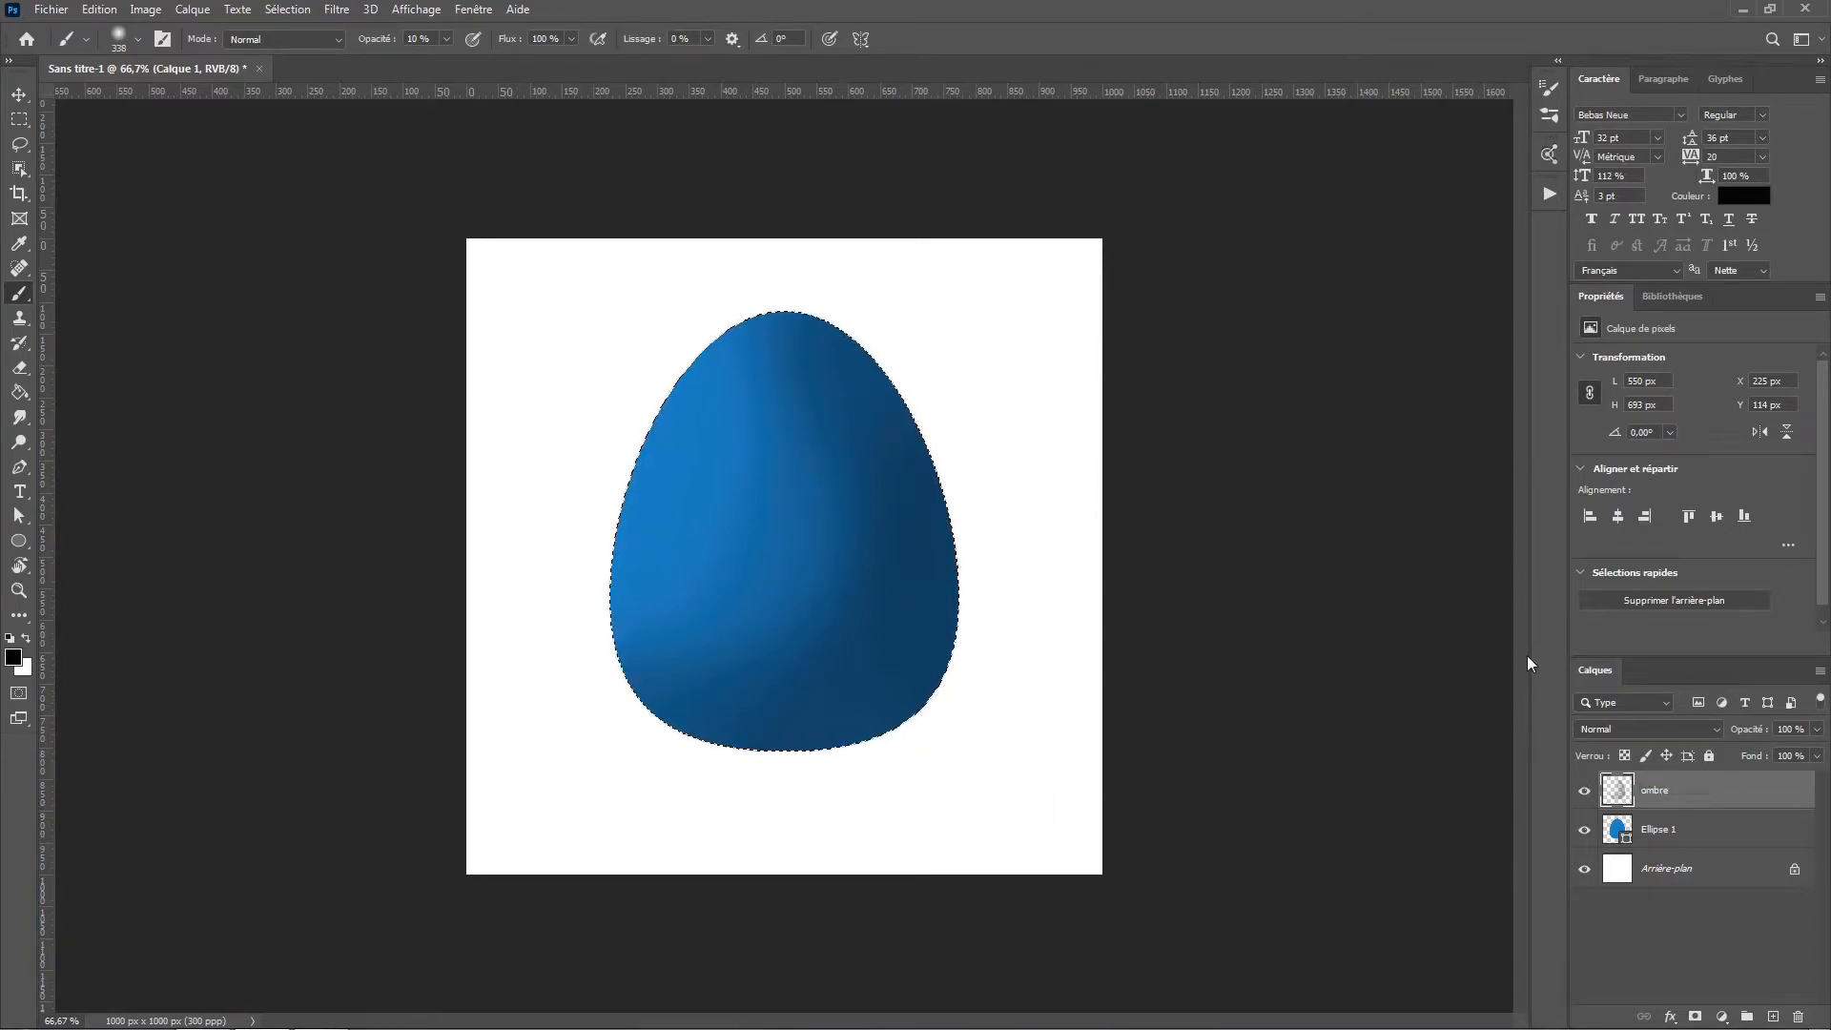
Add a new layer above the shading and name it "lumière".
{"action": "left_click", "coordinate": [1772, 1017]}
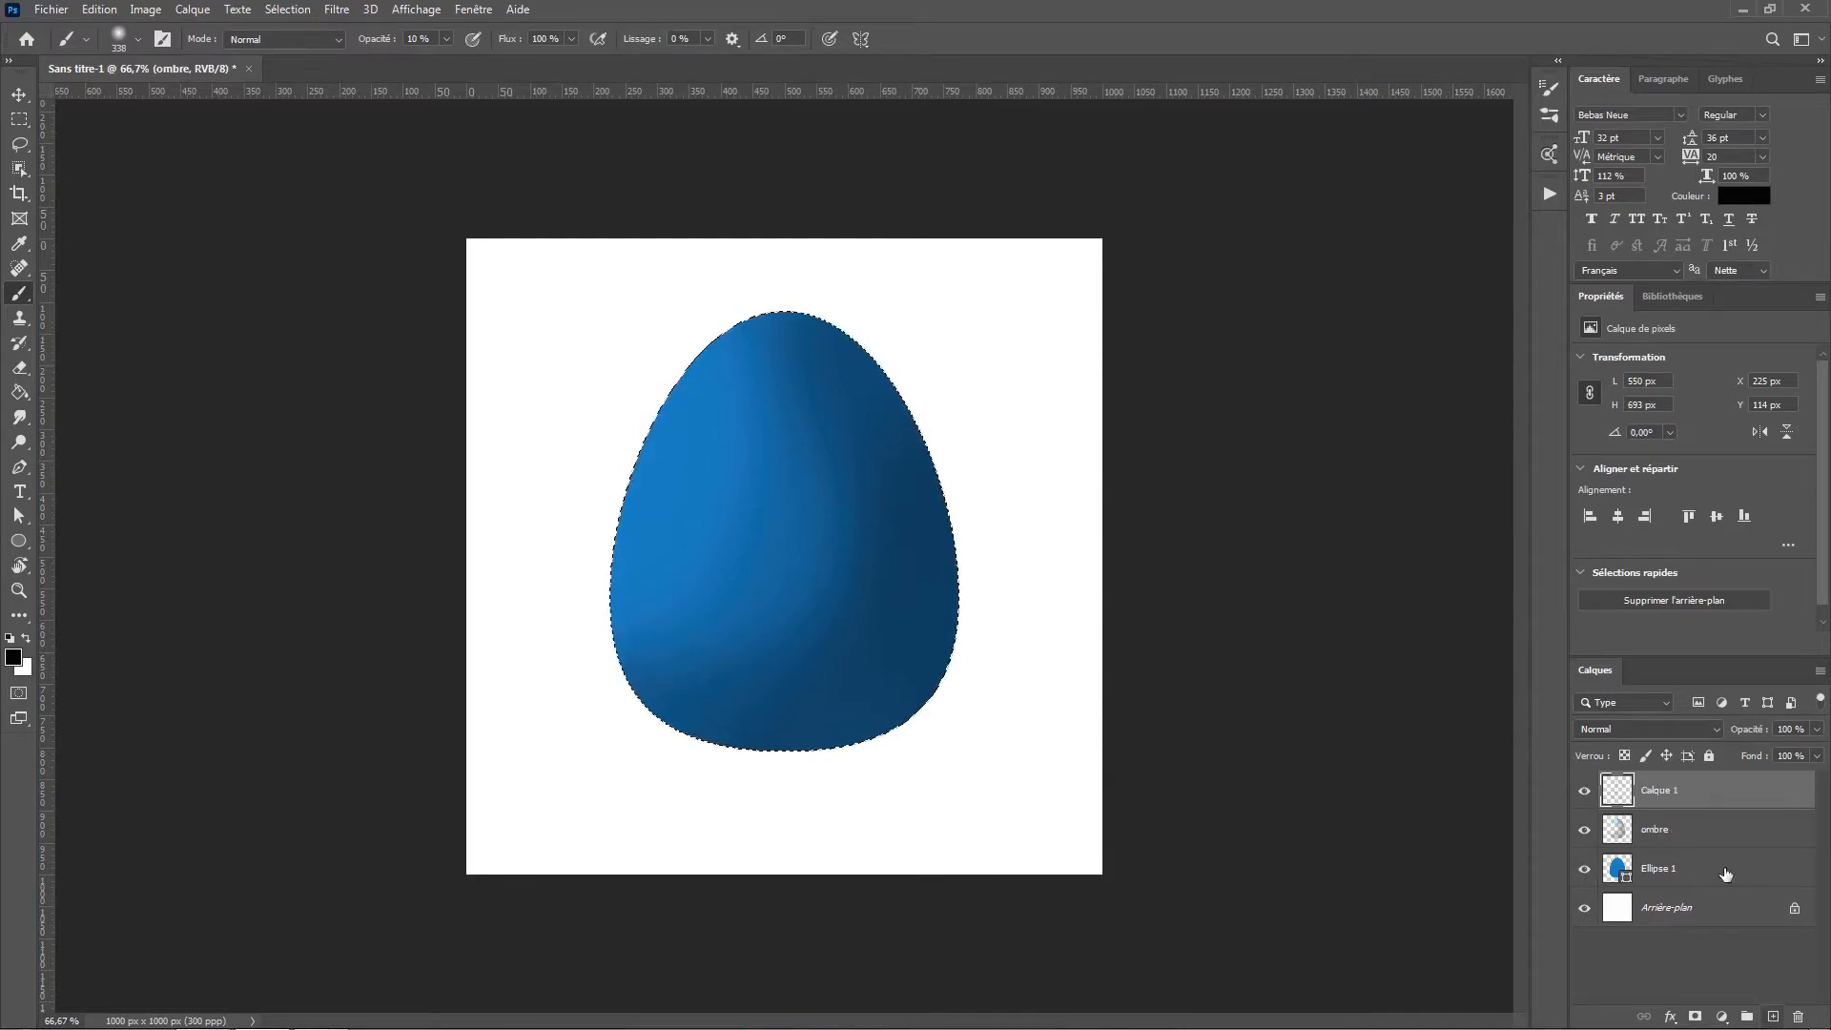
{"action": "double_click", "coordinate": [1660, 790]}
{"action": "type", "text": "lumière"}
{"action": "key", "text": "Return"}
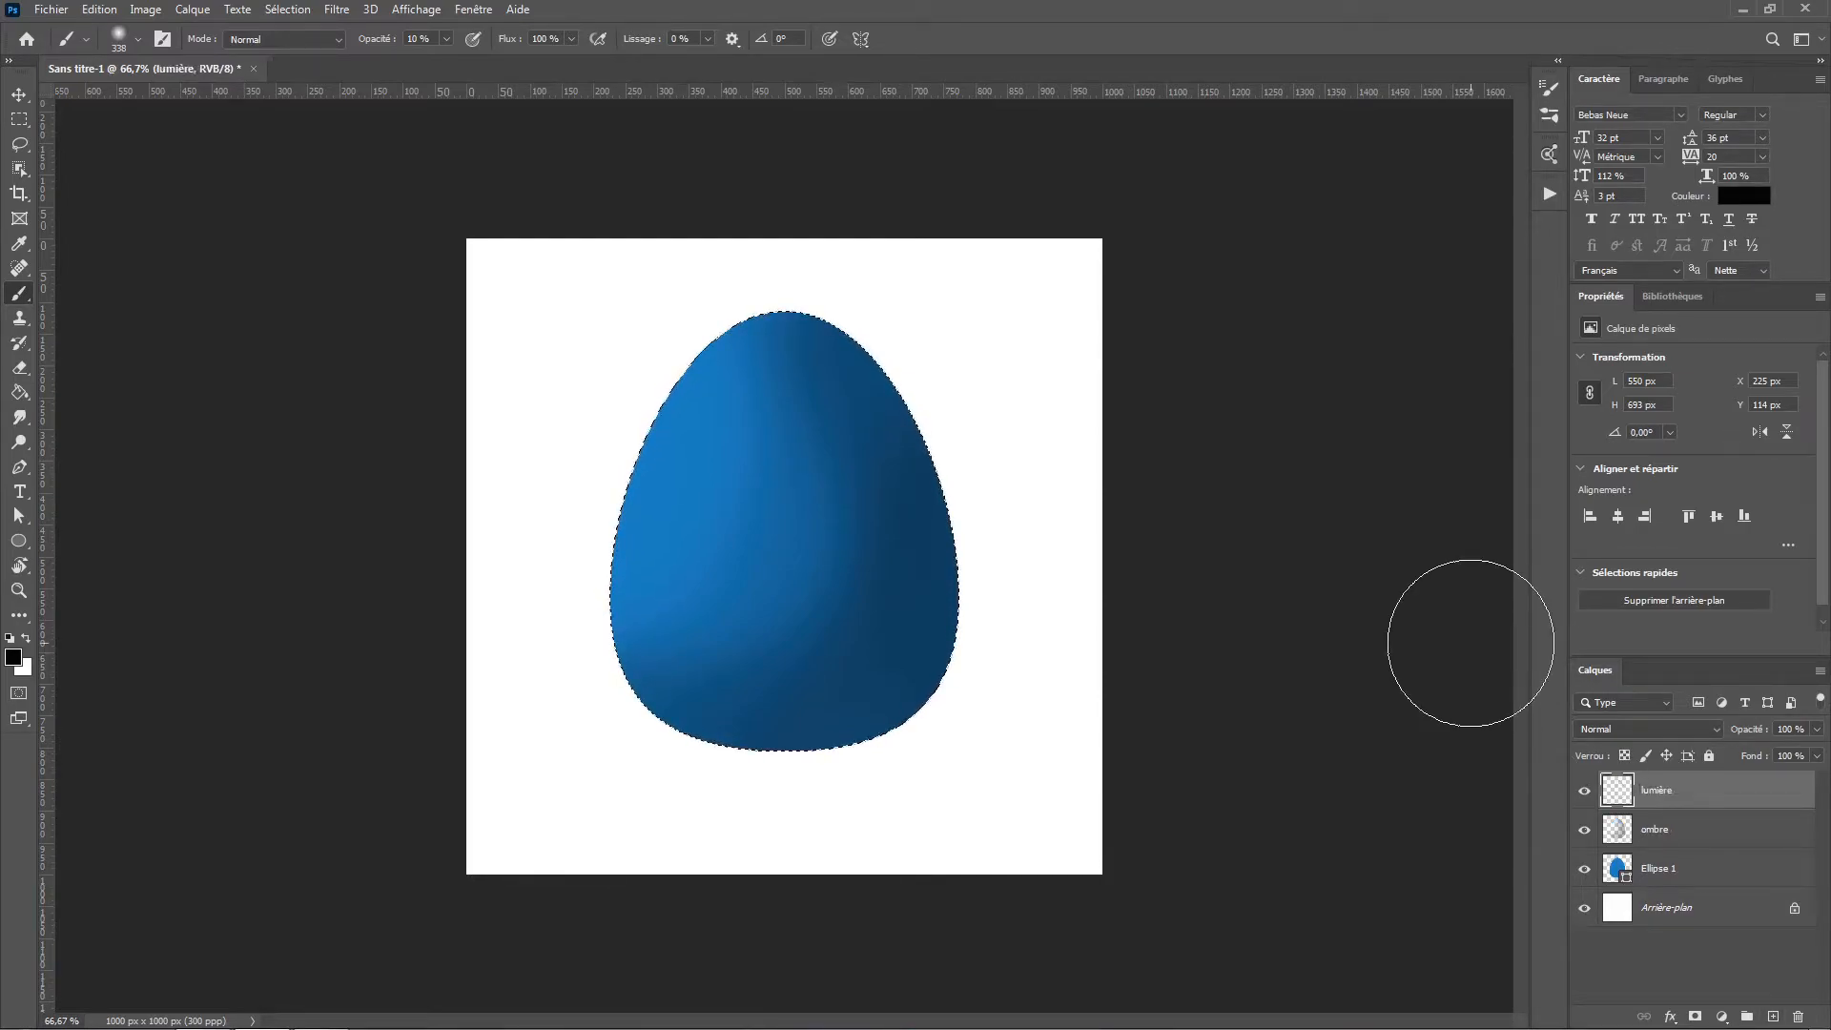
Paint a soft white highlight on the egg's upper-left area with the 10% opacity brush and clear the selection.
{"action": "left_click", "coordinate": [27, 640]}
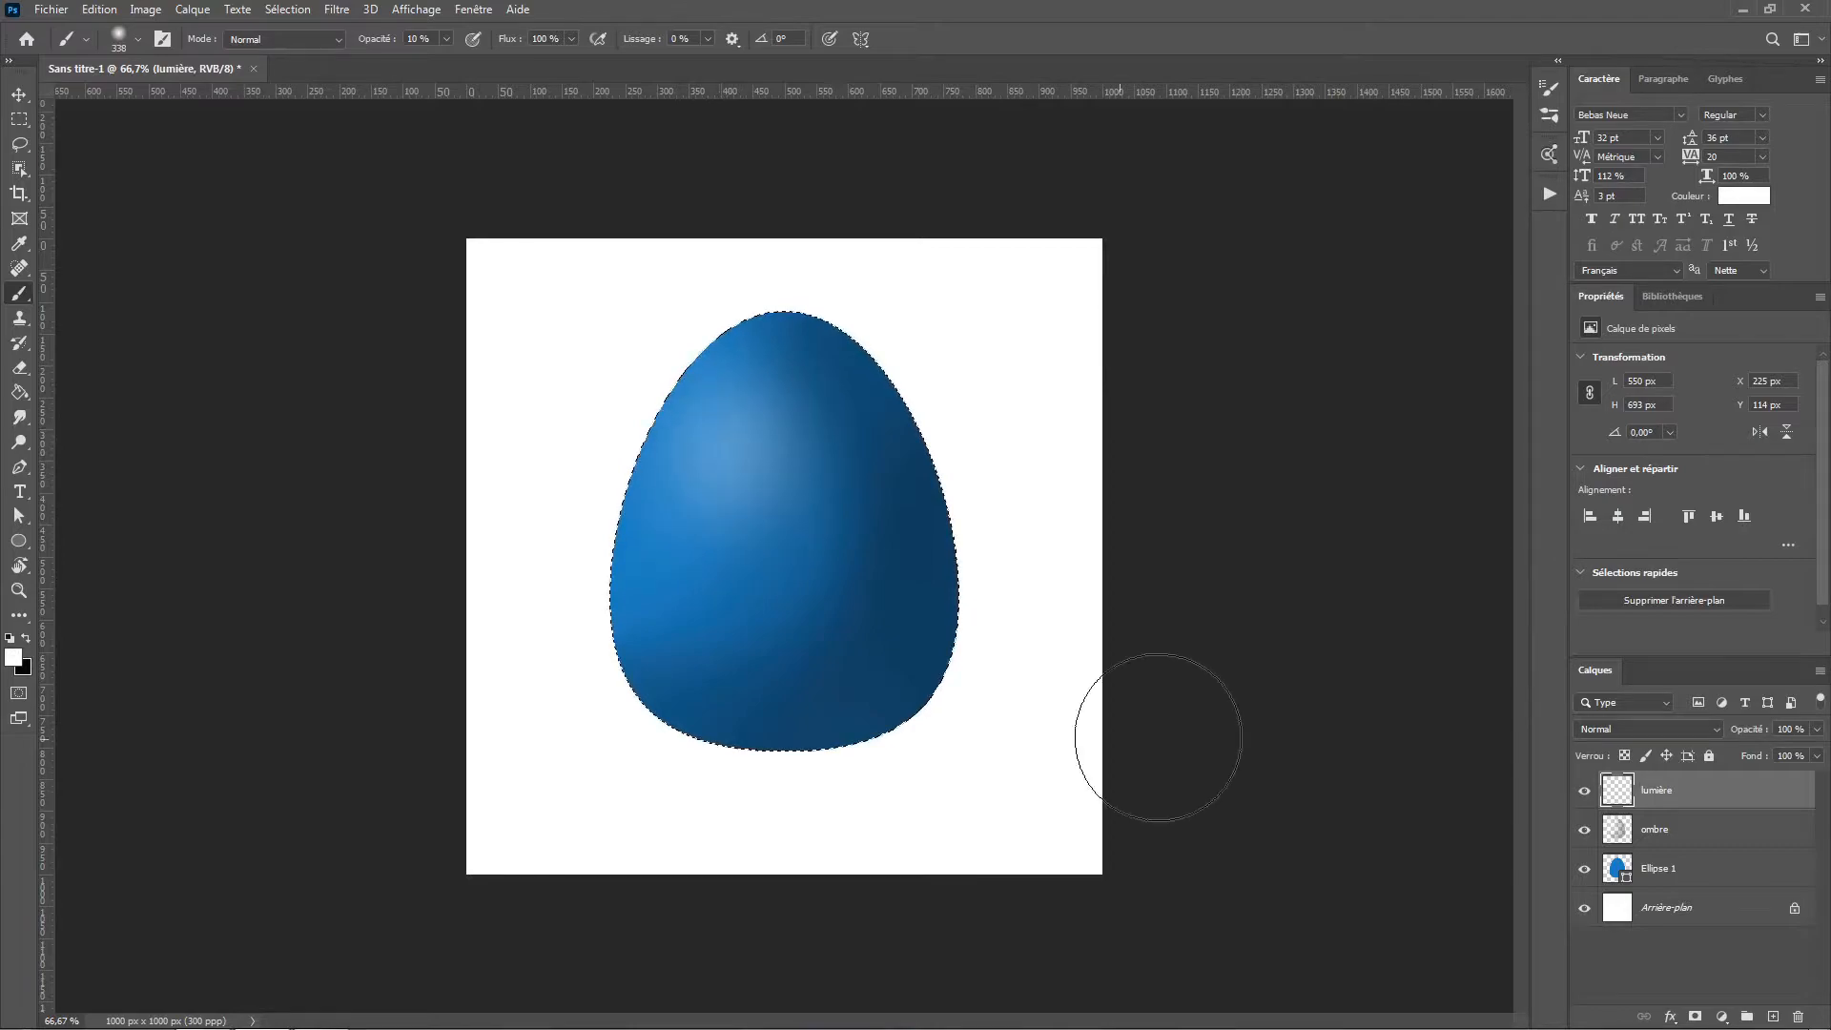
{"action": "left_click", "coordinate": [19, 95]}
{"action": "key", "text": "ctrl+d"}
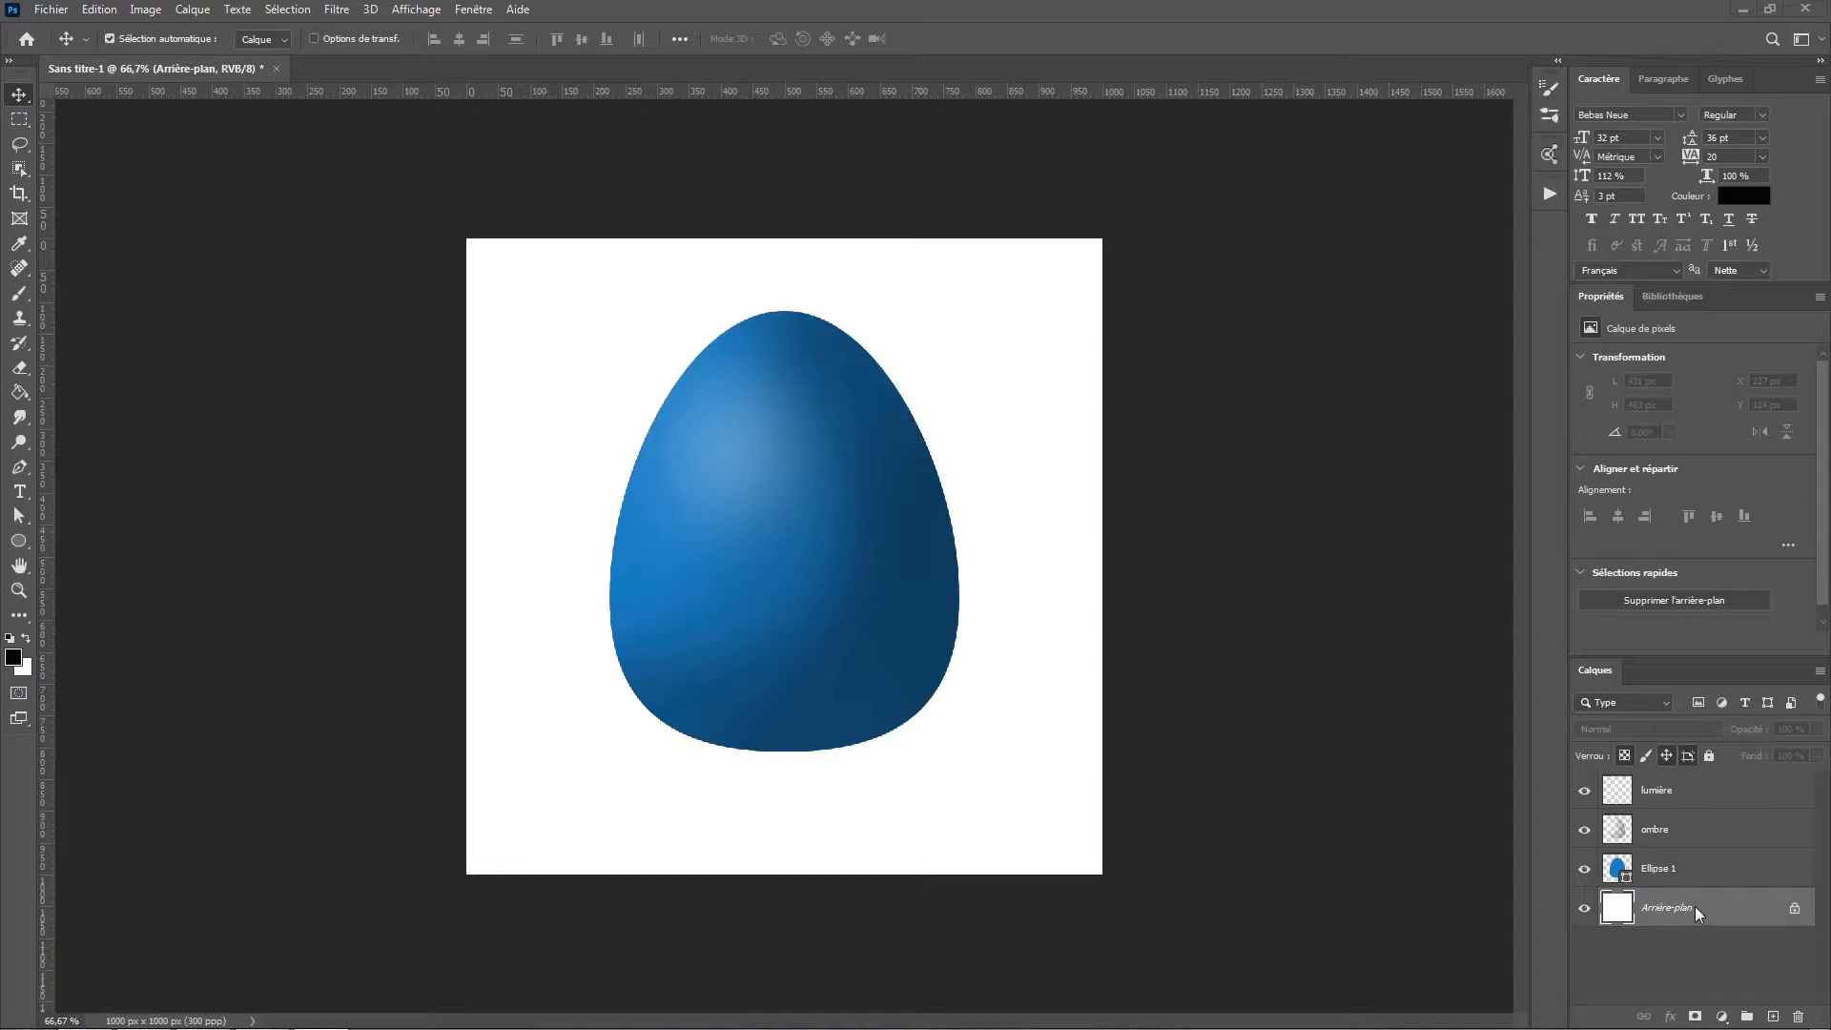
Draw a black ellipse about 424 × 130 px just above the background layer and centre it under the egg's base.
{"action": "left_click", "coordinate": [18, 540]}
{"action": "left_click_drag", "start_coordinate": [642, 715], "coordinate": [911, 799]}
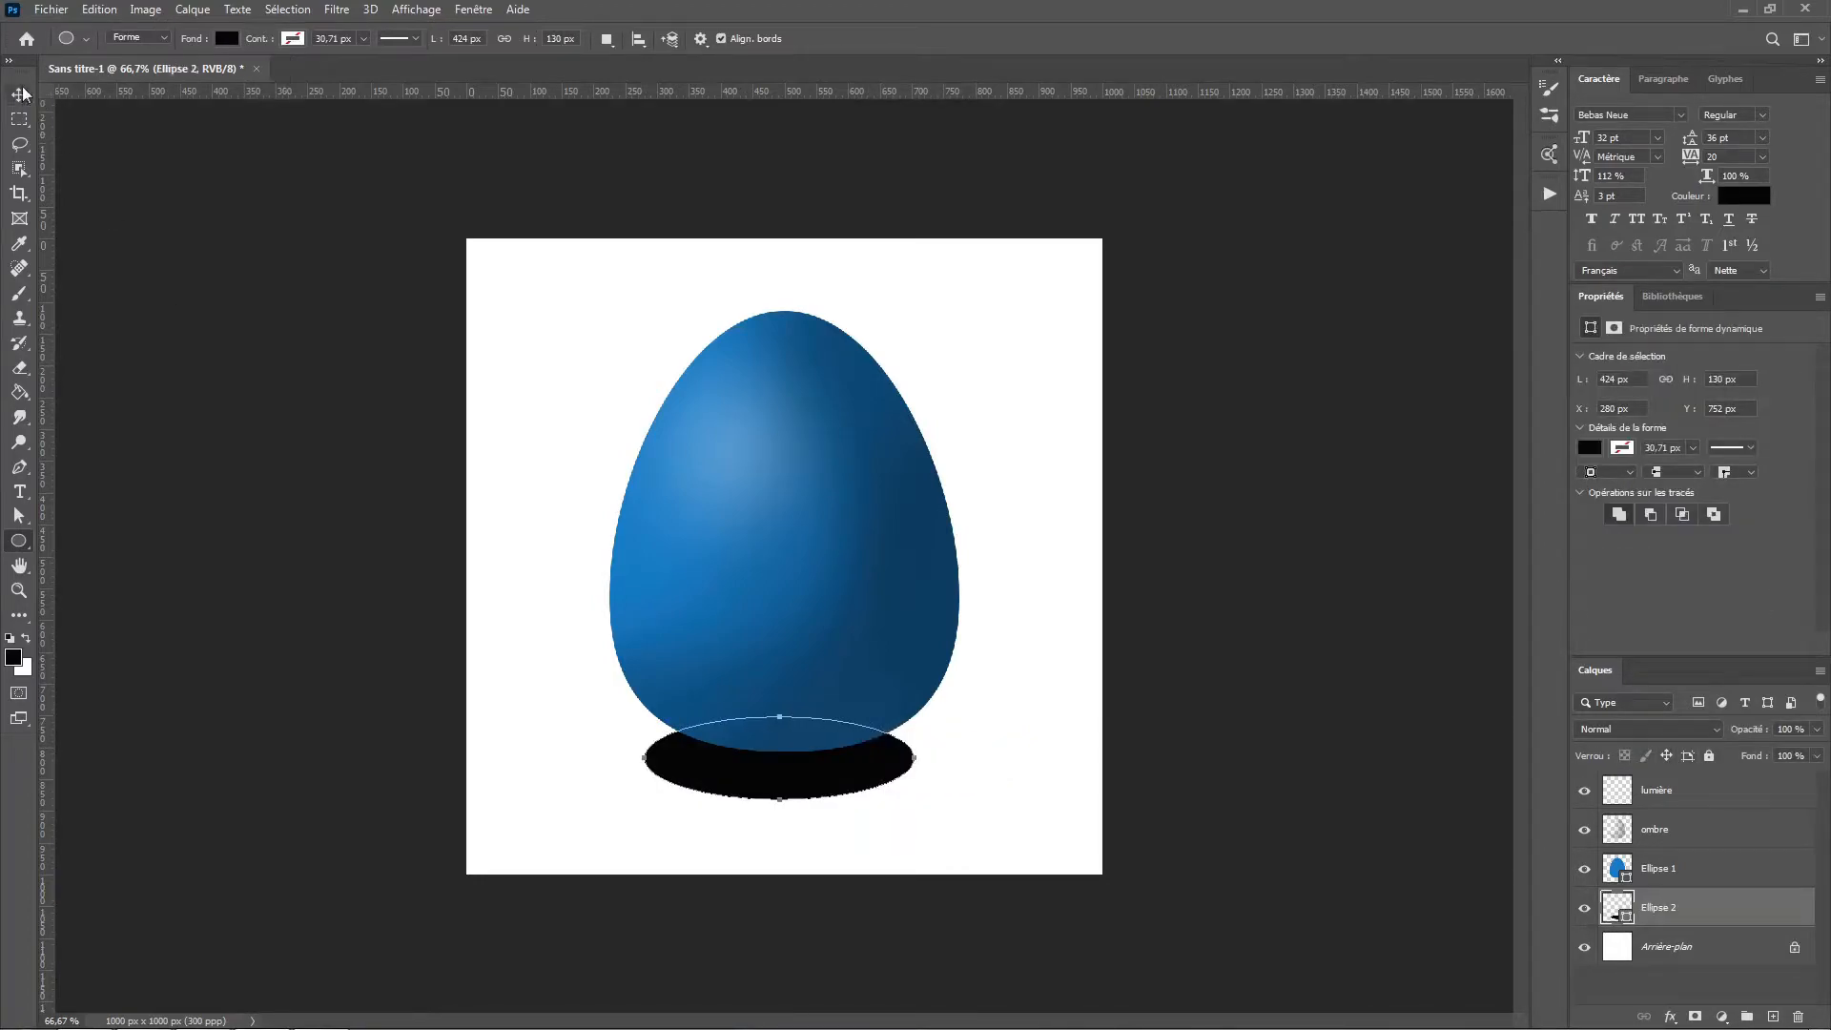
{"action": "key", "text": "v"}
{"action": "mouse_move", "coordinate": [774, 786]}
{"action": "left_mouse_down"}
{"action": "mouse_move", "coordinate": [798, 780]}
{"action": "mouse_move", "coordinate": [778, 782]}
{"action": "left_mouse_up"}
Apply a Gaussian blur of 30.4 pixels to the ground-shadow ellipse as a smart object and set its layer opacity to 70%.
{"action": "left_click", "coordinate": [337, 9]}
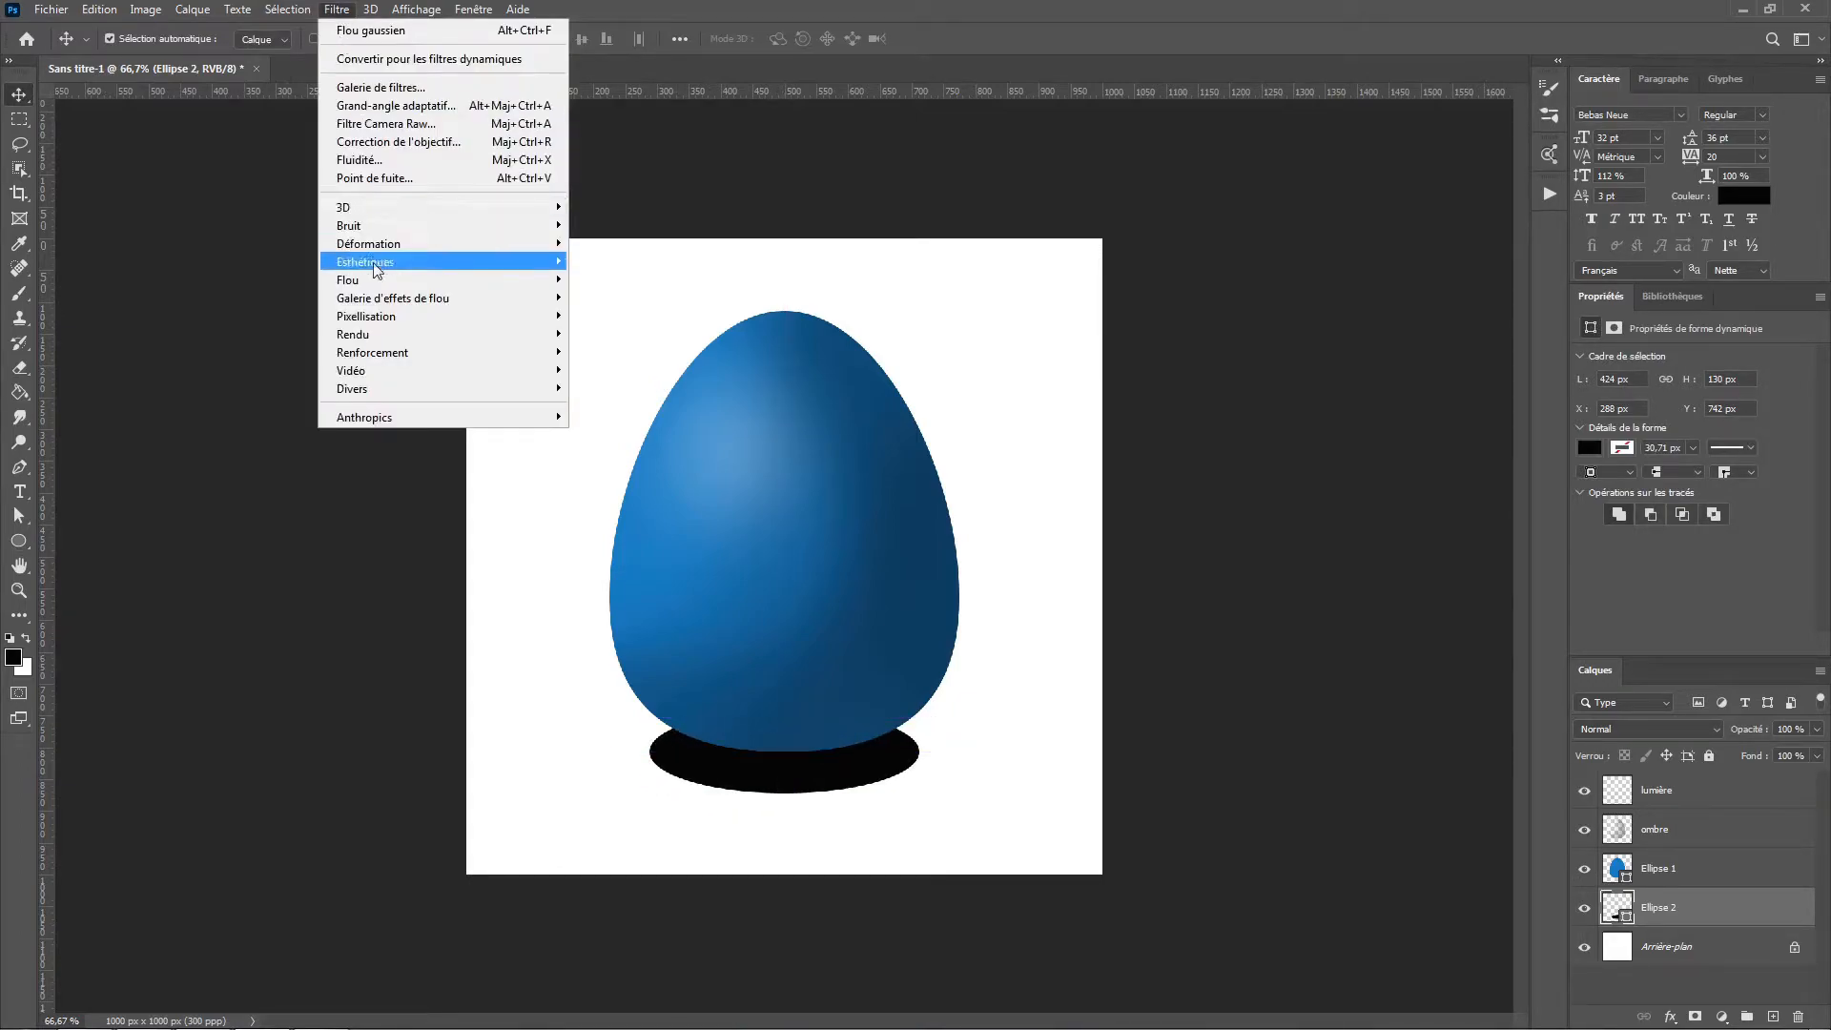
{"action": "mouse_move", "coordinate": [348, 280]}
{"action": "left_click", "coordinate": [273, 370]}
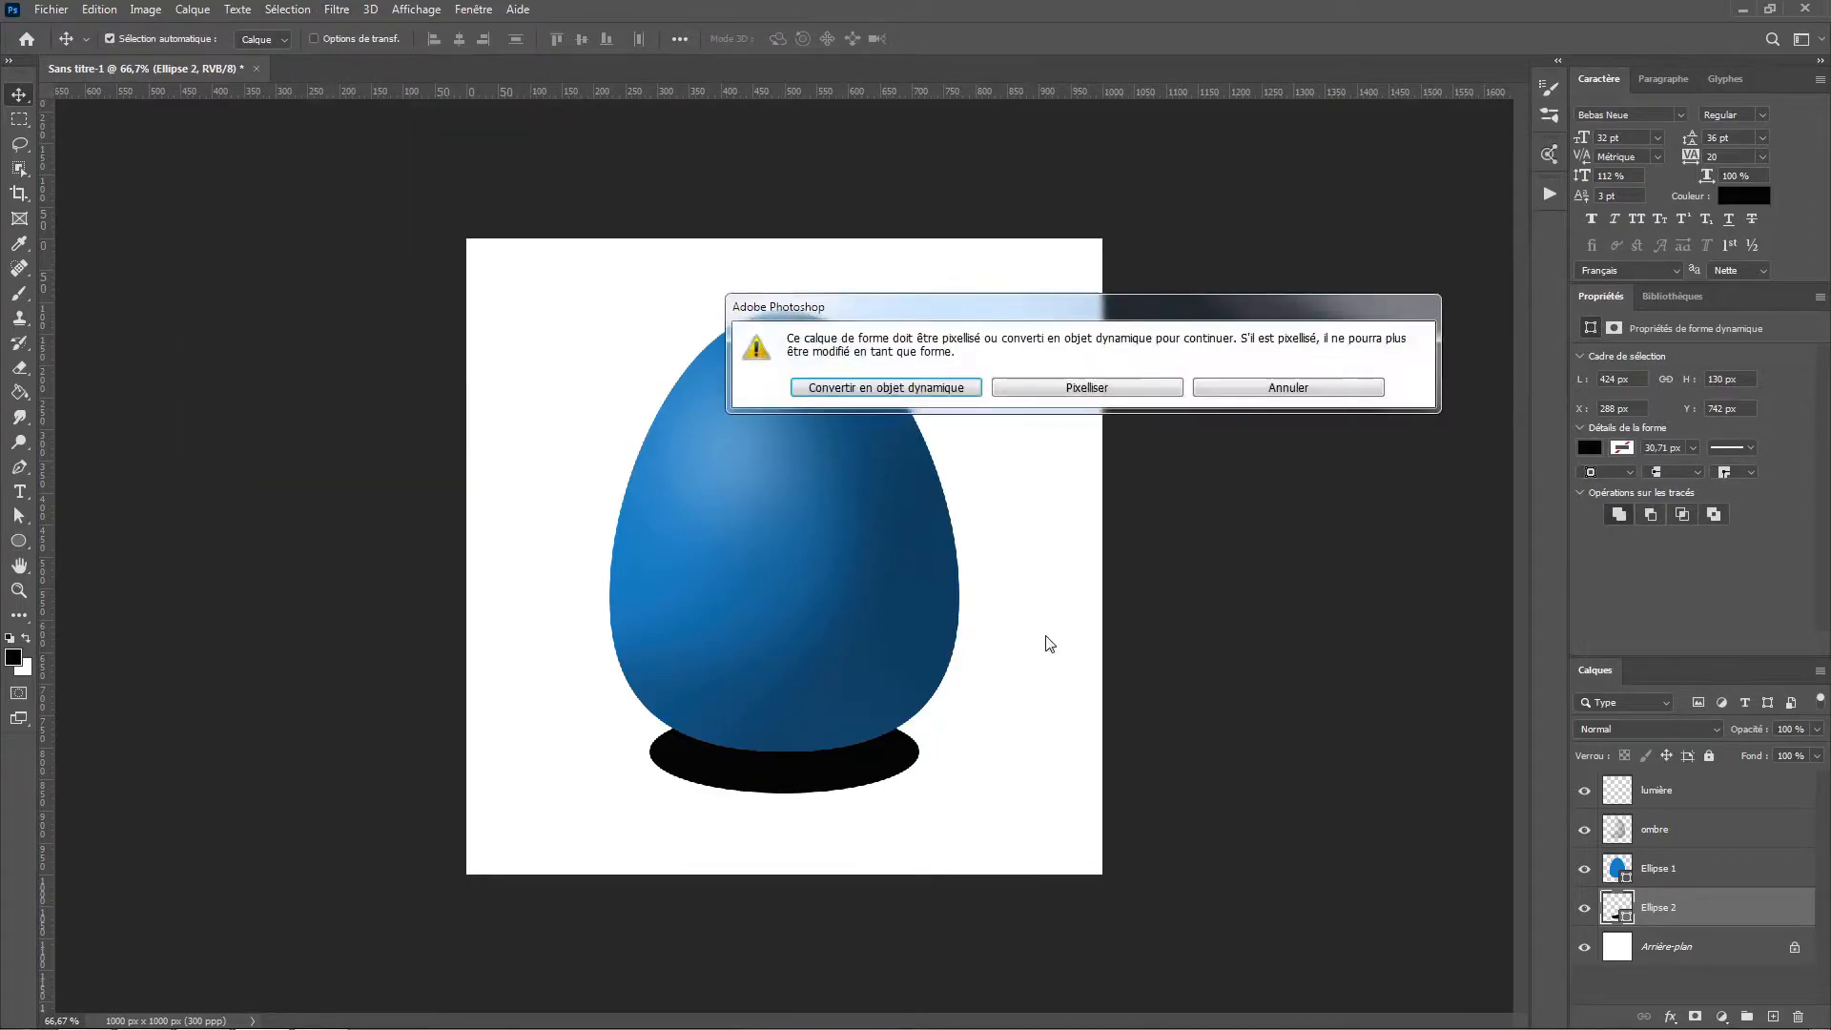
{"action": "left_click", "coordinate": [944, 389]}
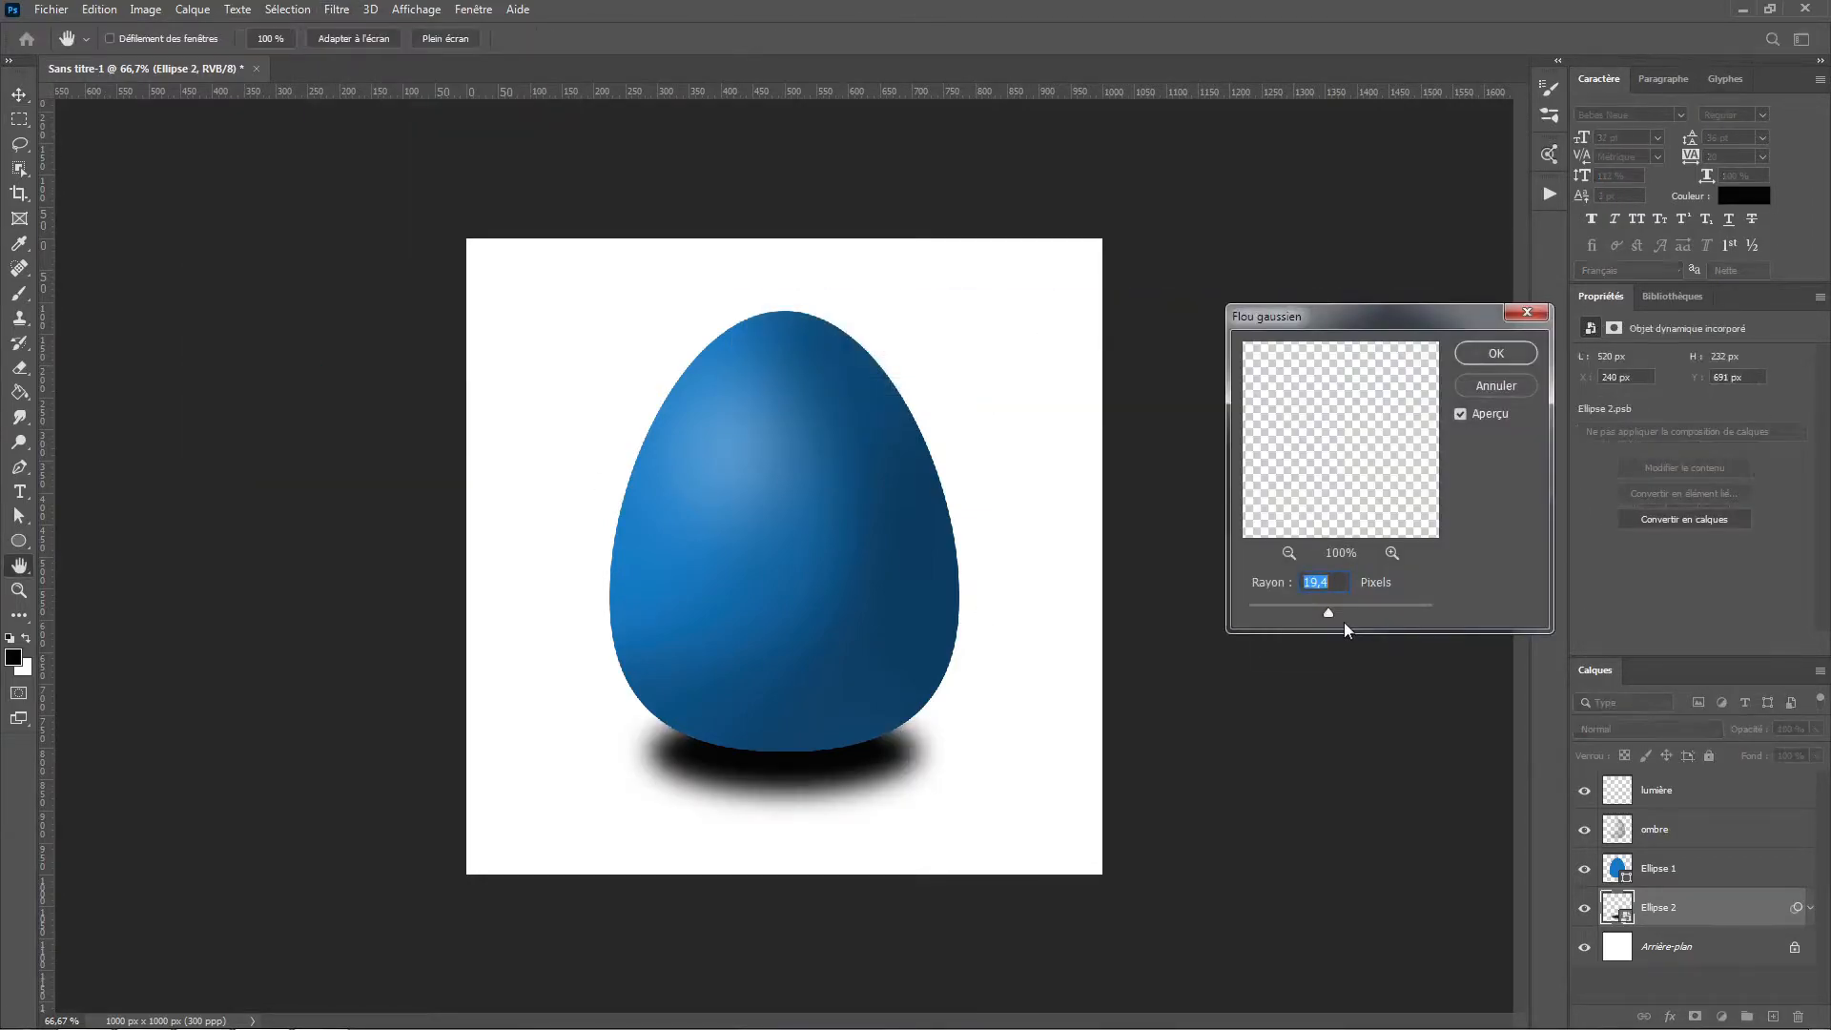
{"action": "left_click_drag", "start_coordinate": [1345, 609], "coordinate": [1336, 608]}
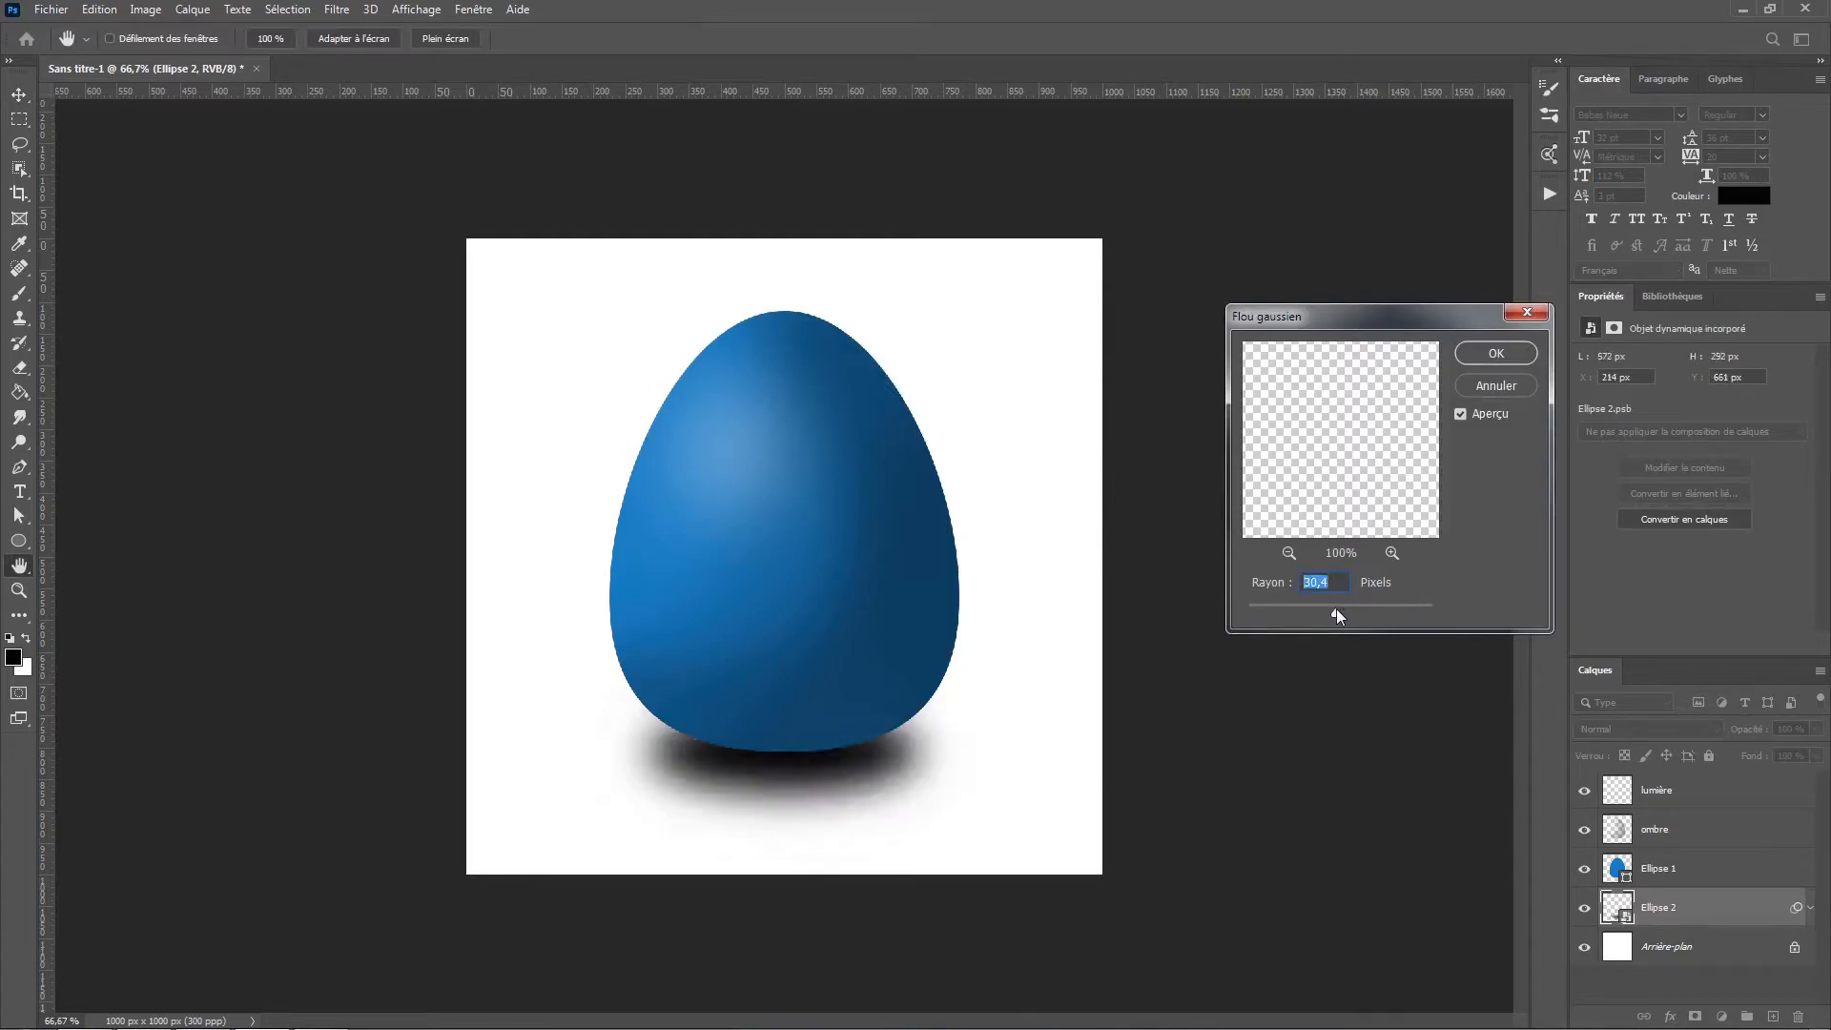
{"action": "left_click", "coordinate": [1496, 355]}
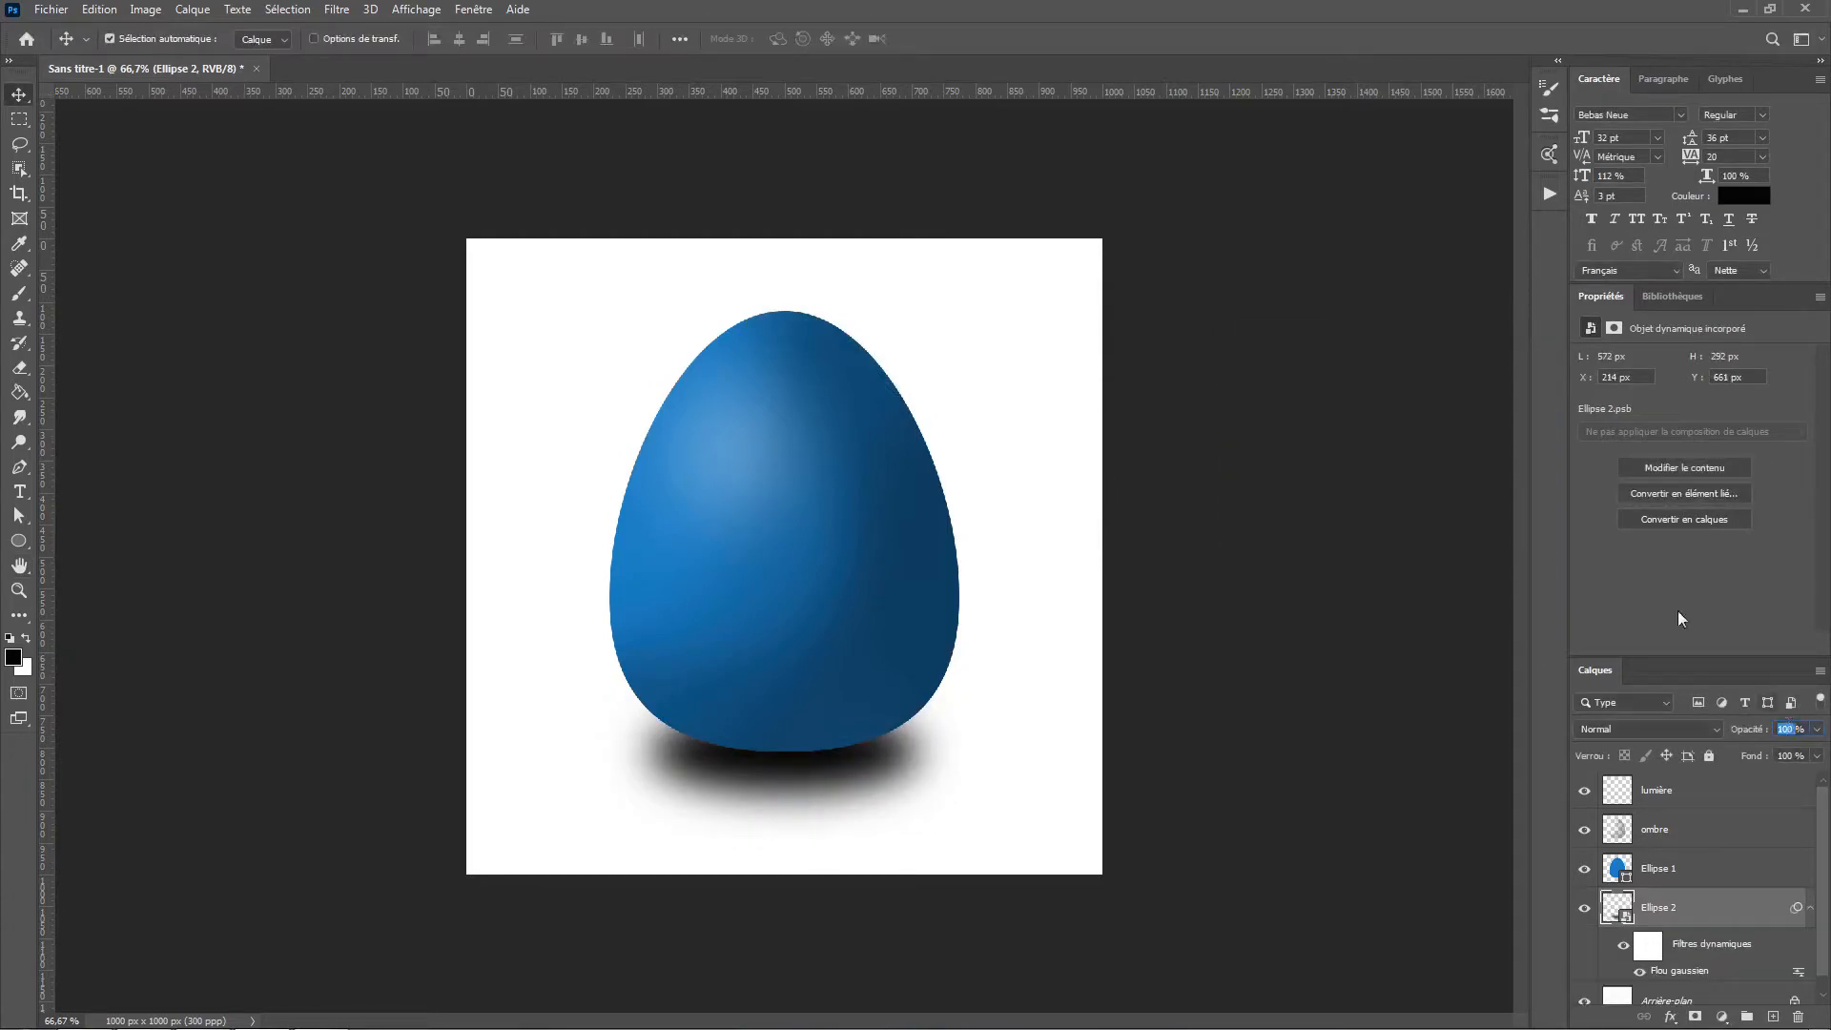
{"action": "type", "text": "70"}
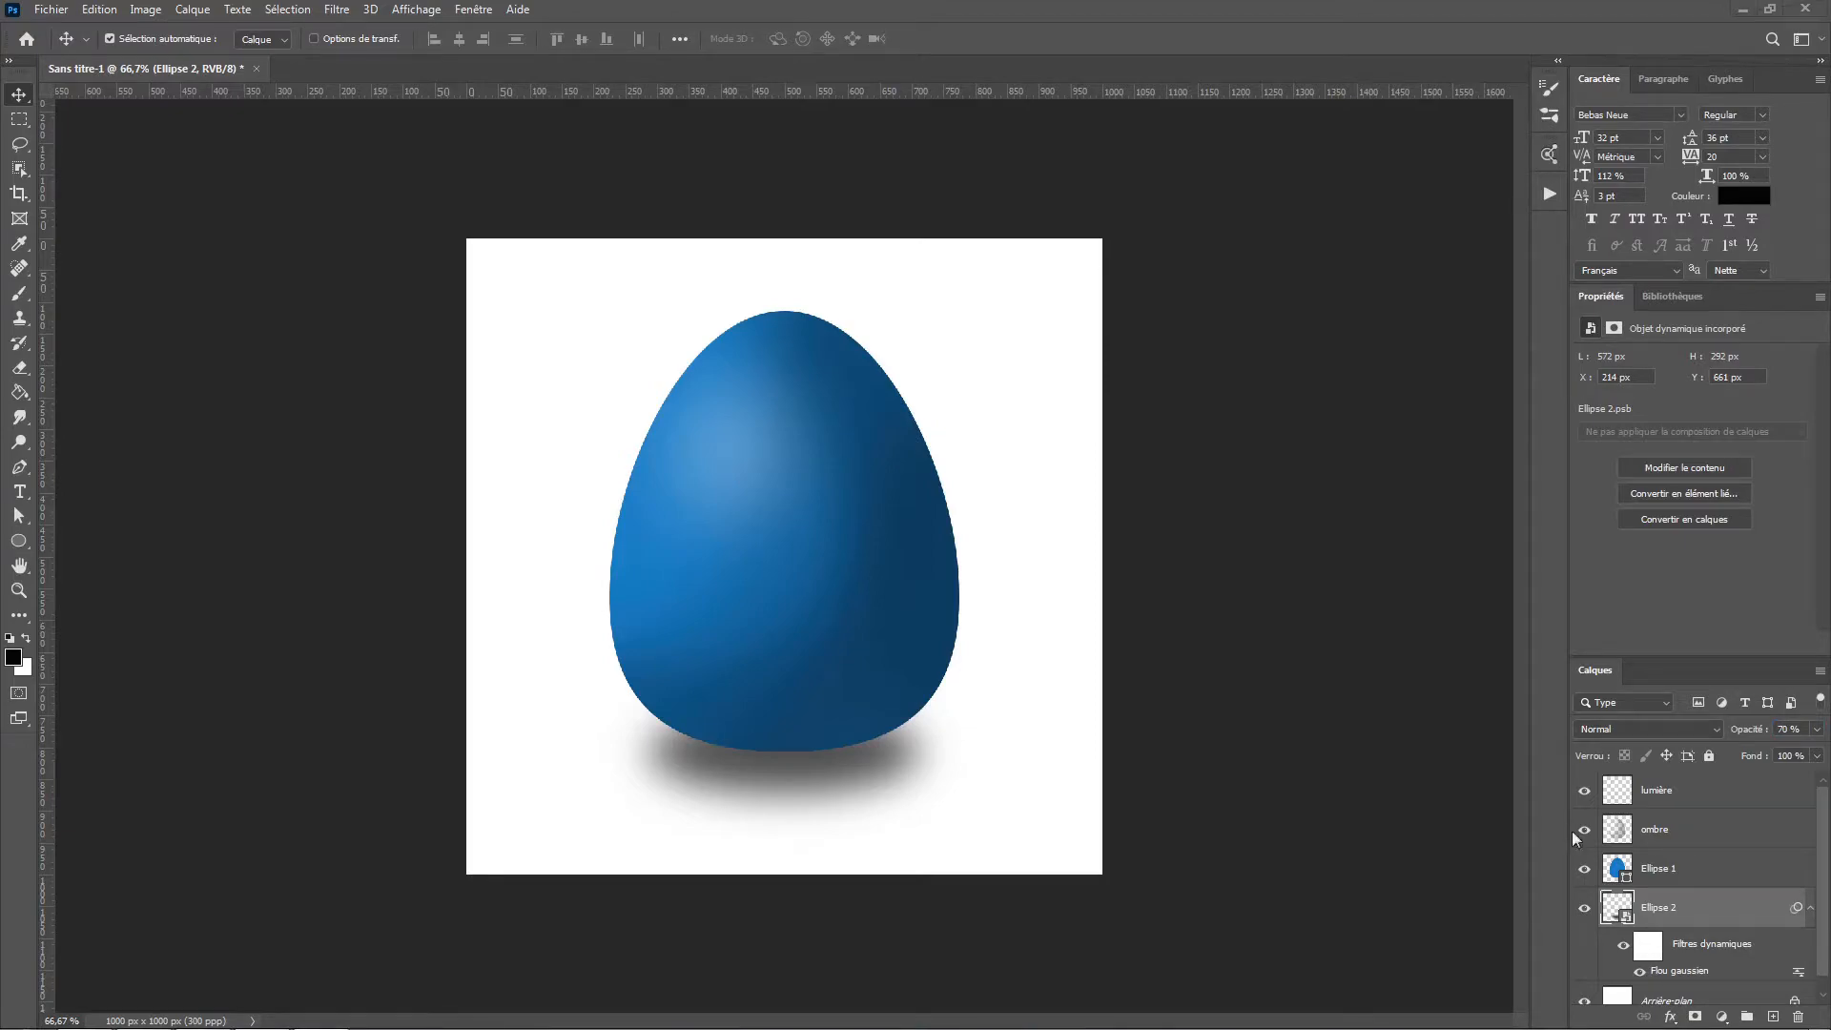
Add a layer named "motif" directly above the egg shape and close the Properties panel.
{"action": "left_click", "coordinate": [1693, 868]}
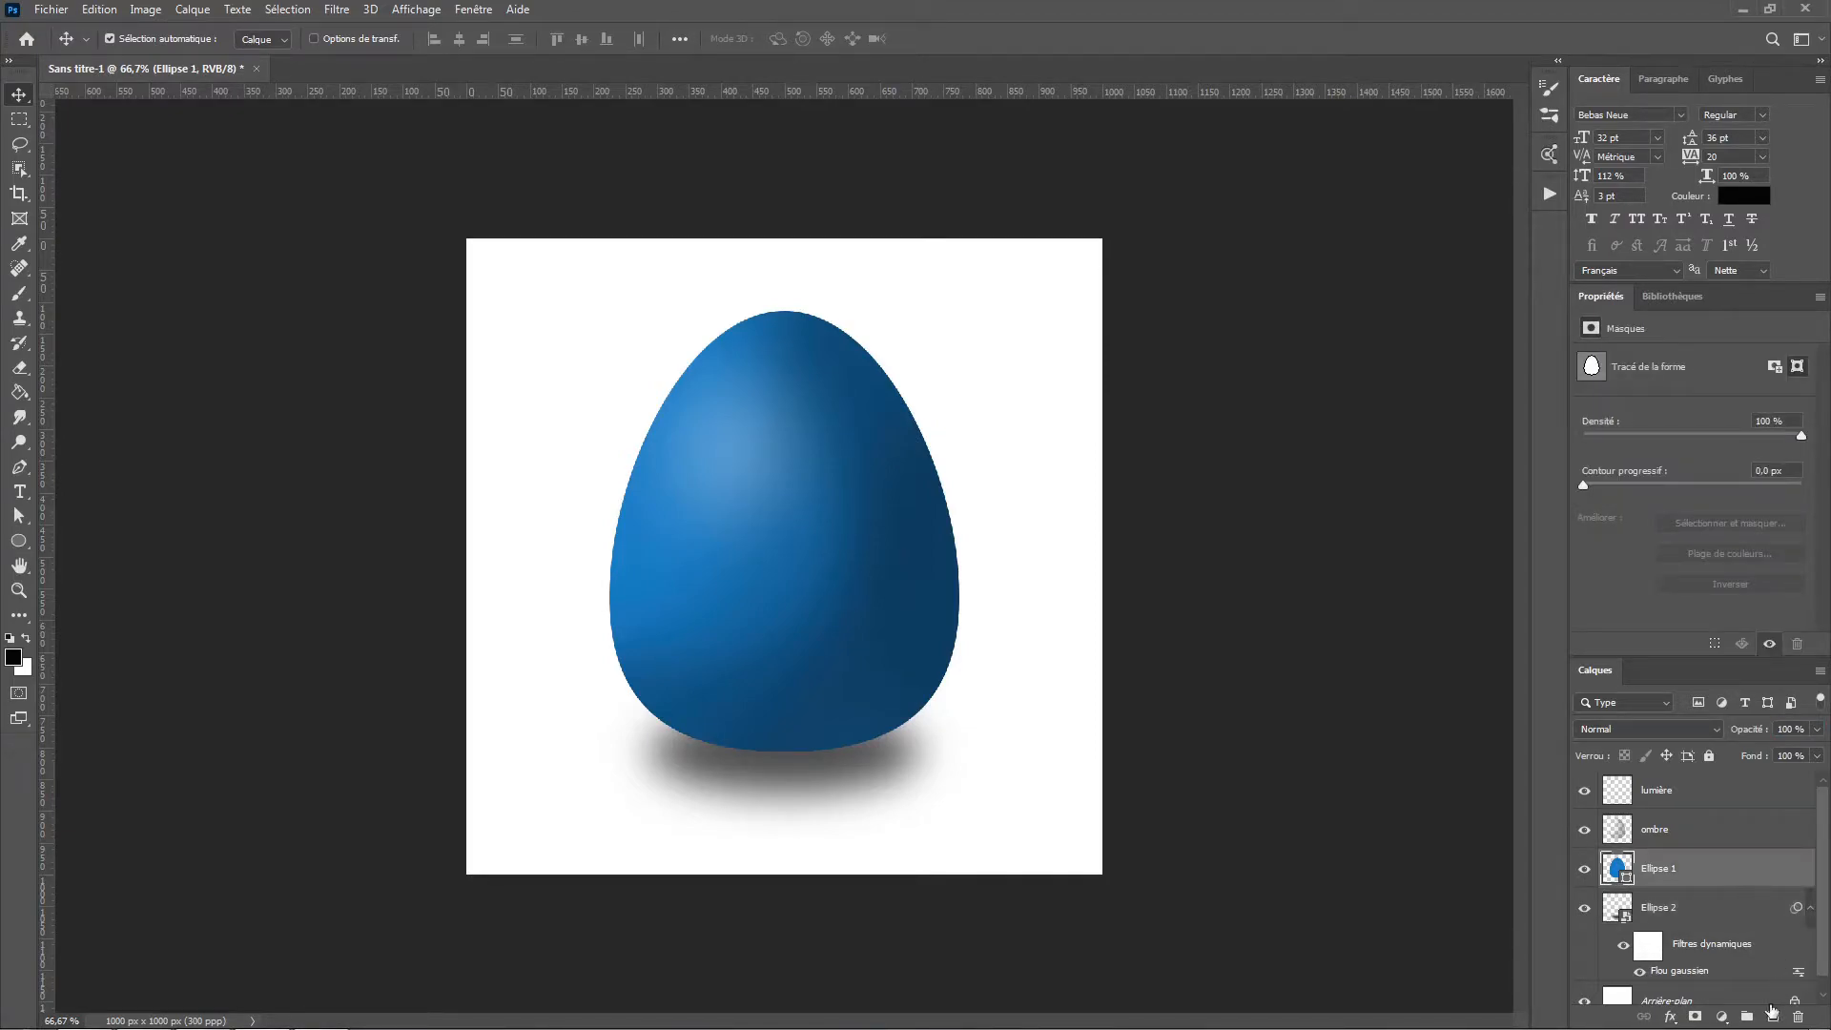
{"action": "left_click", "coordinate": [1772, 1015]}
{"action": "double_click", "coordinate": [1660, 867]}
{"action": "type", "text": "motif"}
{"action": "key", "text": "Return"}
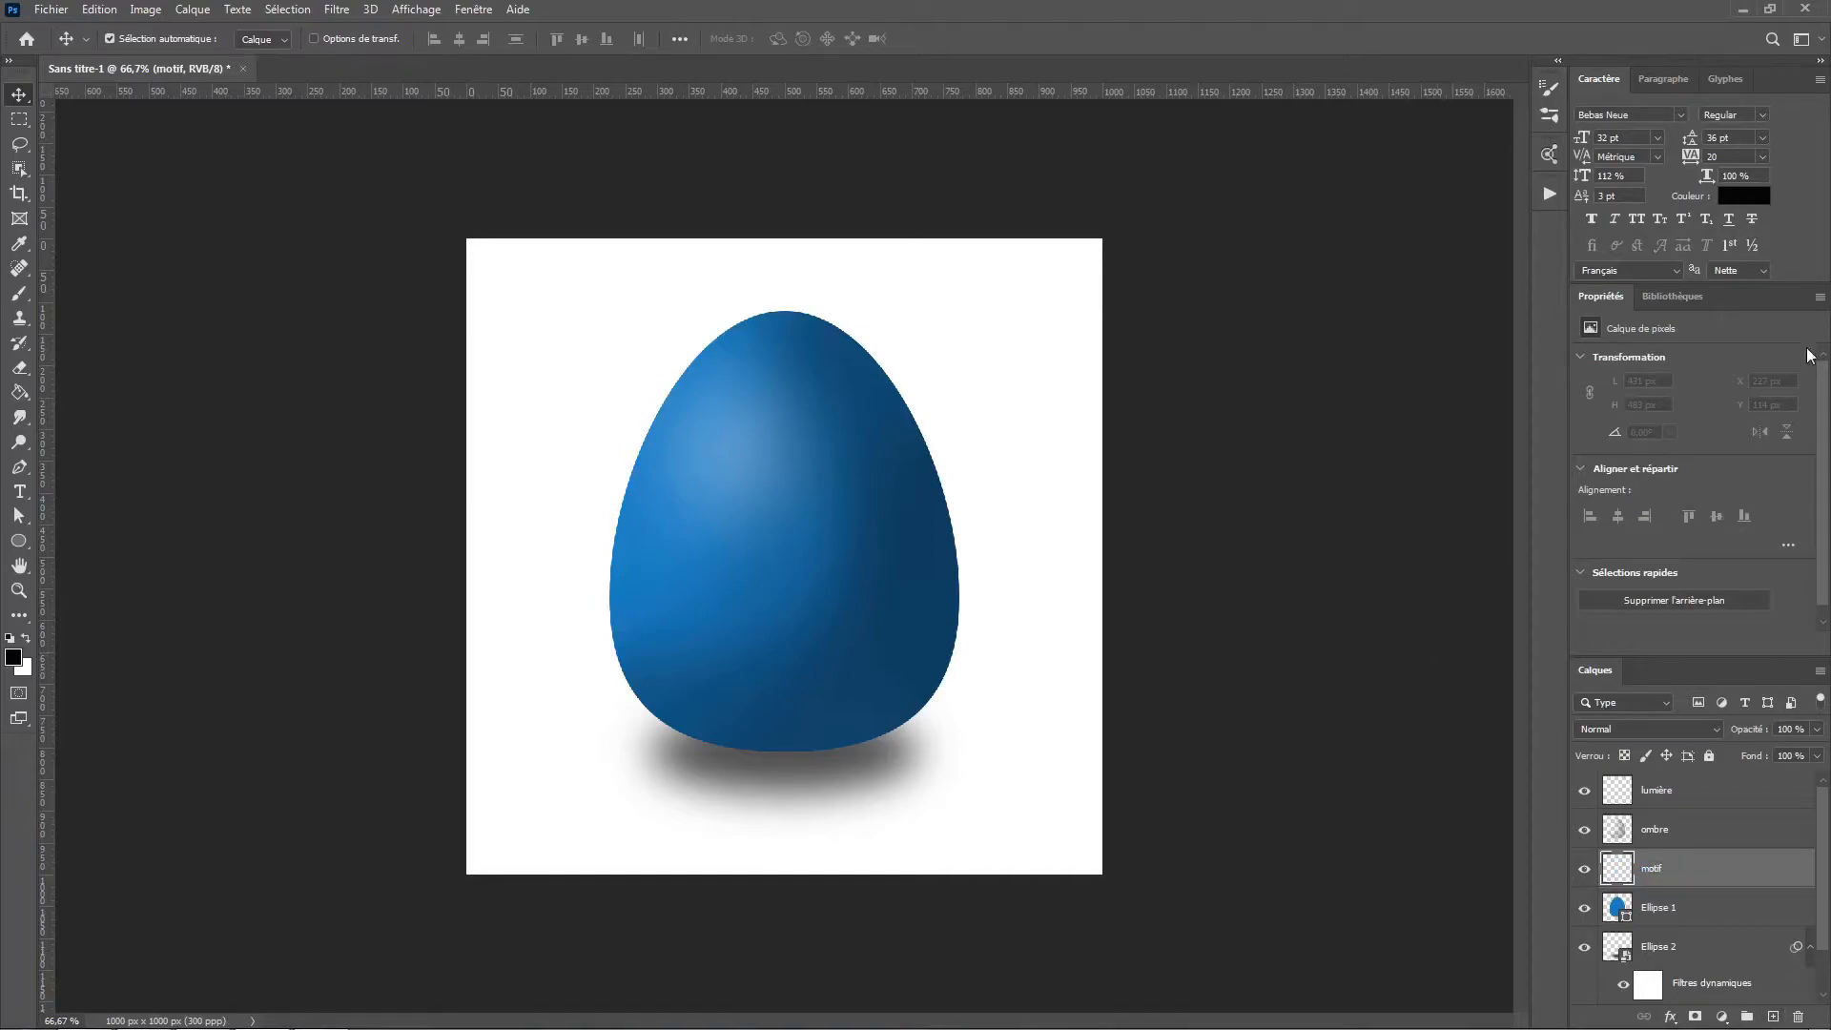
{"action": "left_click", "coordinate": [1819, 297]}
{"action": "left_click", "coordinate": [1771, 333]}
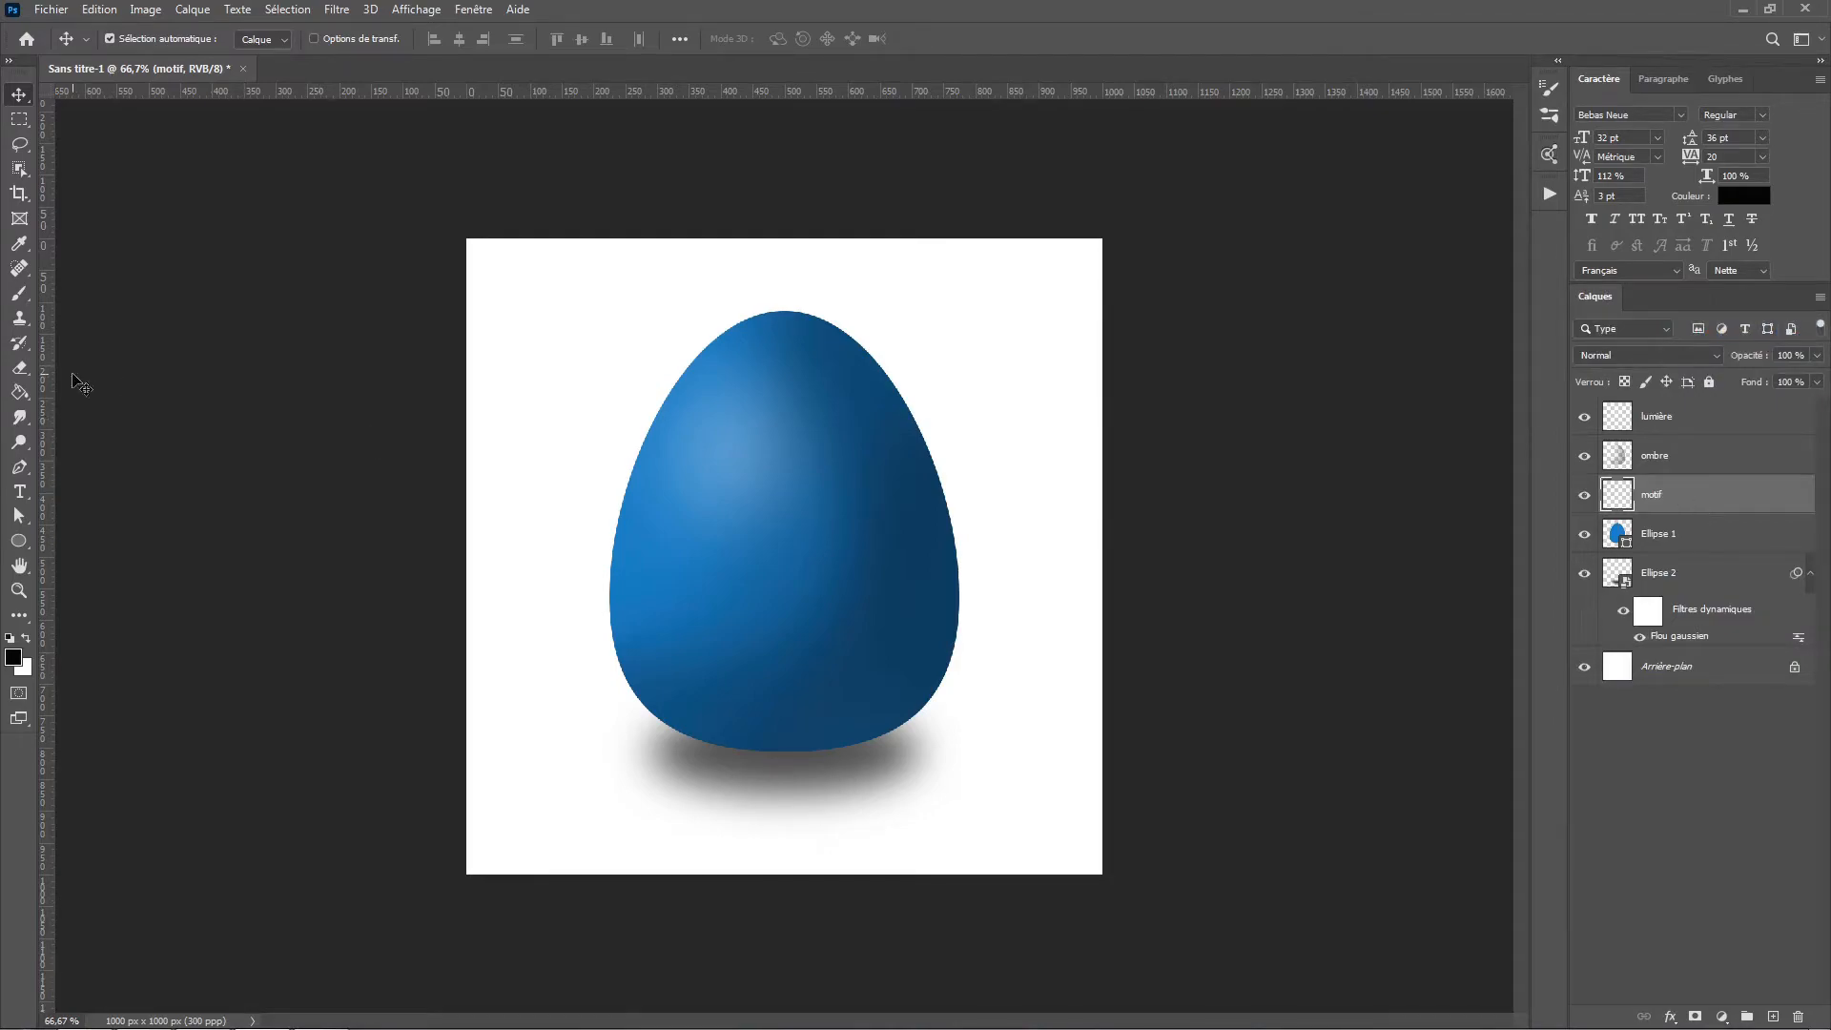
Fill the motif layer with white using the Paint Bucket.
{"action": "left_click", "coordinate": [19, 392]}
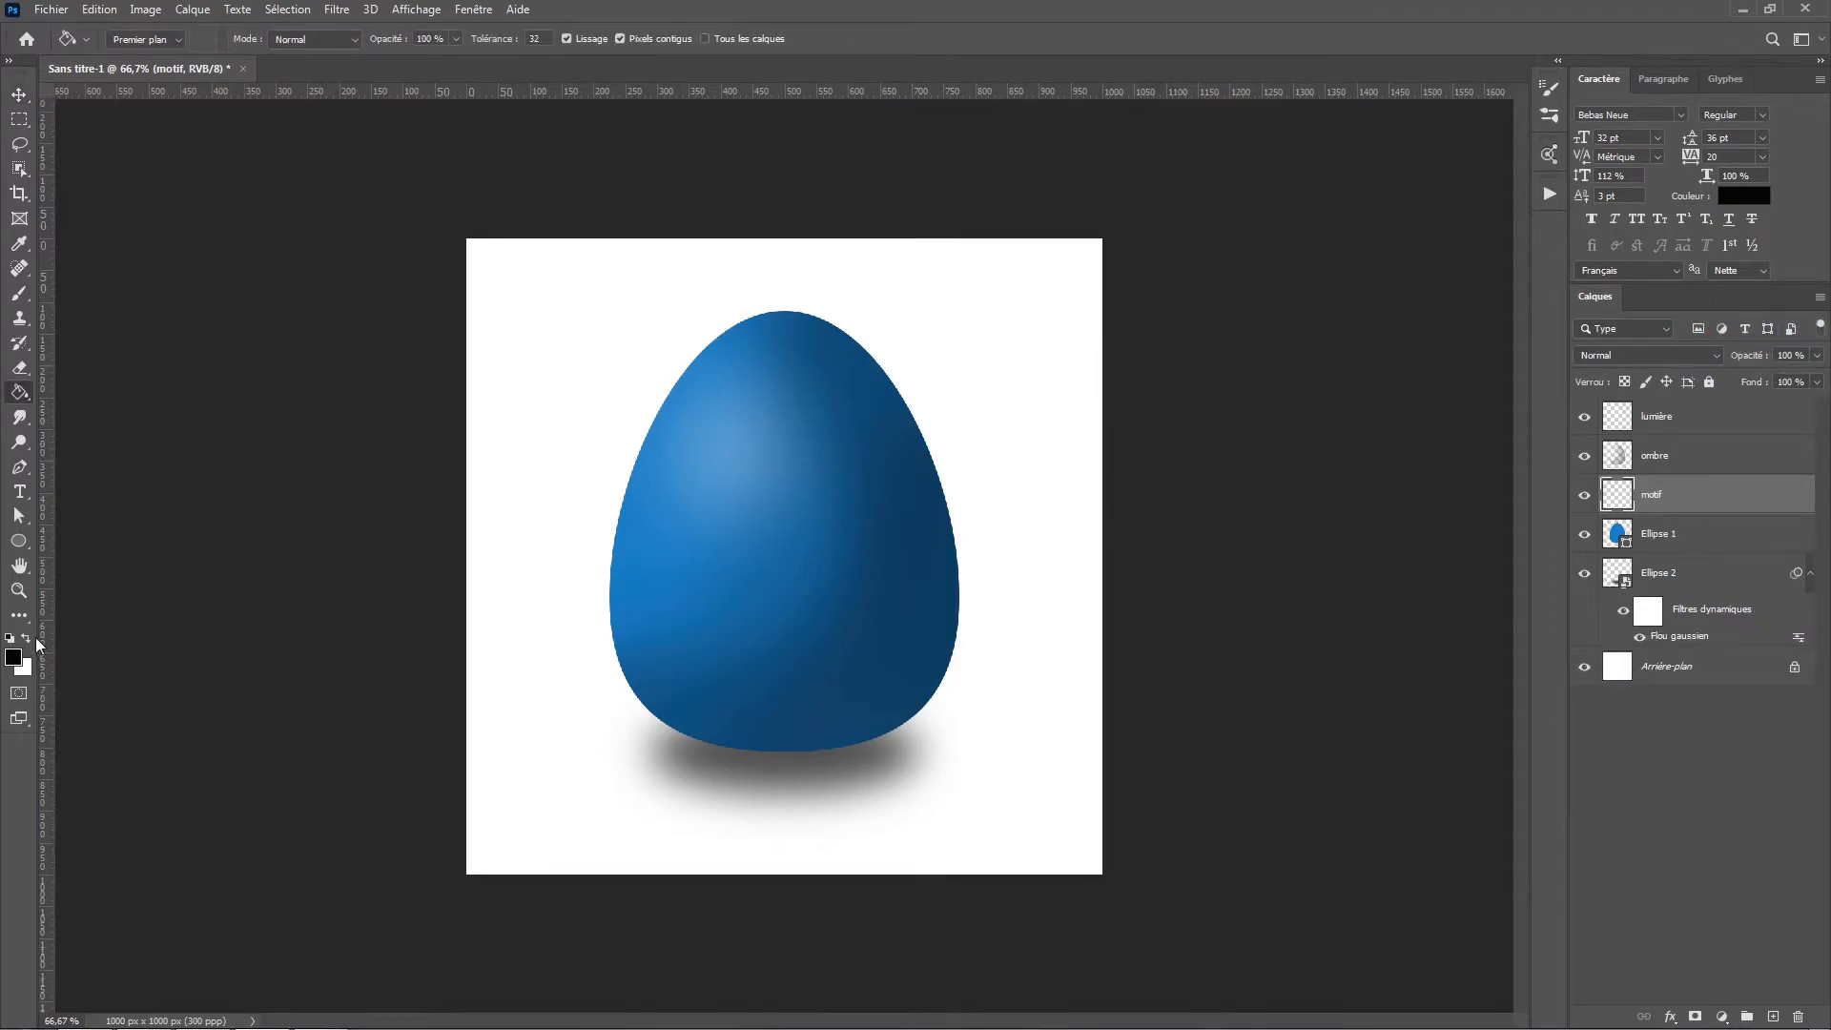
{"action": "left_click", "coordinate": [27, 638]}
{"action": "left_click", "coordinate": [562, 491]}
Convert the motif layer to a smart object and open its contents for editing.
{"action": "left_click", "coordinate": [19, 94]}
{"action": "right_click", "coordinate": [1668, 499]}
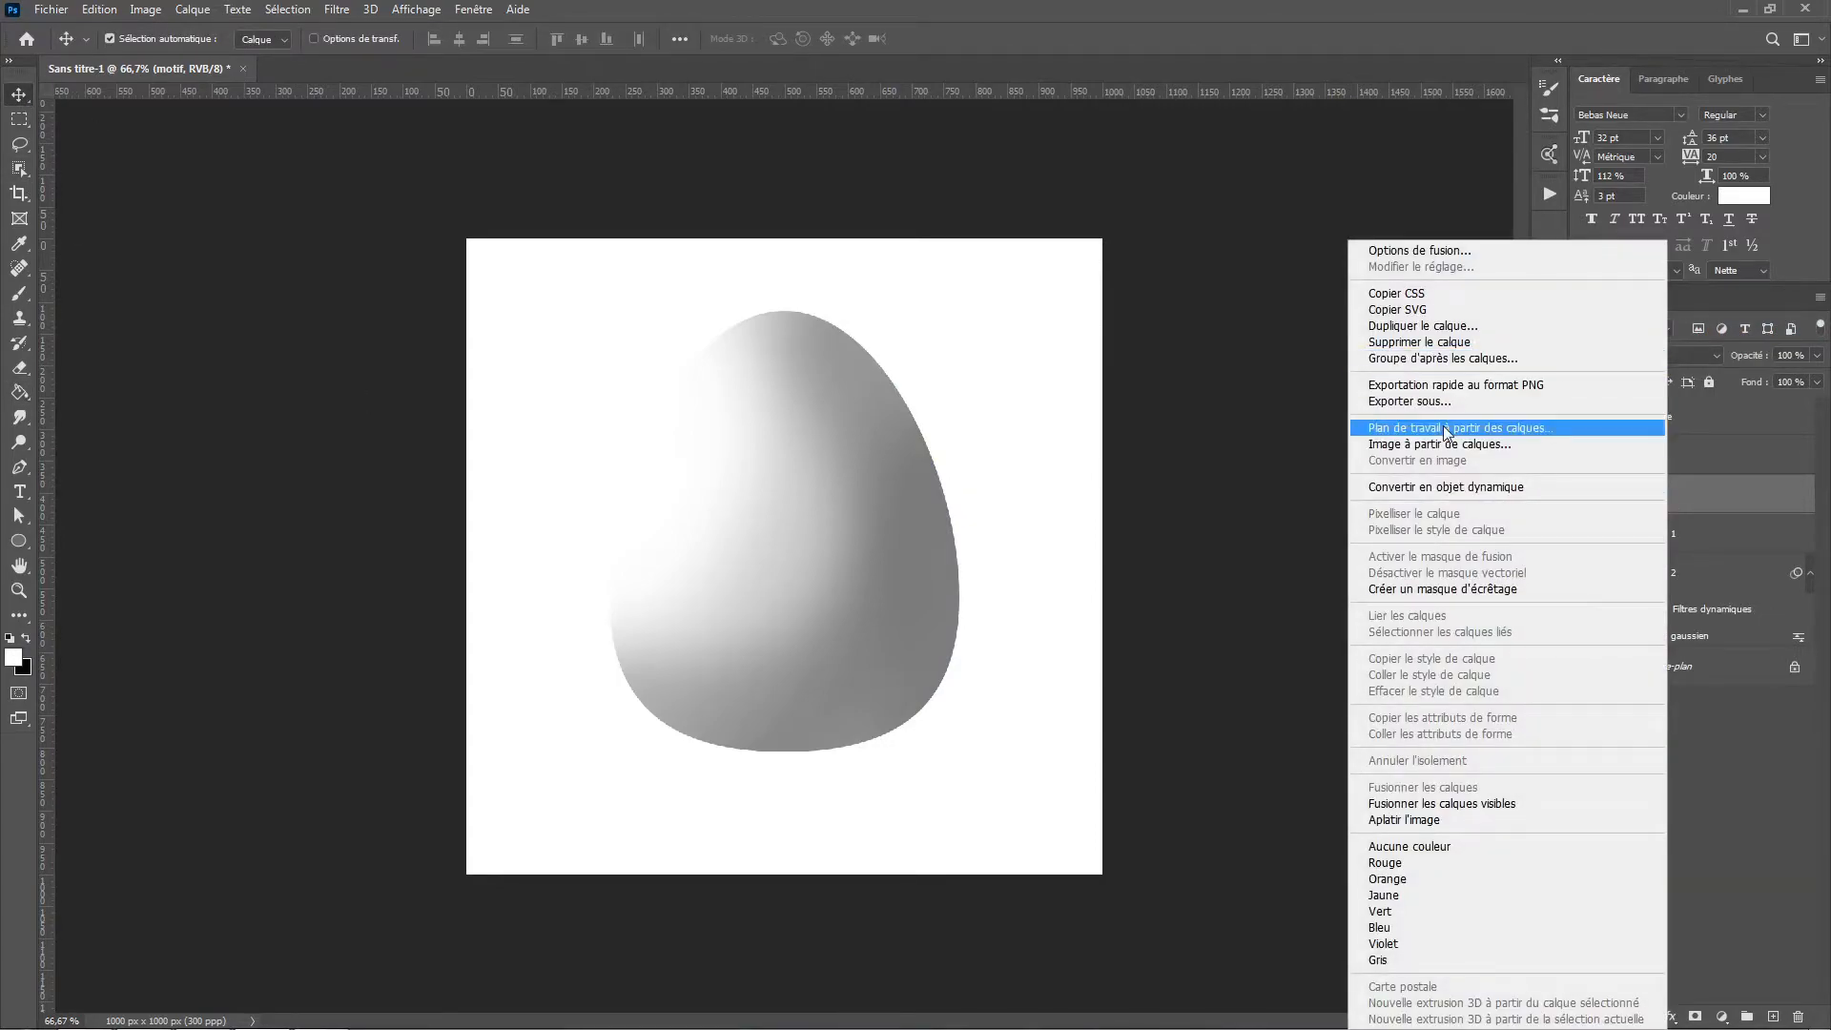
{"action": "left_click", "coordinate": [1446, 487]}
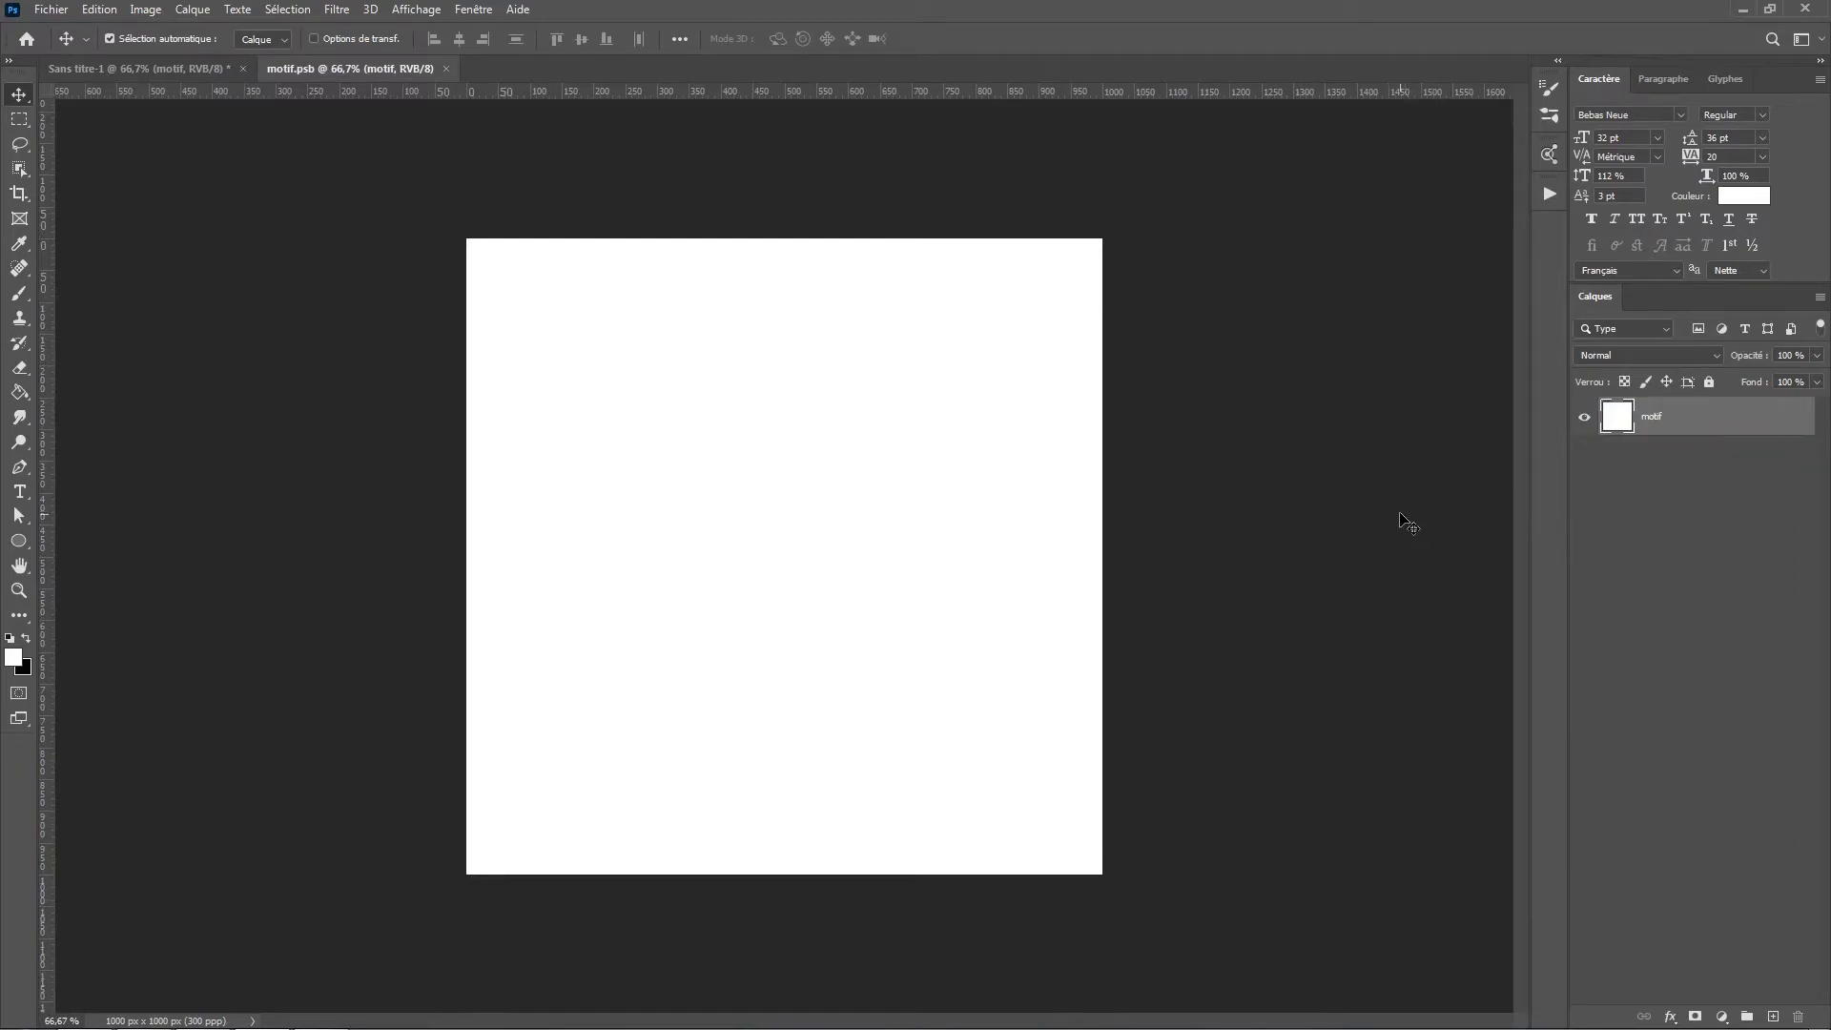
Fill the motif layer with blue #0d6c98 using the Paint Bucket.
{"action": "key", "text": "i"}
{"action": "left_click", "coordinate": [13, 657]}
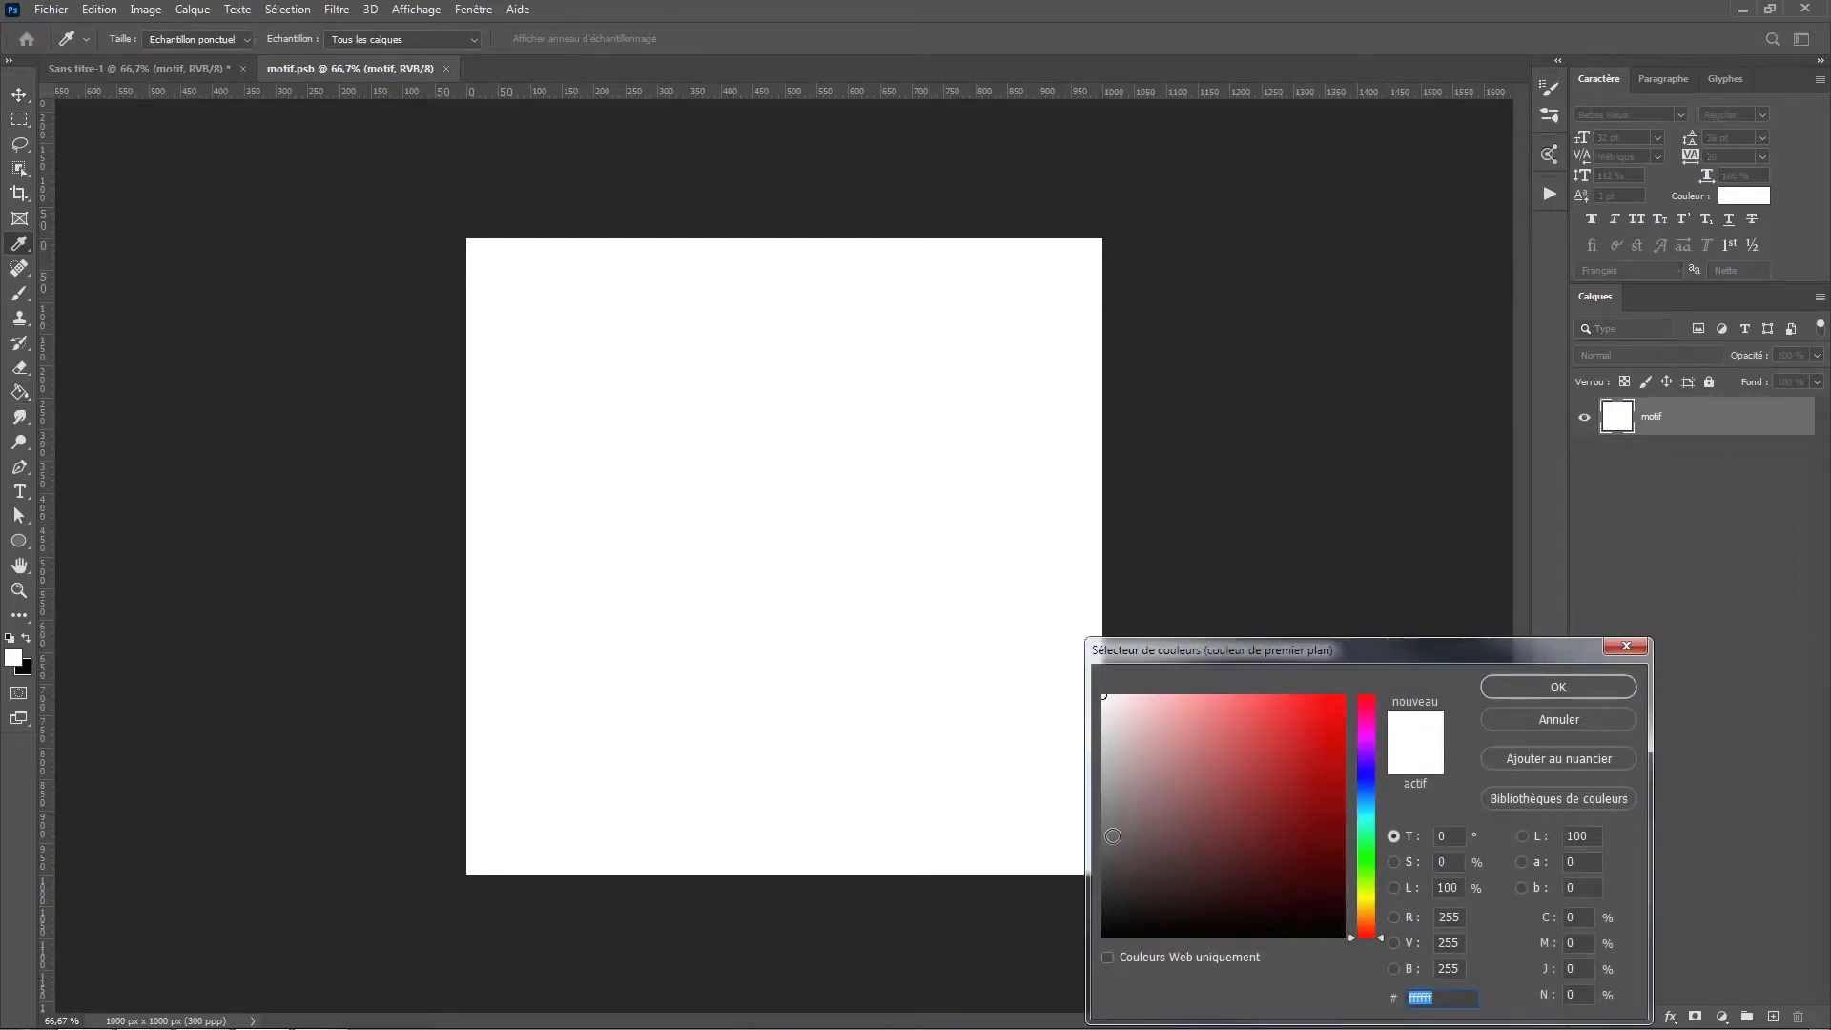
{"action": "left_click_drag", "start_coordinate": [1371, 862], "coordinate": [1374, 803]}
{"action": "left_click", "coordinate": [1325, 794]}
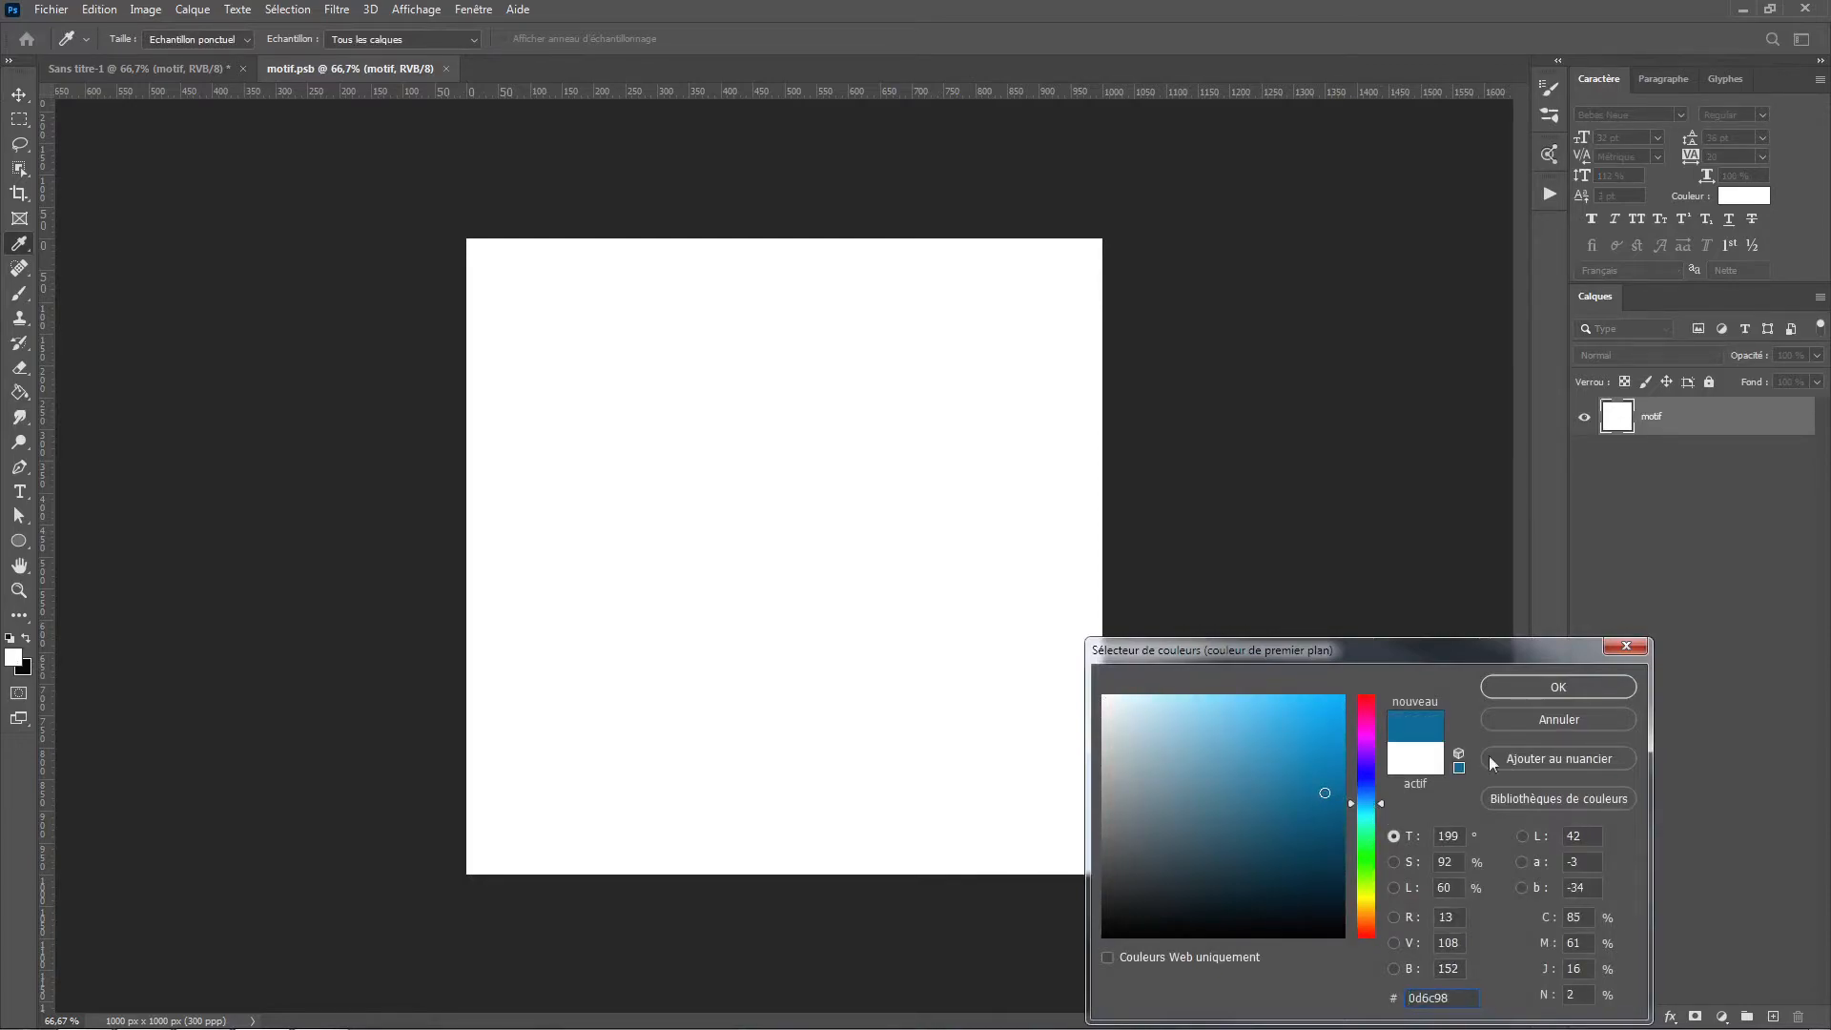
{"action": "left_click", "coordinate": [1533, 686]}
{"action": "key", "text": "g"}
{"action": "left_click", "coordinate": [740, 484]}
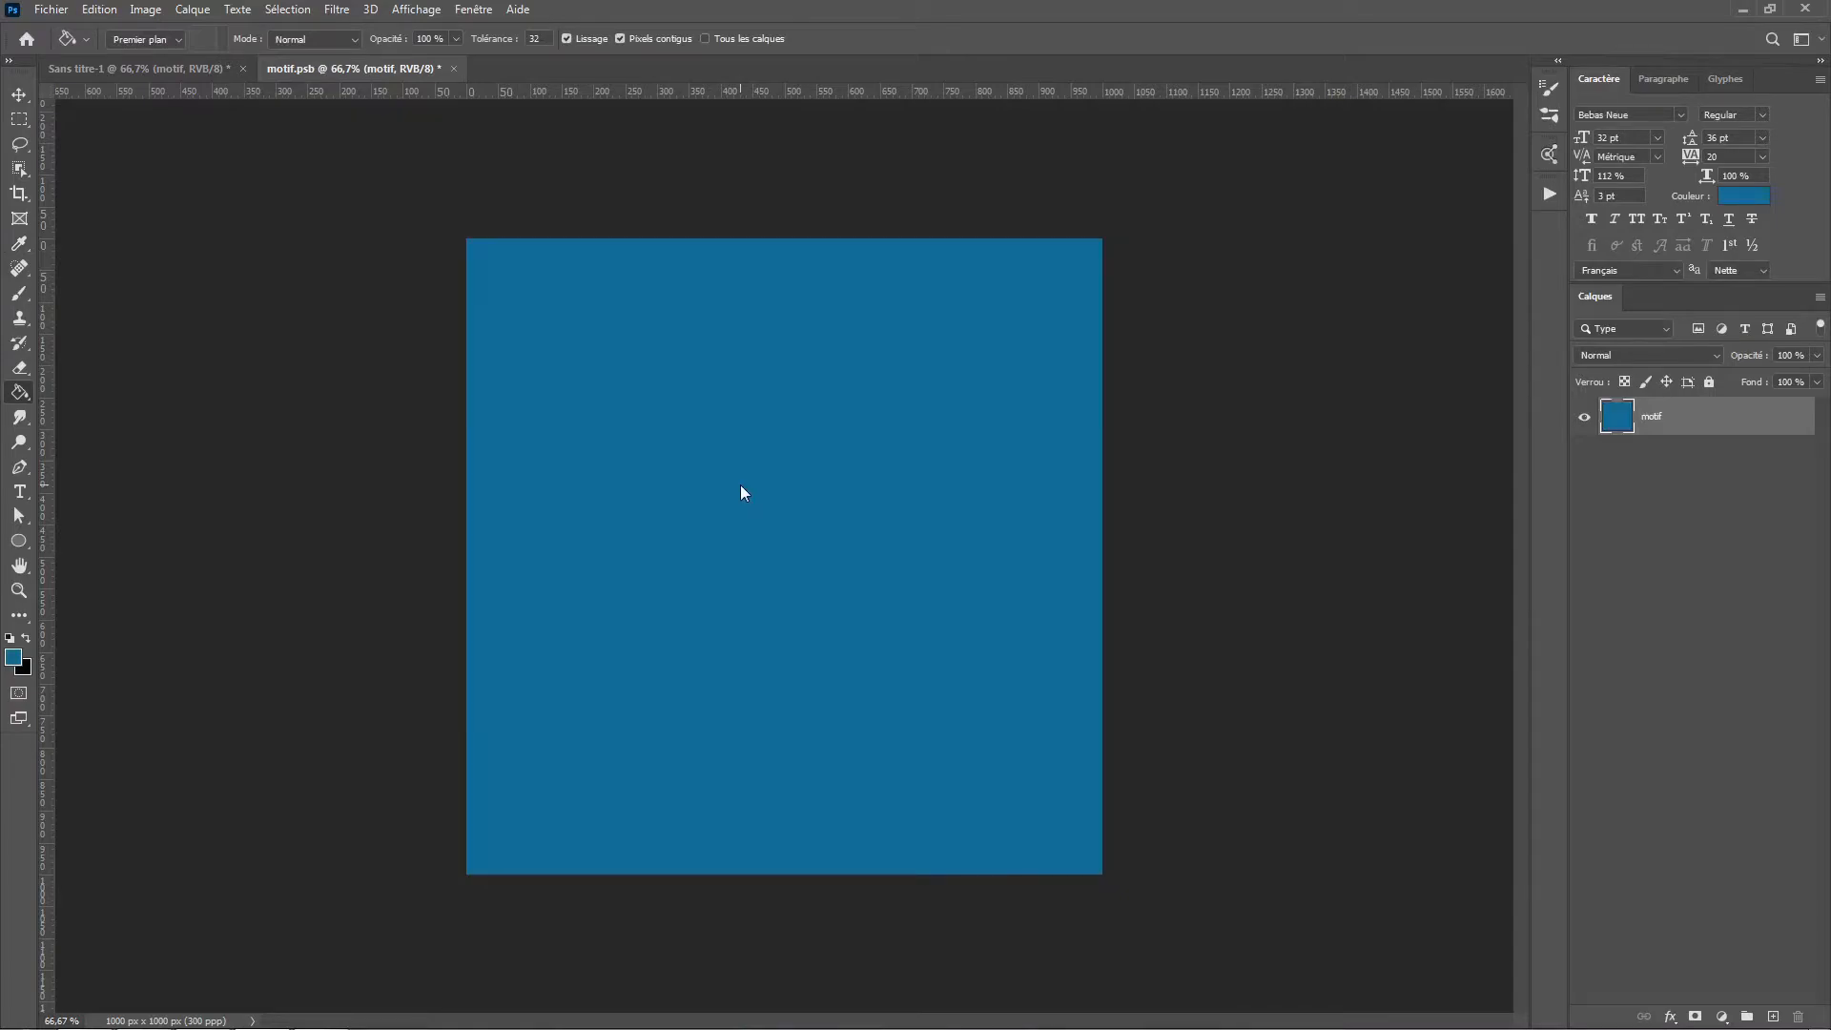
Draw a yellow rectangle about 1062 px wide and 72 px high across the lower part of the canvas.
{"action": "right_click", "coordinate": [33, 546]}
{"action": "left_click", "coordinate": [59, 539]}
{"action": "left_click", "coordinate": [14, 657]}
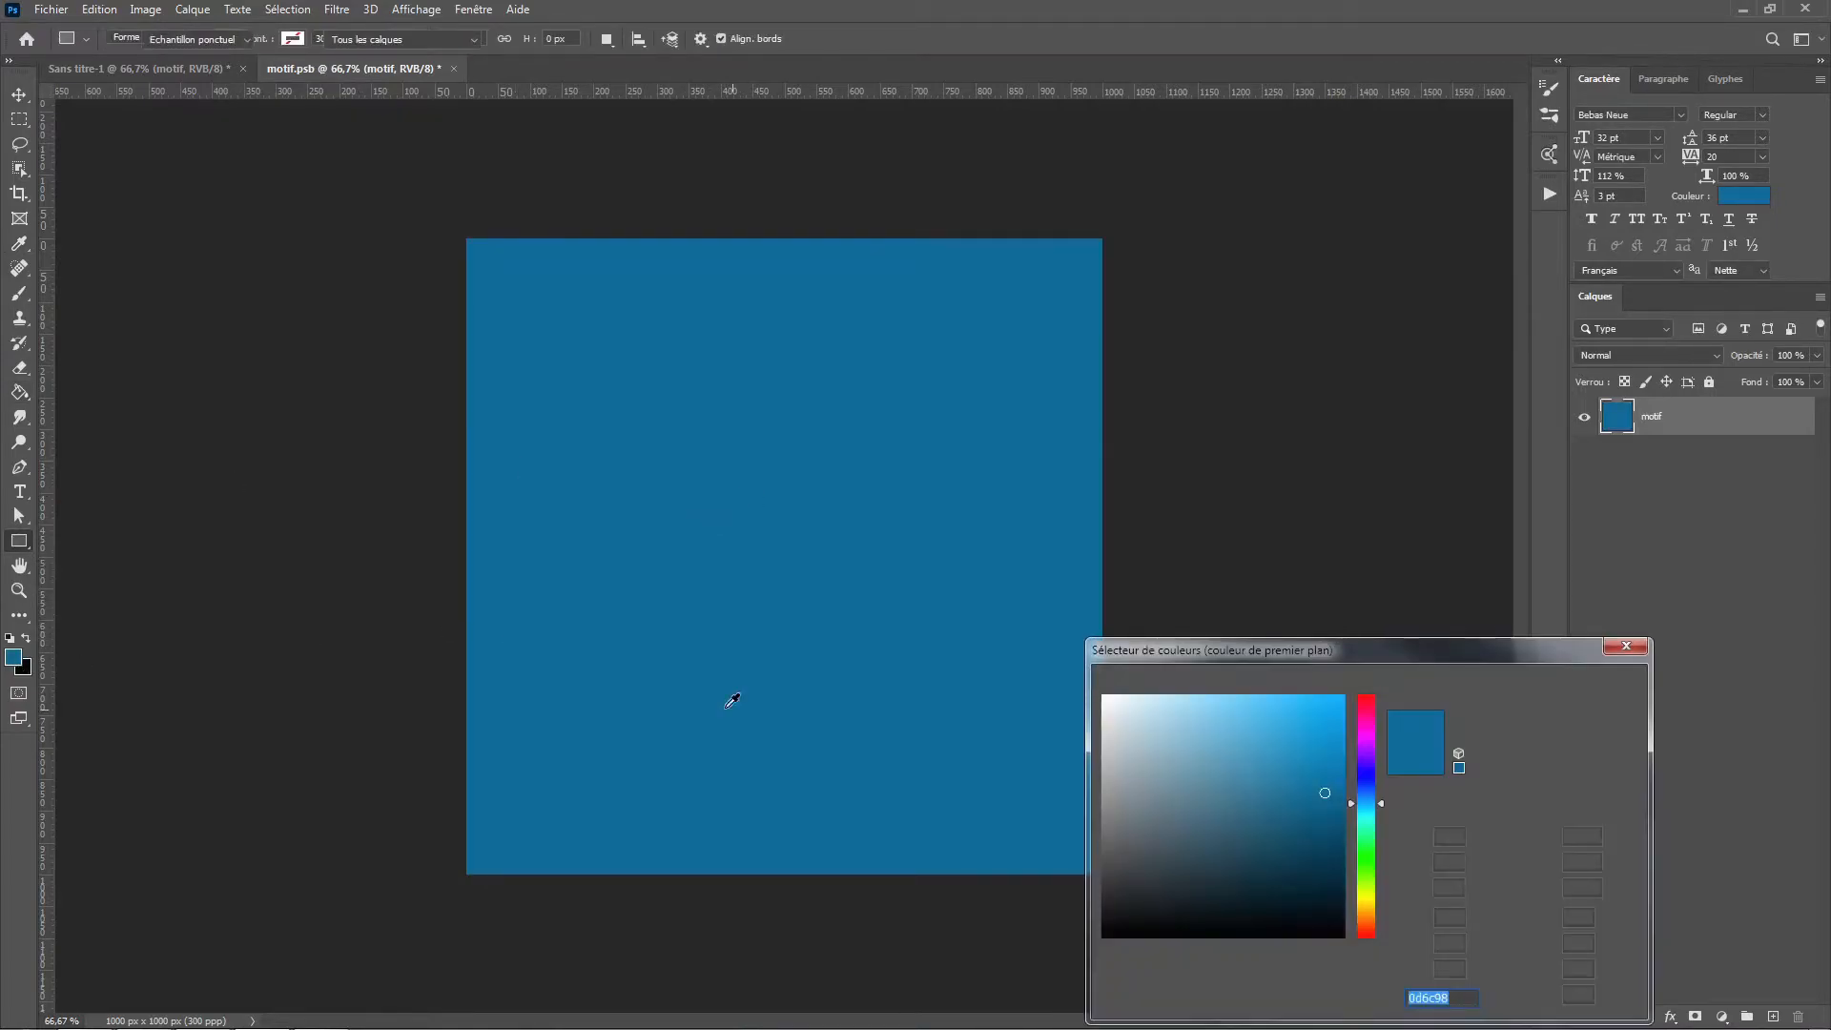
{"action": "left_click_drag", "start_coordinate": [1366, 885], "coordinate": [1364, 914]}
{"action": "left_click", "coordinate": [1329, 791]}
{"action": "left_click", "coordinate": [1365, 917]}
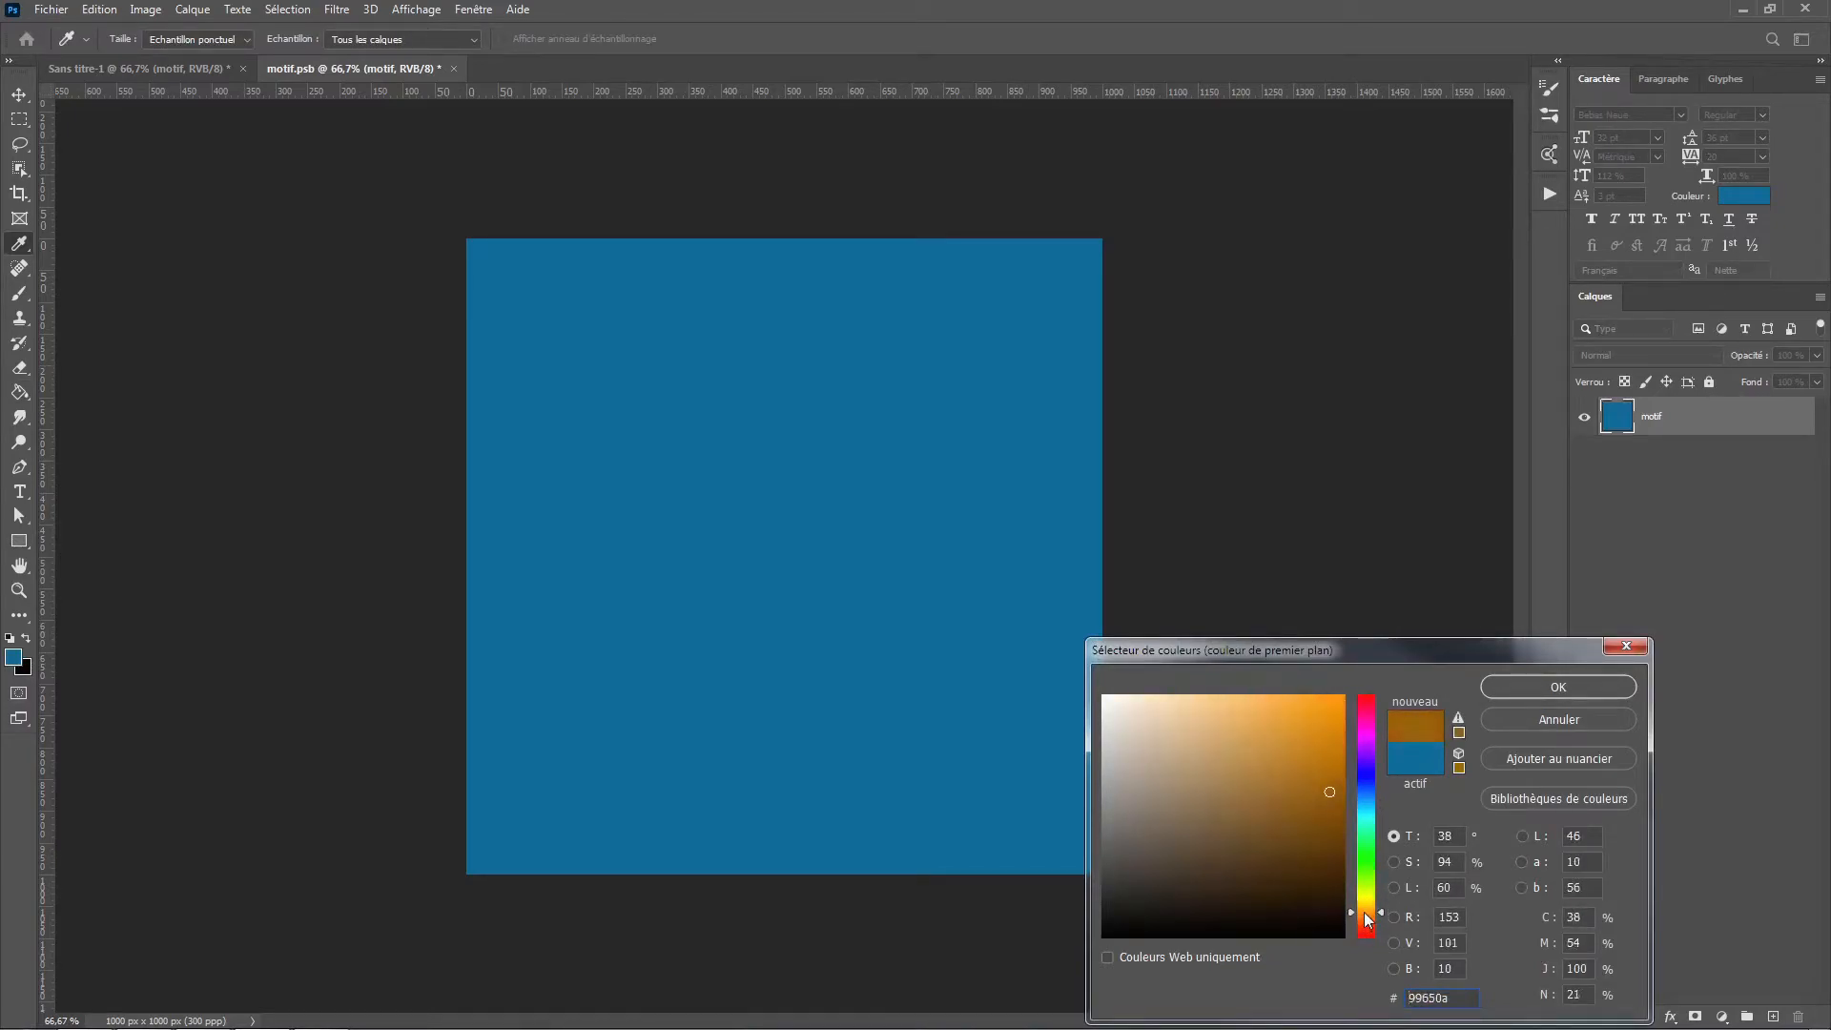
{"action": "left_click_drag", "start_coordinate": [1330, 780], "coordinate": [1326, 716]}
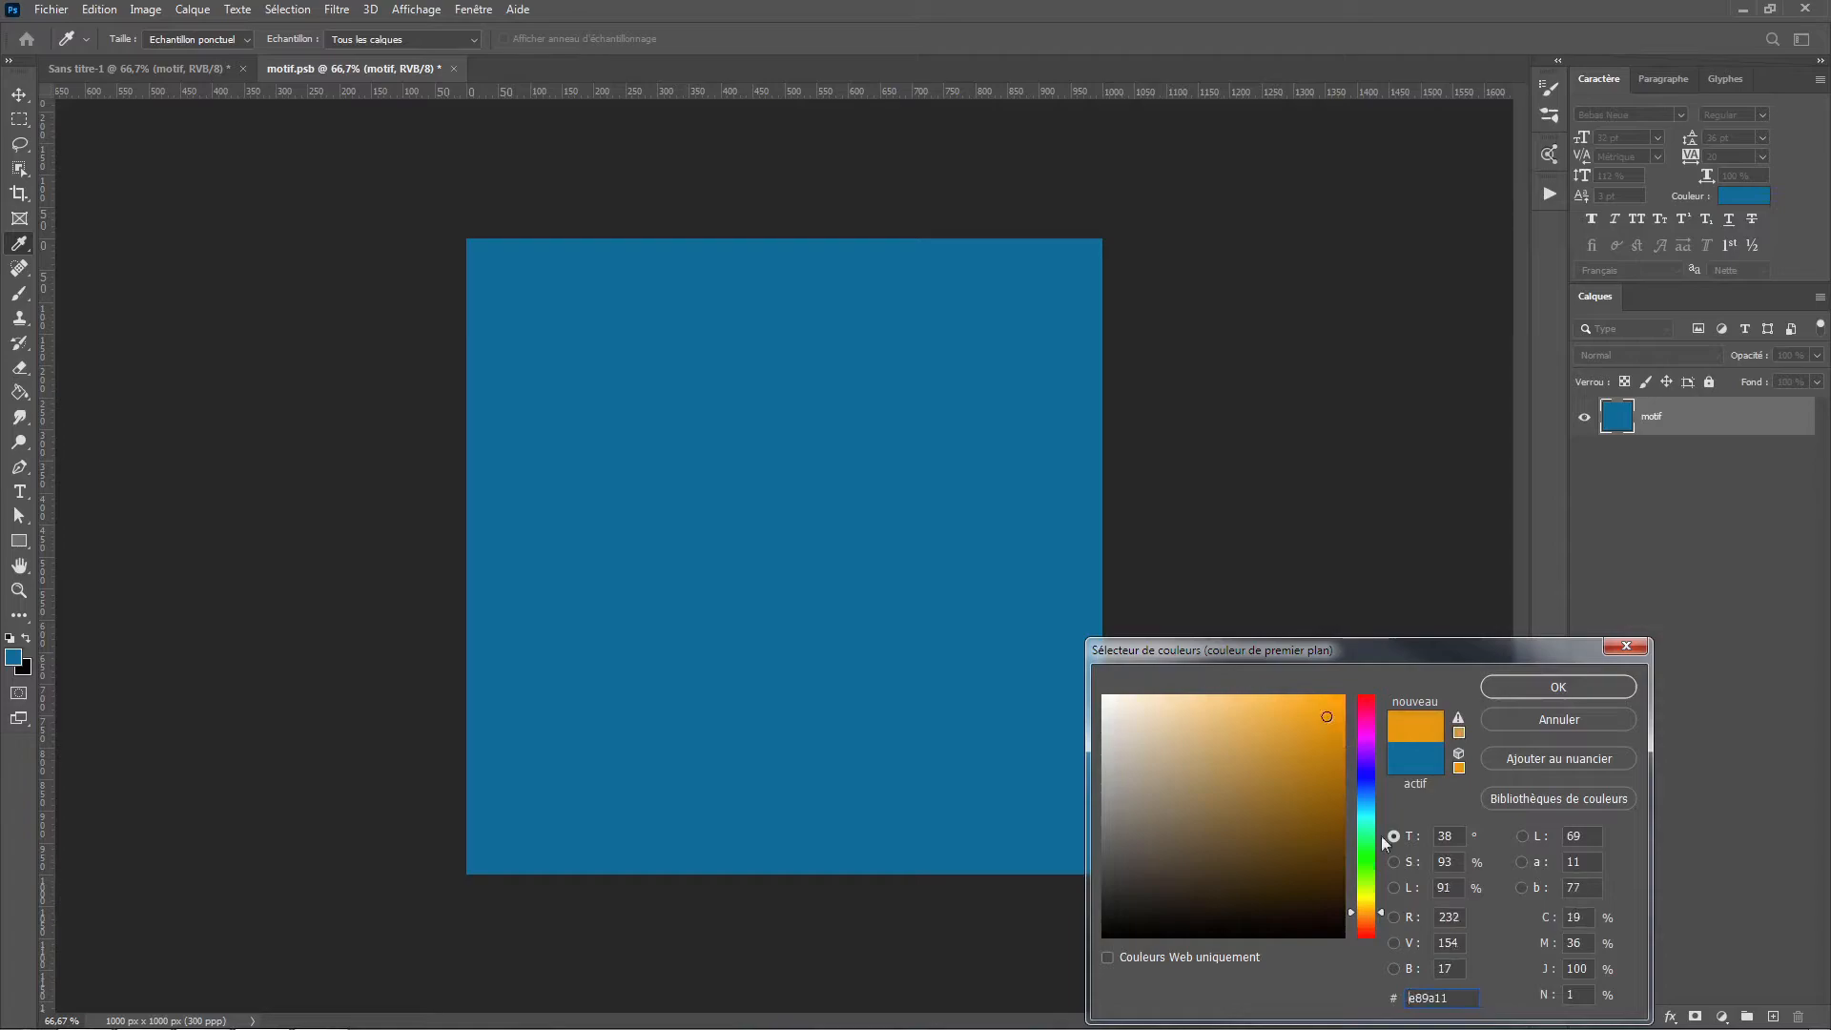
{"action": "left_click_drag", "start_coordinate": [1364, 917], "coordinate": [1366, 905]}
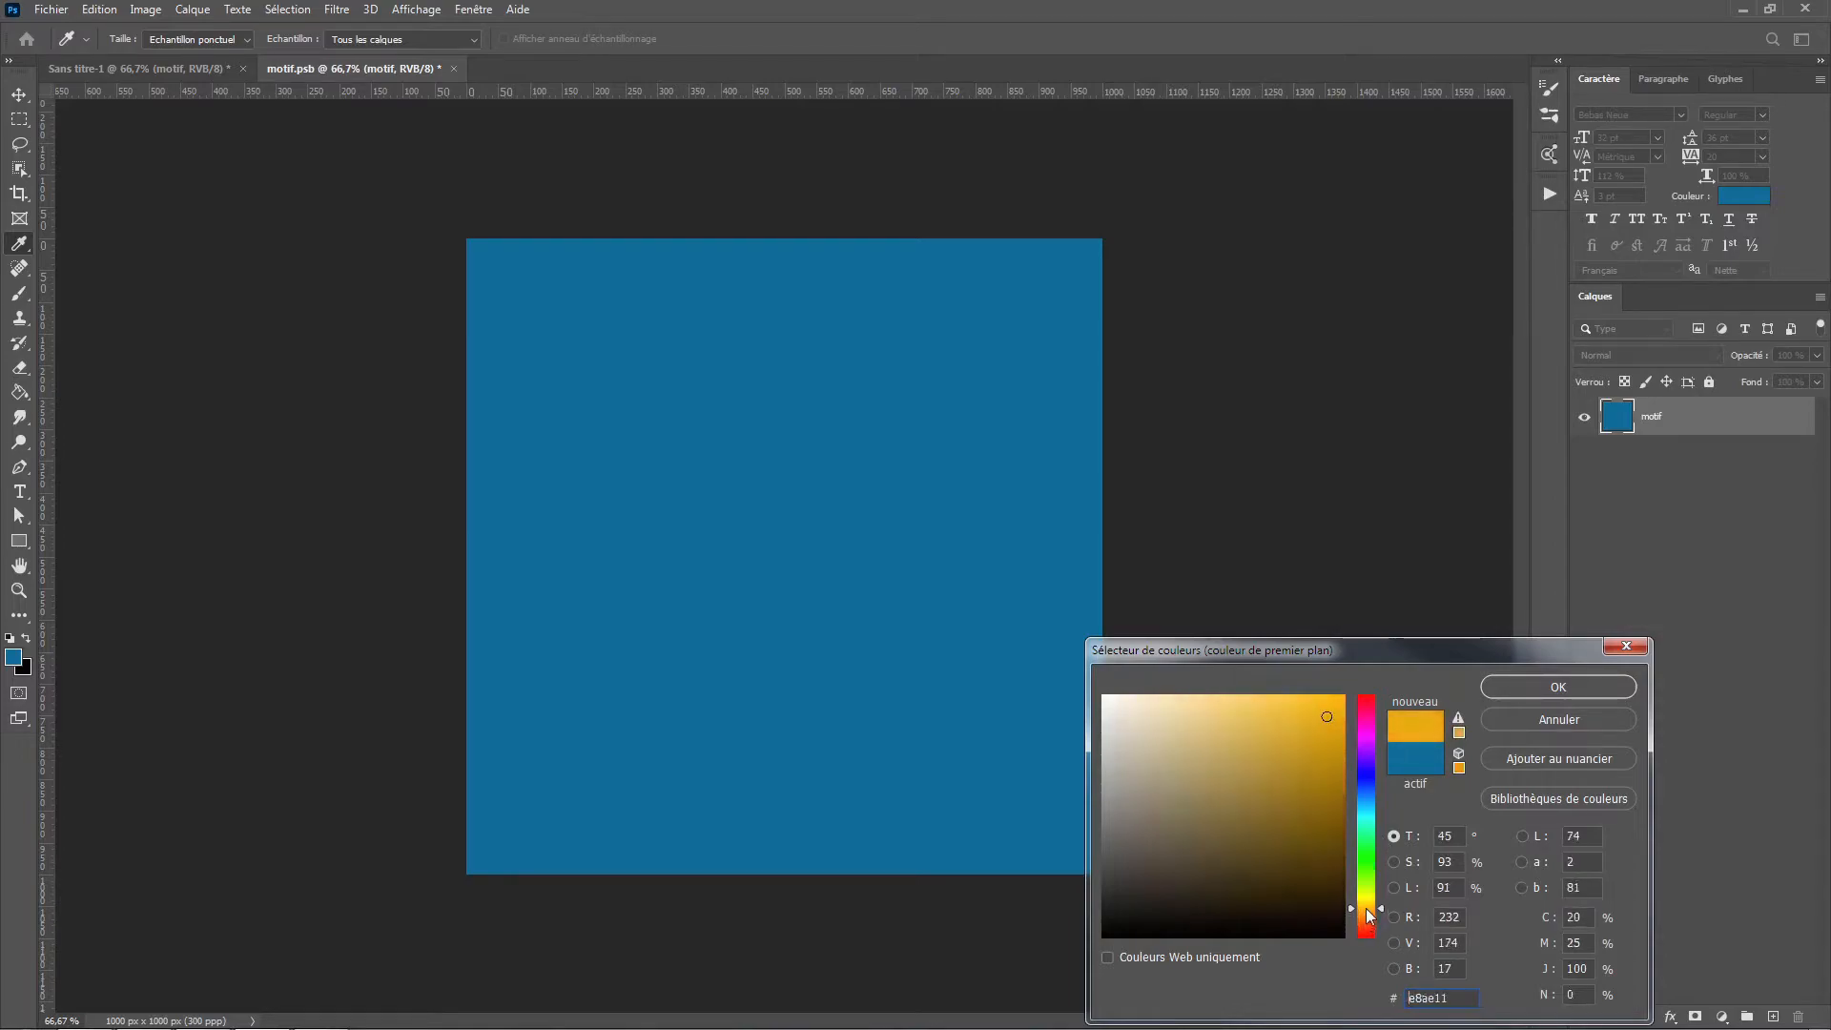
{"action": "left_click", "coordinate": [1516, 688]}
{"action": "left_click_drag", "start_coordinate": [445, 702], "coordinate": [1119, 748]}
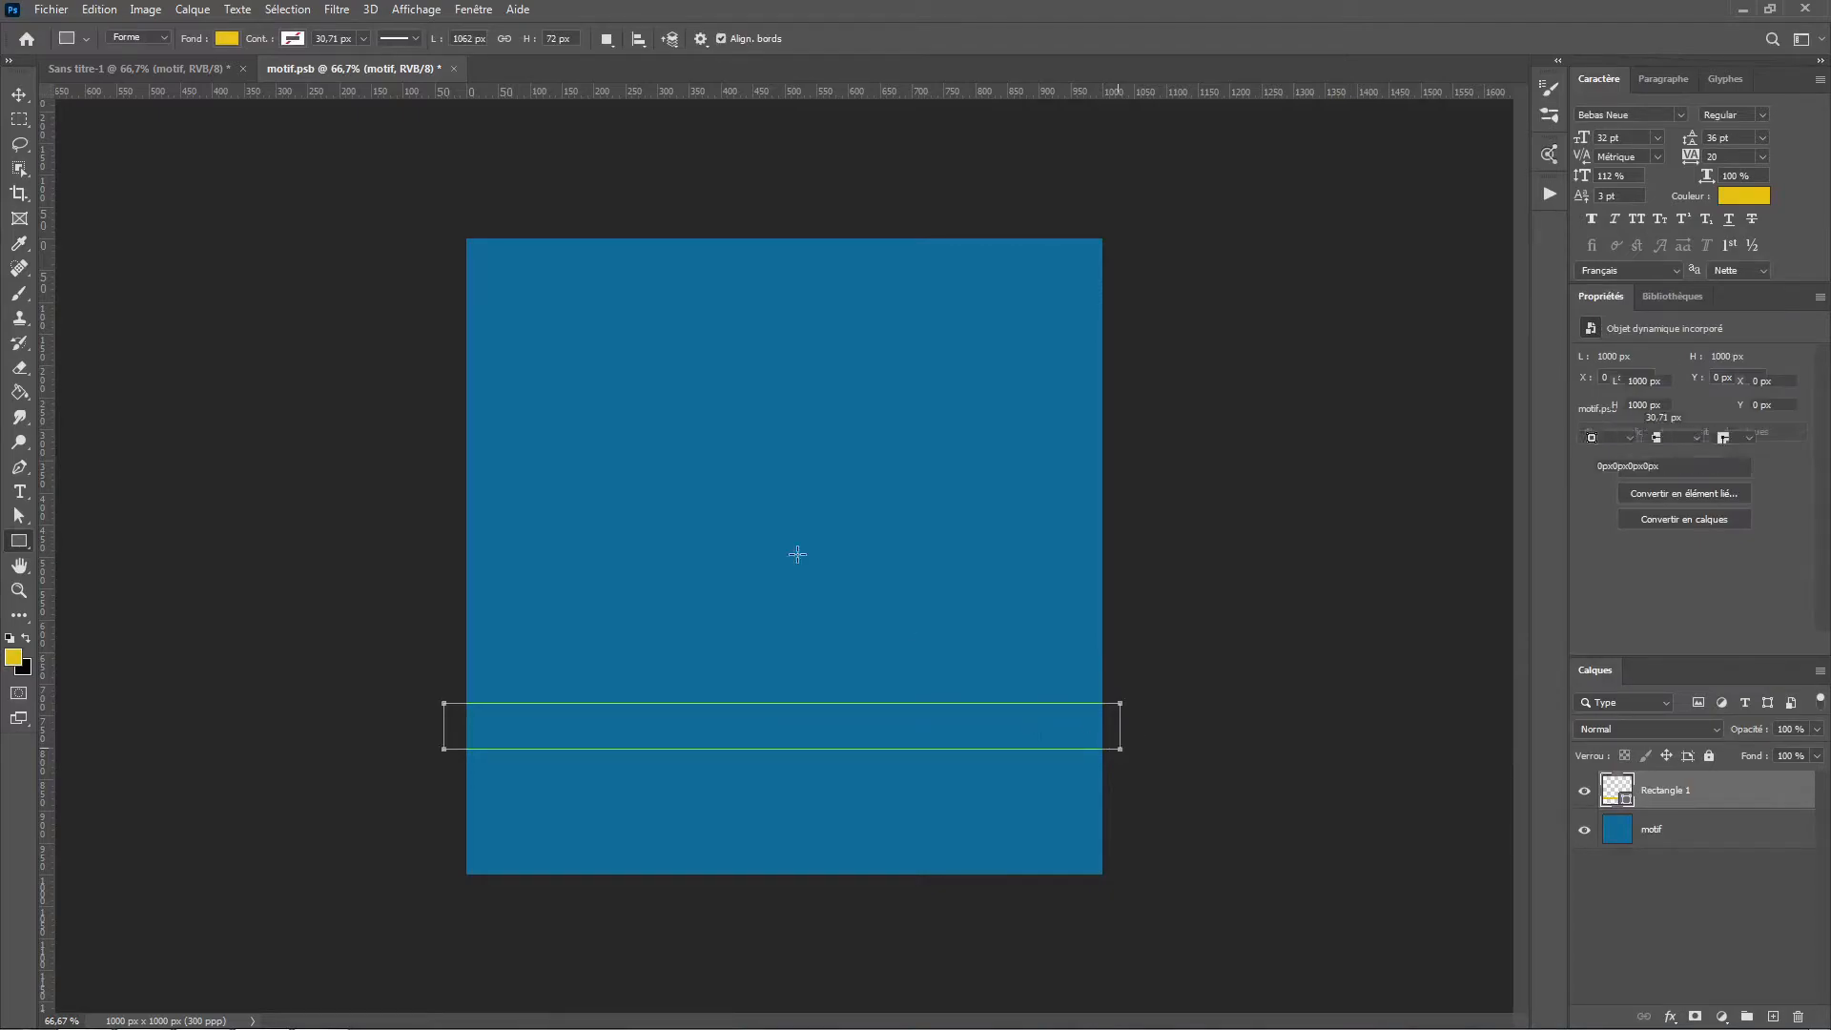
{"action": "left_click", "coordinate": [19, 94]}
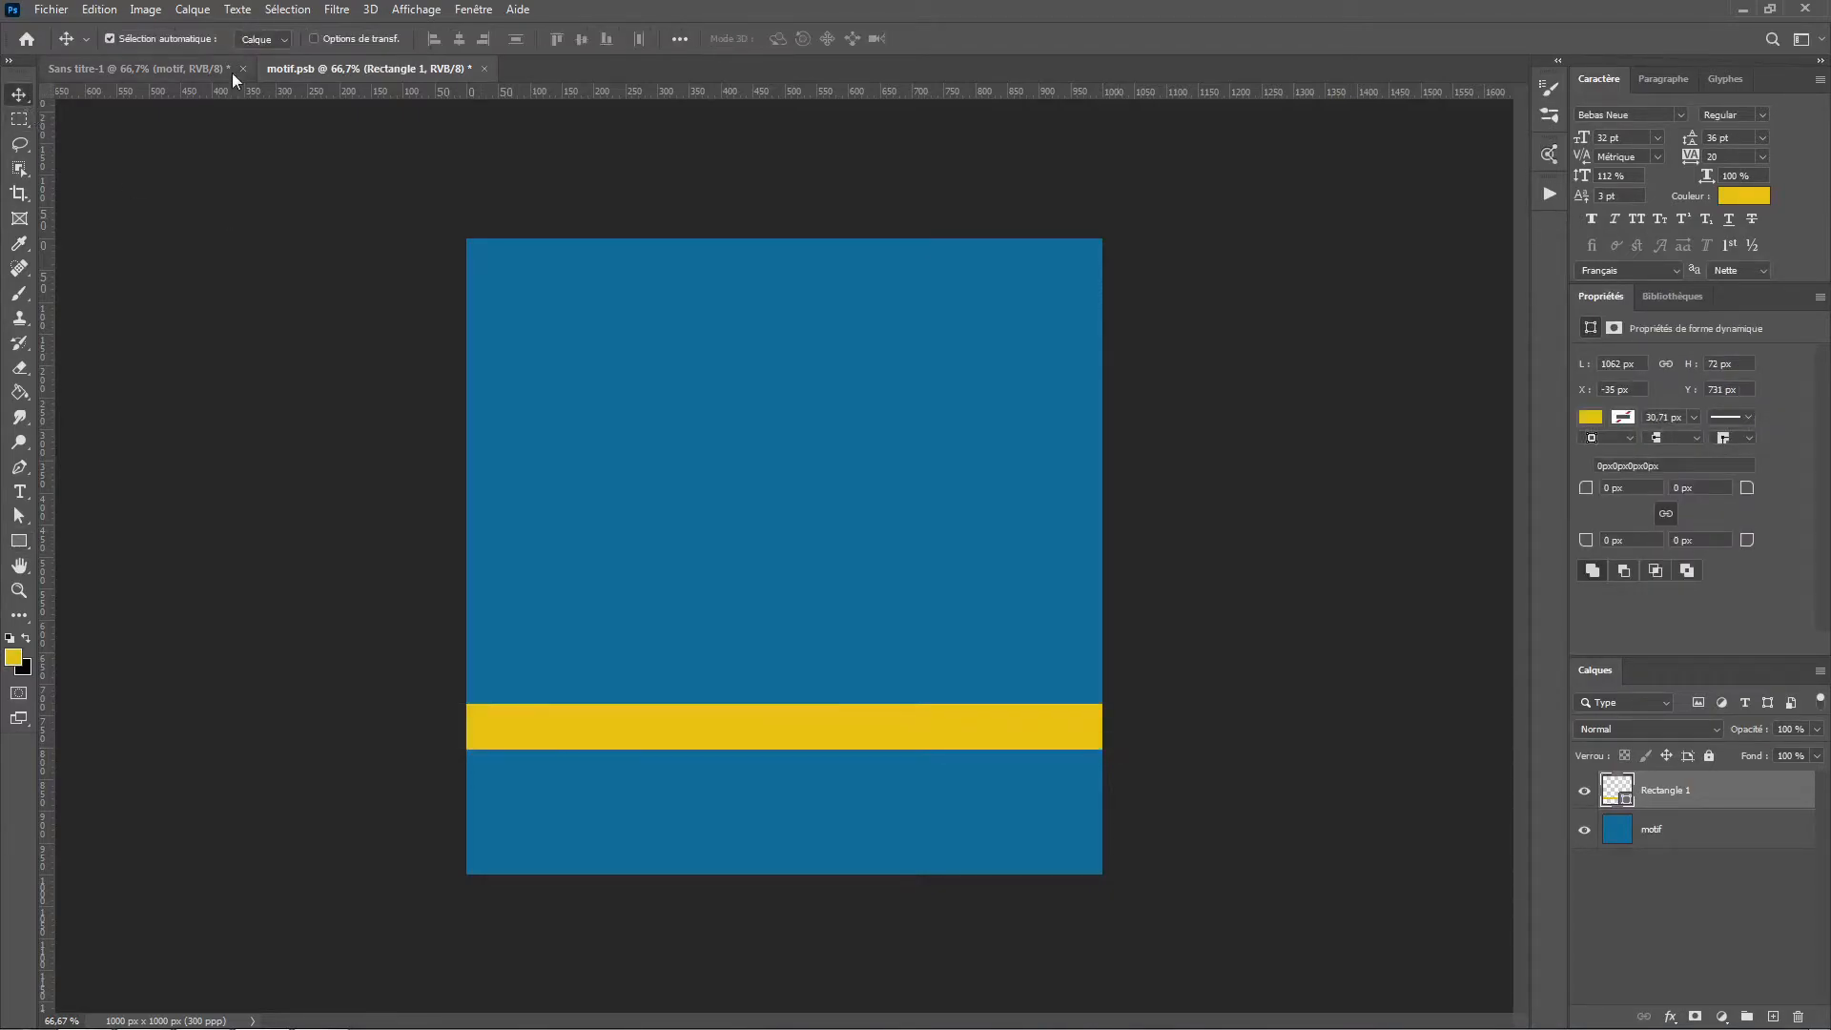
{"action": "left_click", "coordinate": [336, 10]}
{"action": "mouse_move", "coordinate": [399, 242]}
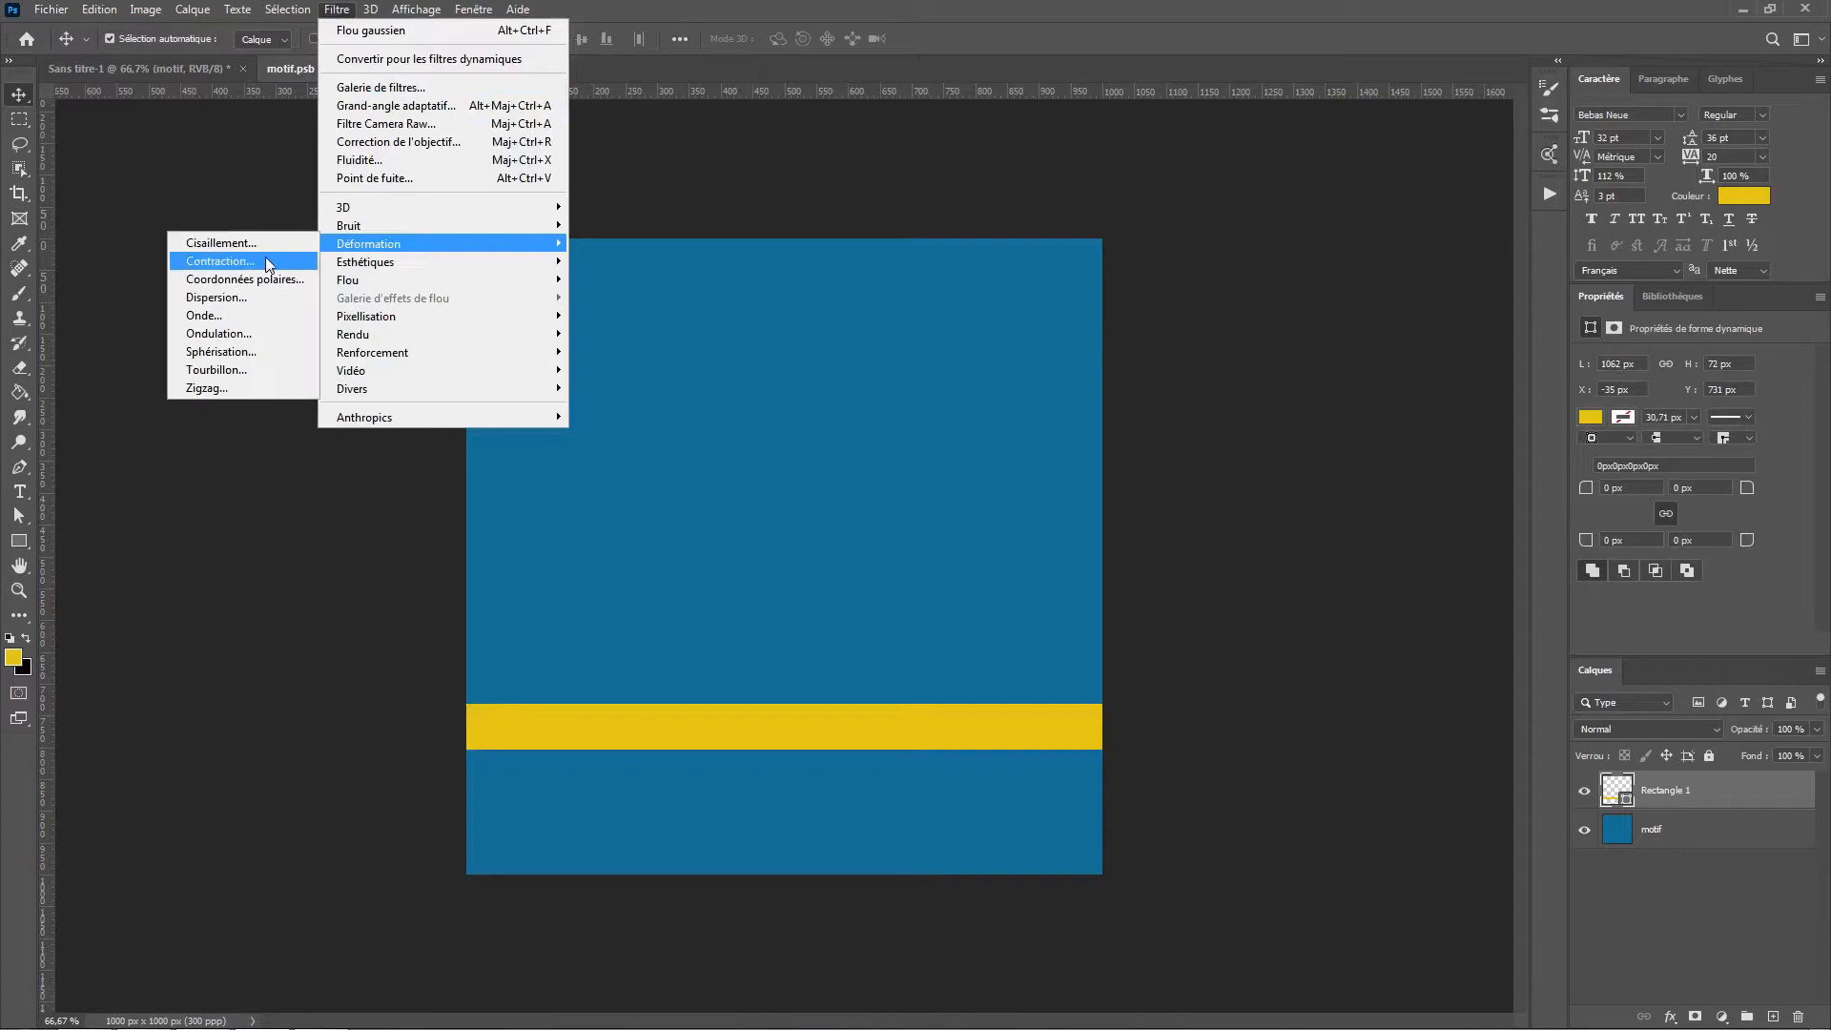
{"action": "left_click", "coordinate": [231, 334]}
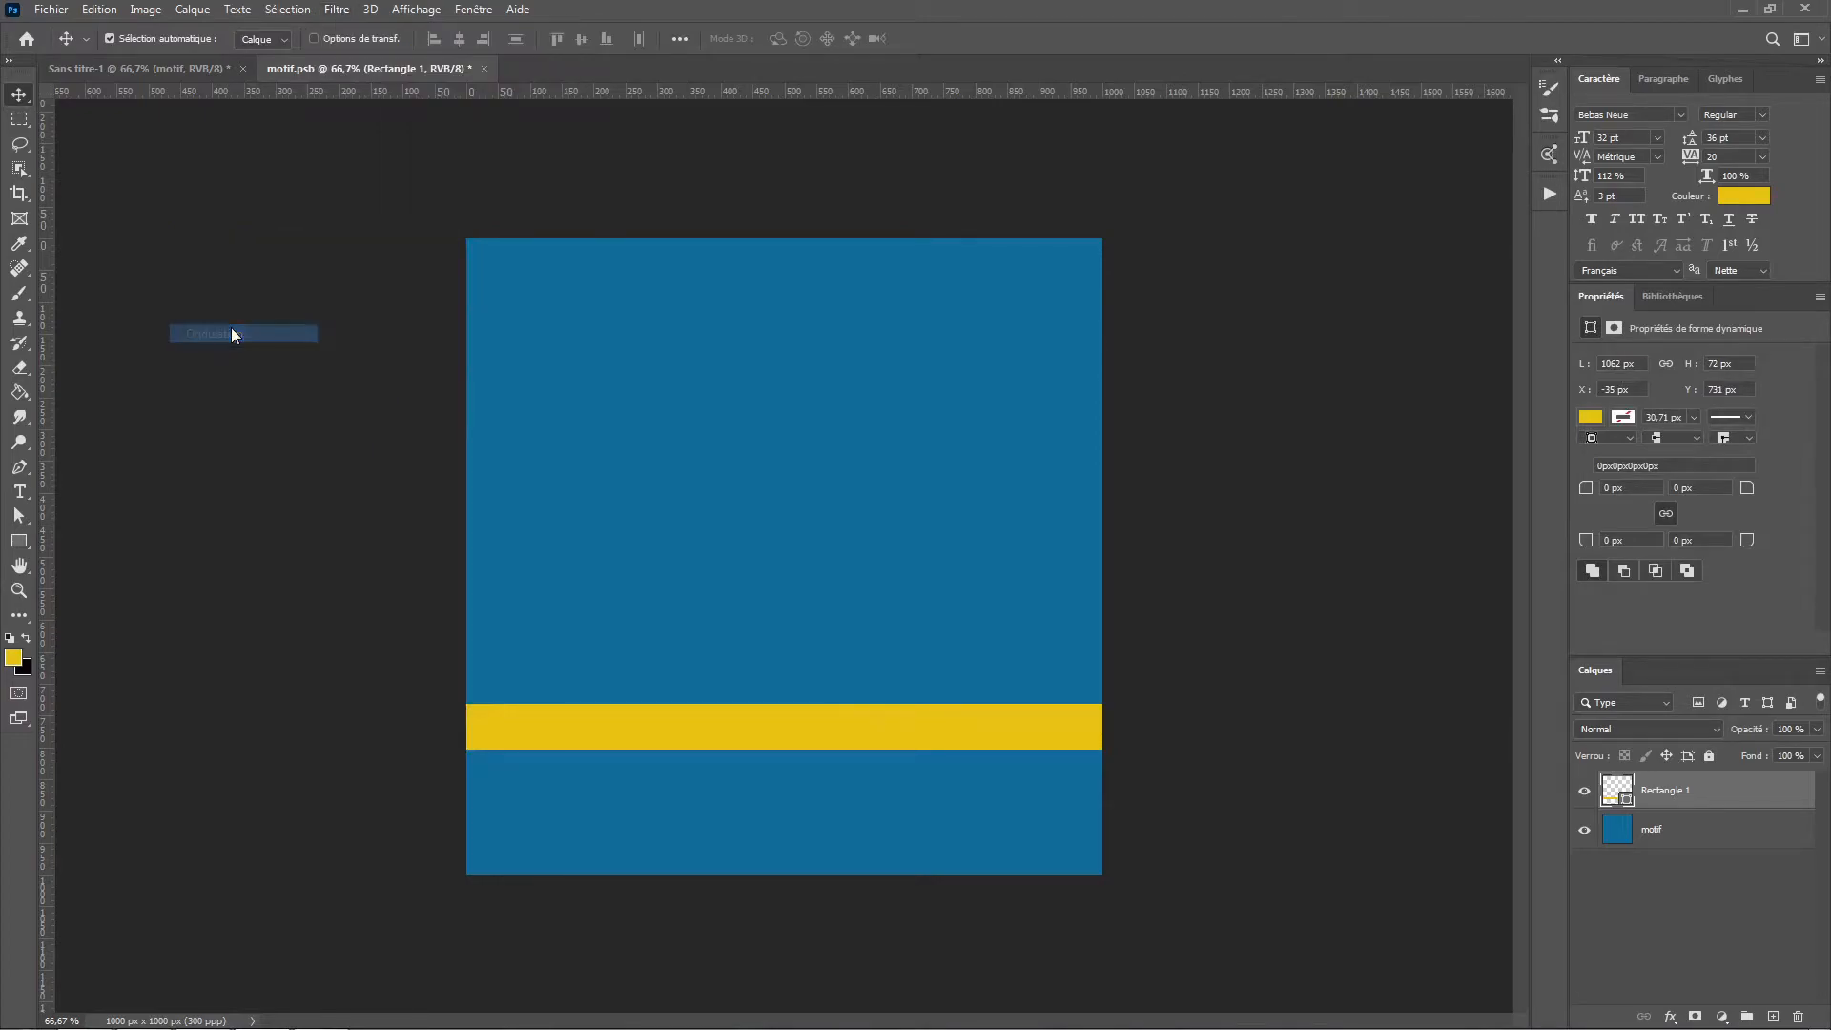
{"action": "left_click", "coordinate": [848, 389]}
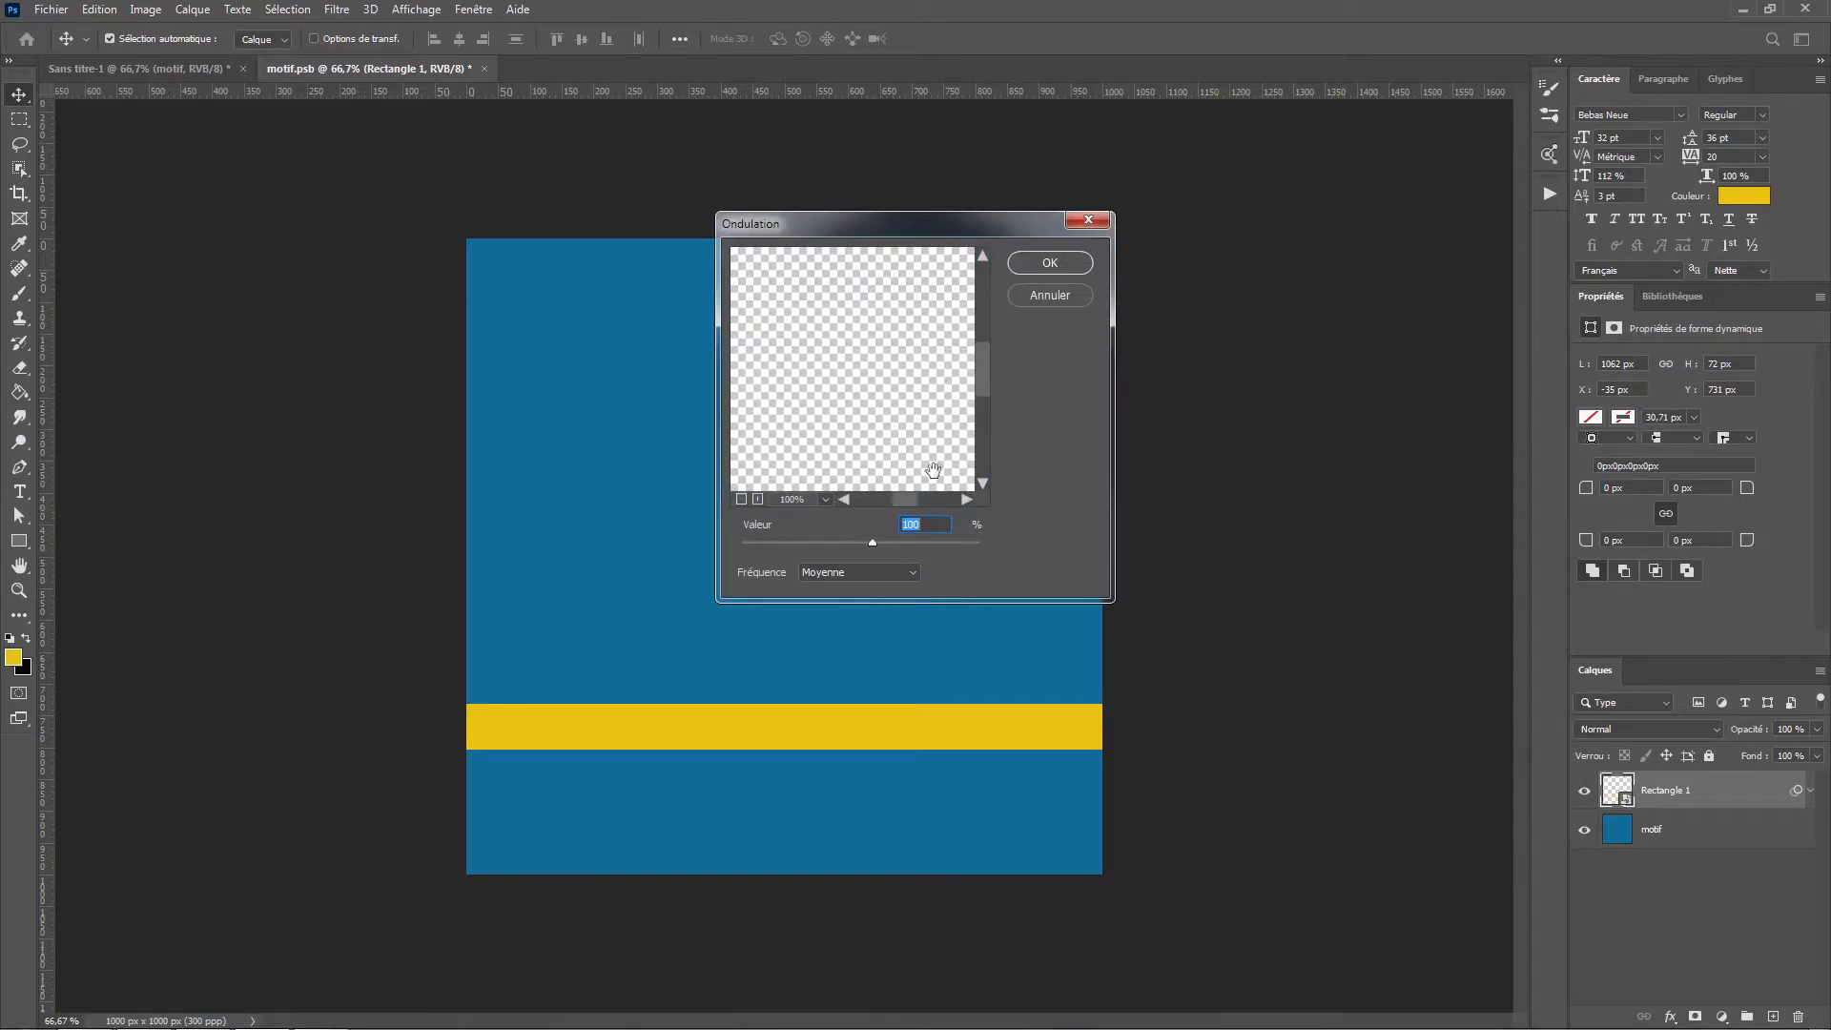
{"action": "left_click", "coordinate": [1037, 295]}
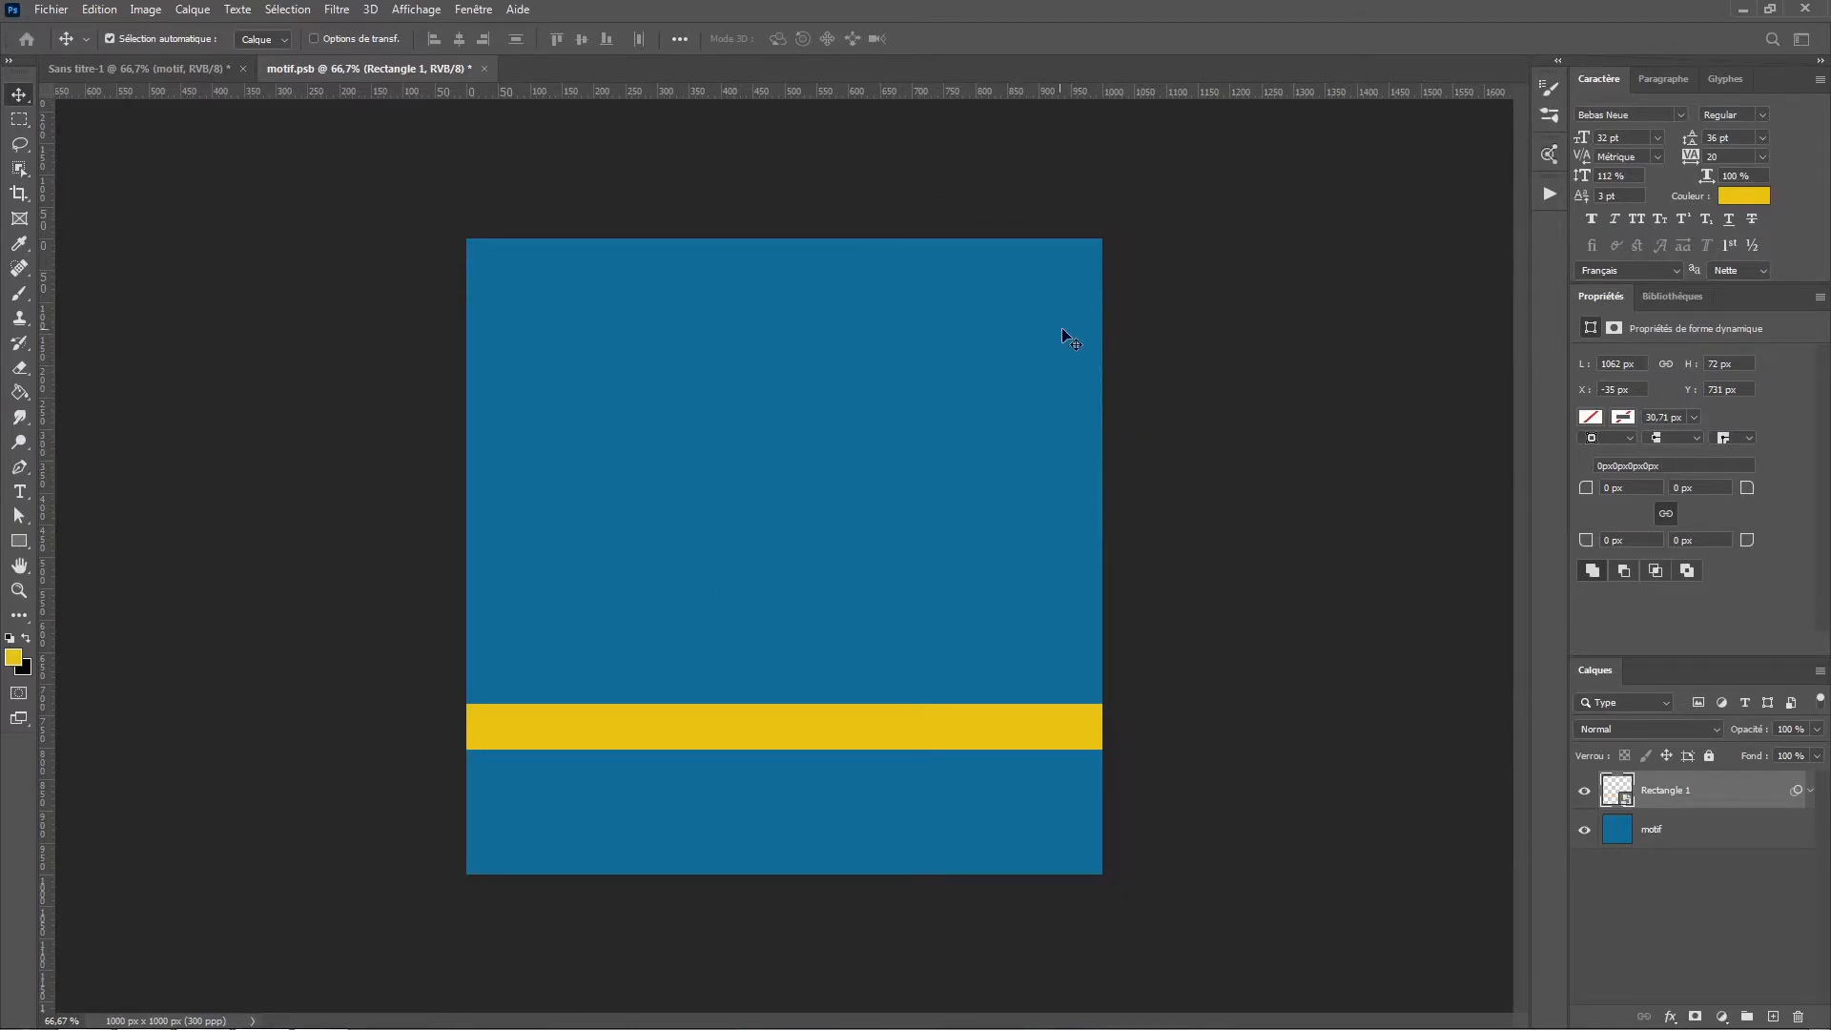
Start the Wave (Onde) filter on the yellow stripe as a smart object and set its wavelength to minimum 90 and maximum 110.
{"action": "left_click", "coordinate": [342, 12]}
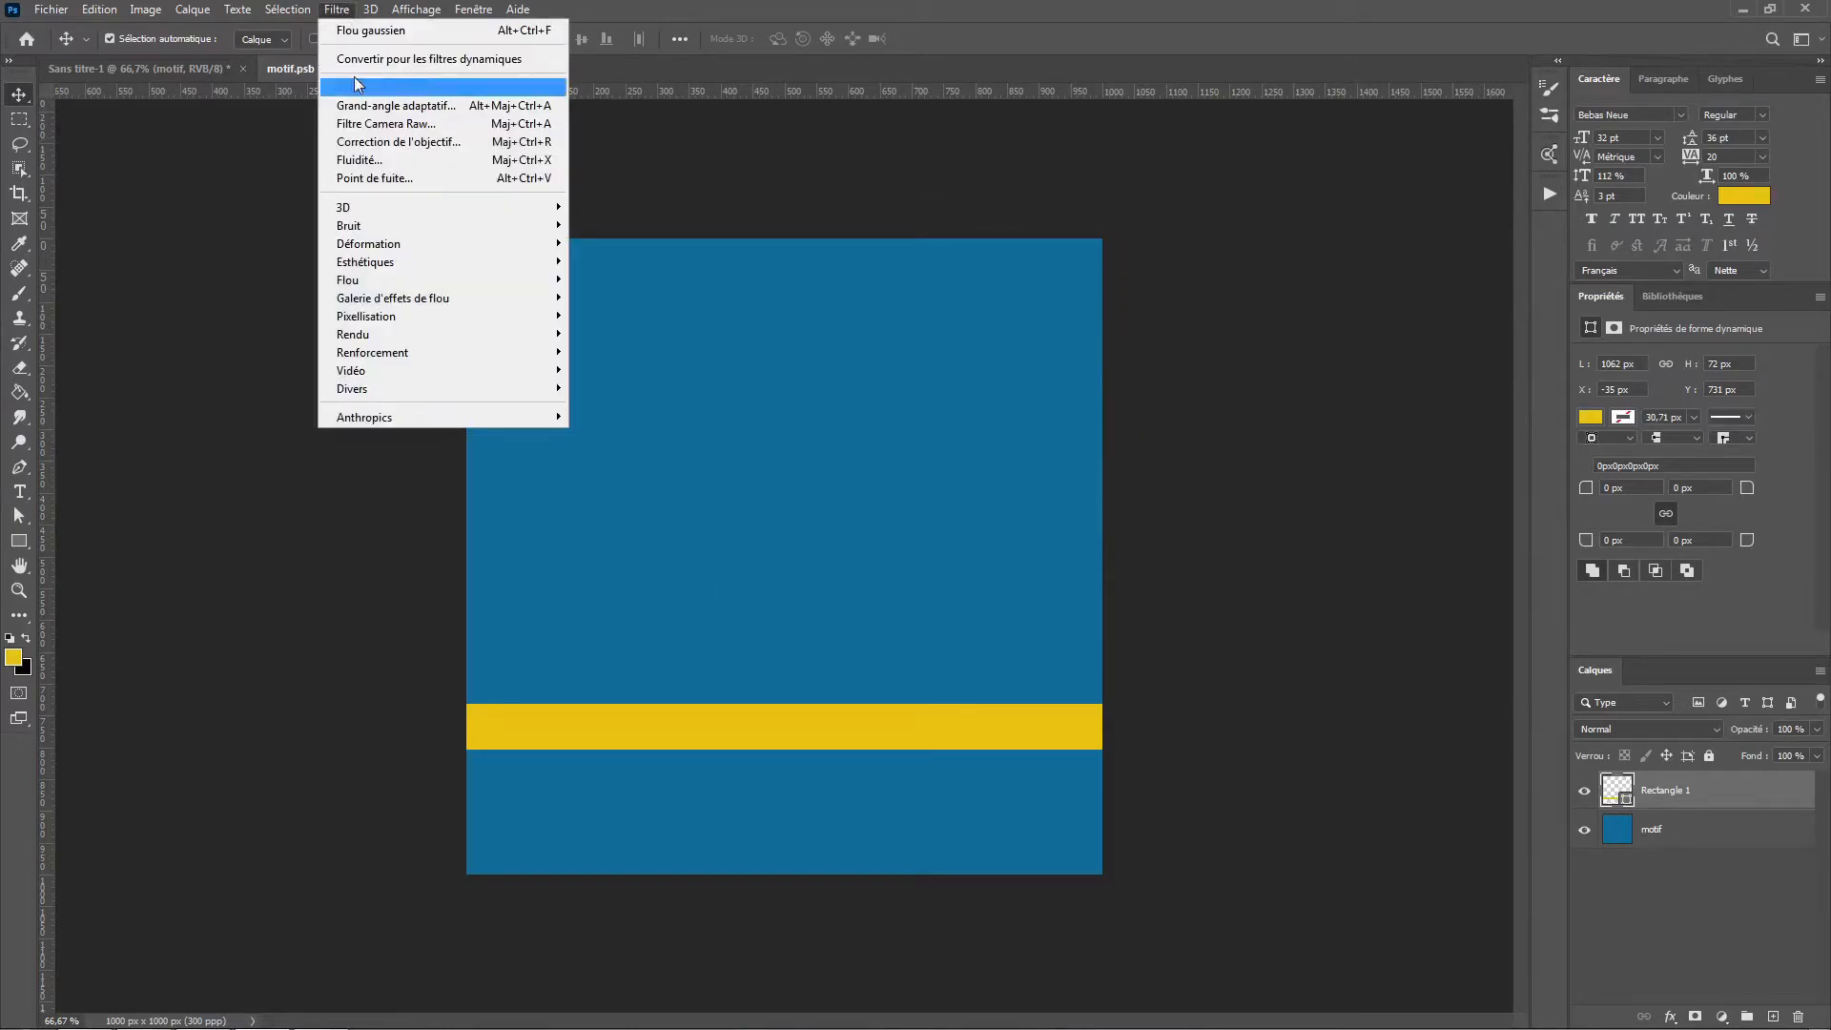
{"action": "mouse_move", "coordinate": [389, 248]}
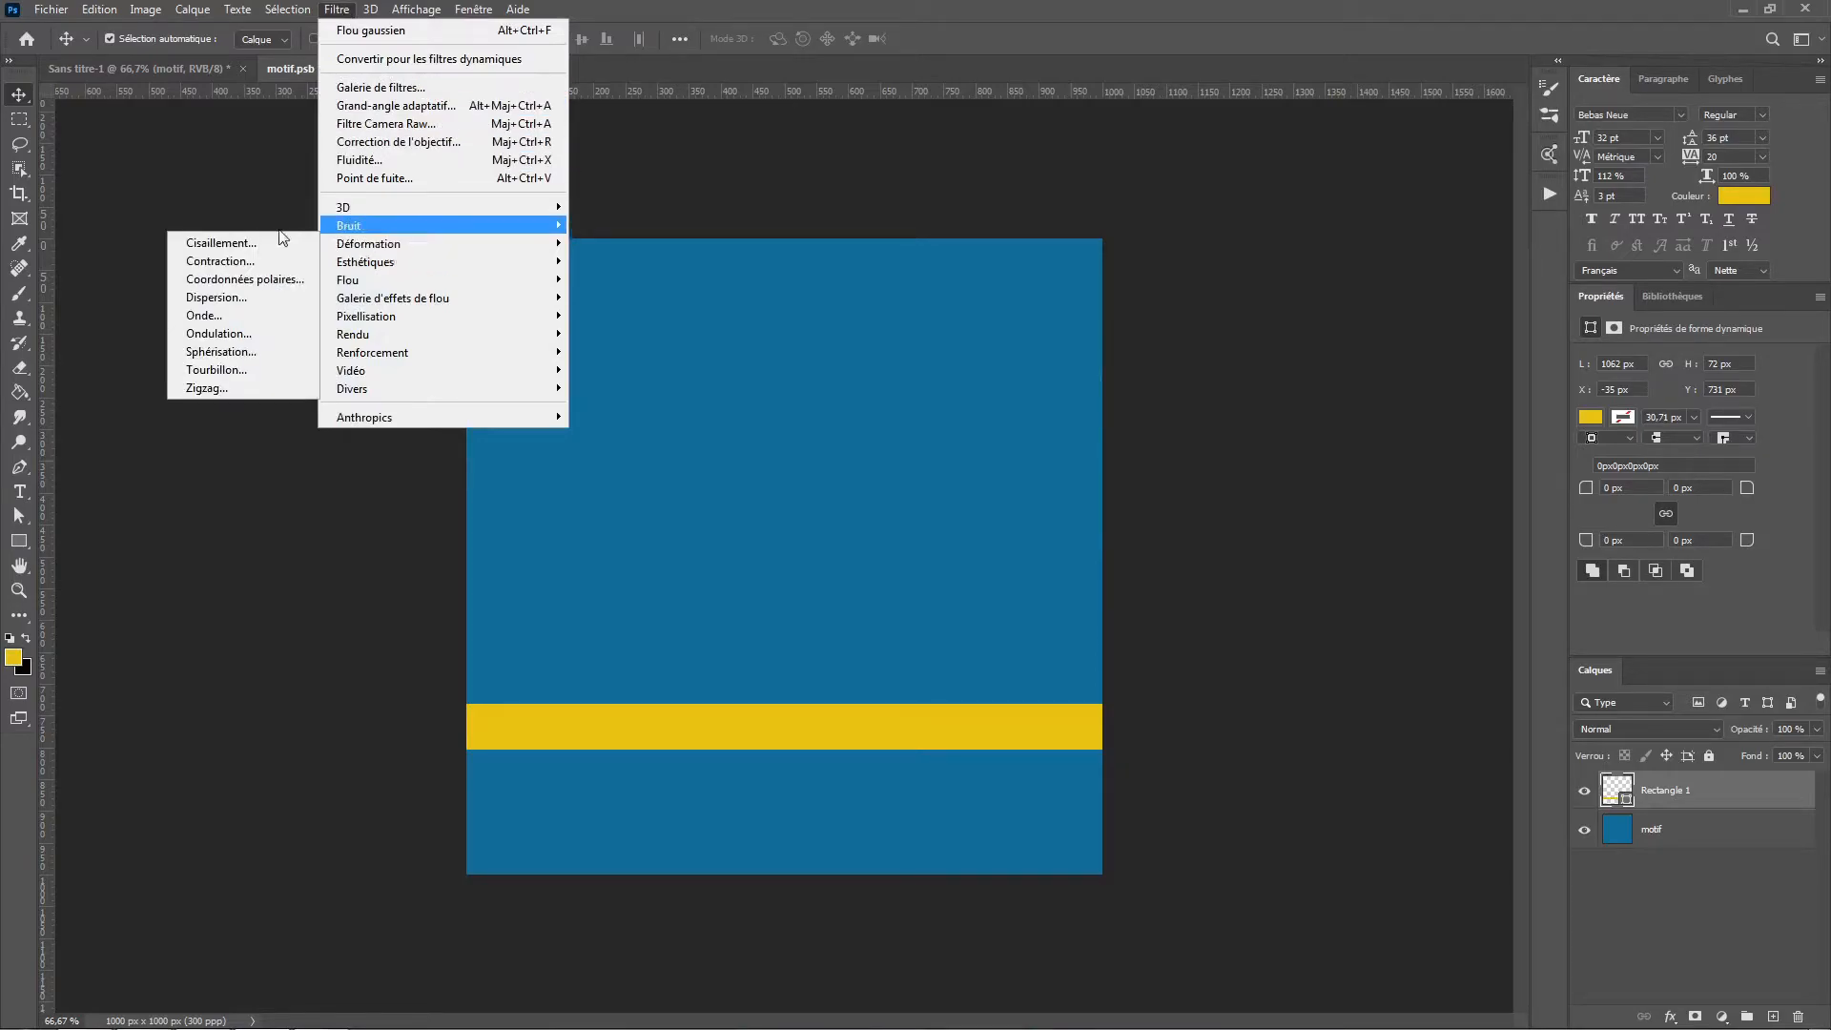
{"action": "left_click", "coordinate": [245, 299]}
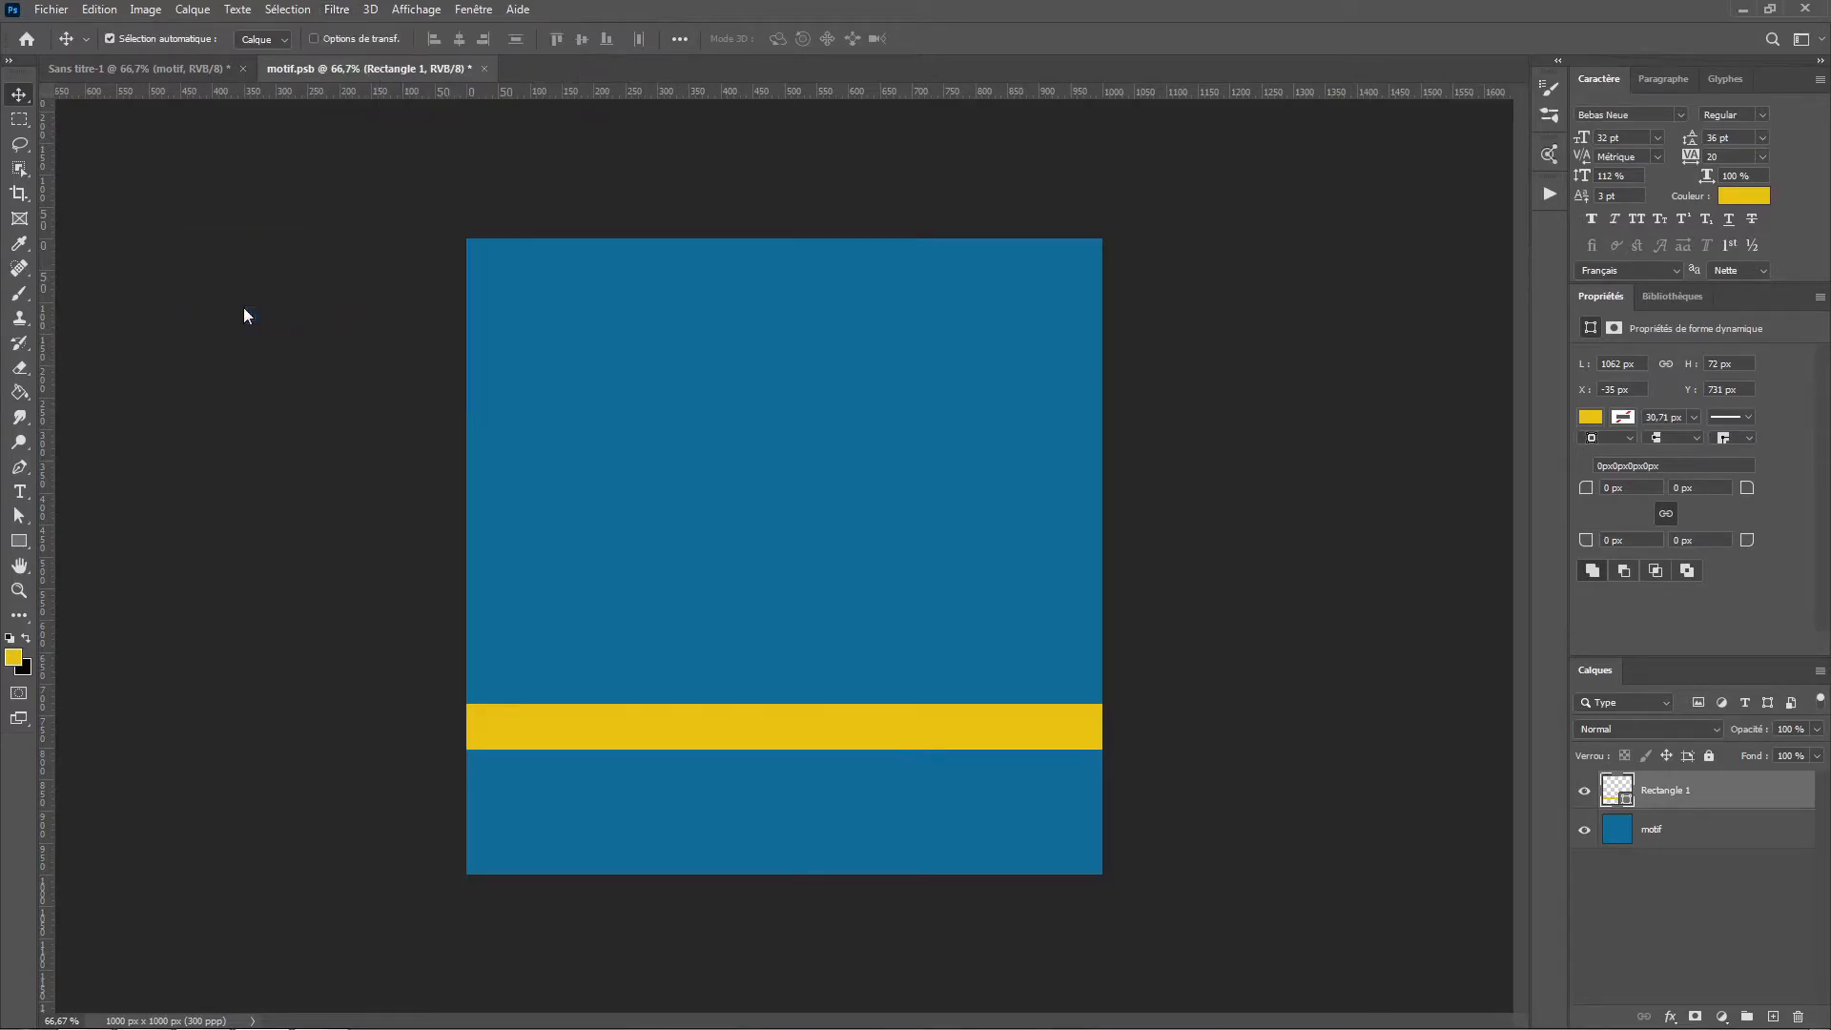
{"action": "left_click", "coordinate": [907, 396]}
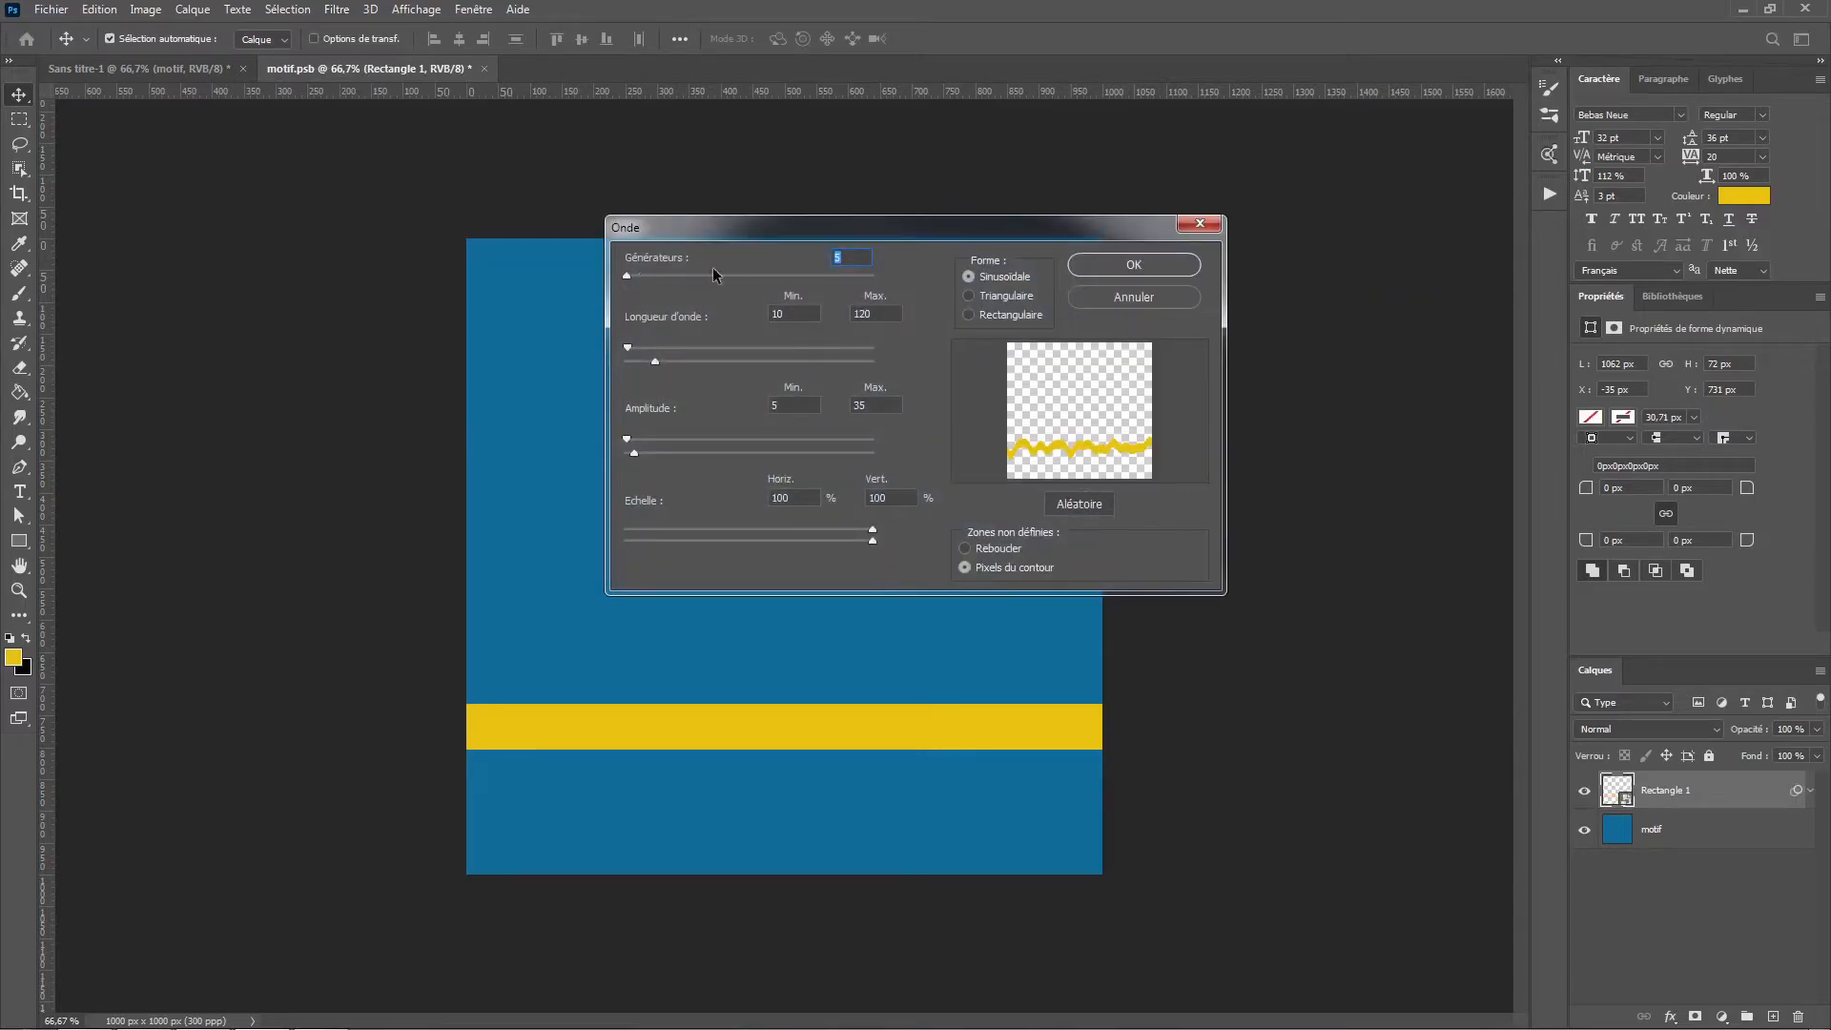
{"action": "double_click", "coordinate": [789, 314]}
{"action": "left_click", "coordinate": [878, 313]}
{"action": "type", "text": "11"}
{"action": "left_click_drag", "start_coordinate": [626, 347], "coordinate": [647, 354]}
Set the wavelength to minimum 80 and maximum 87, lower the maximum amplitude, and apply the Wave filter to the stripe.
{"action": "left_click", "coordinate": [806, 310]}
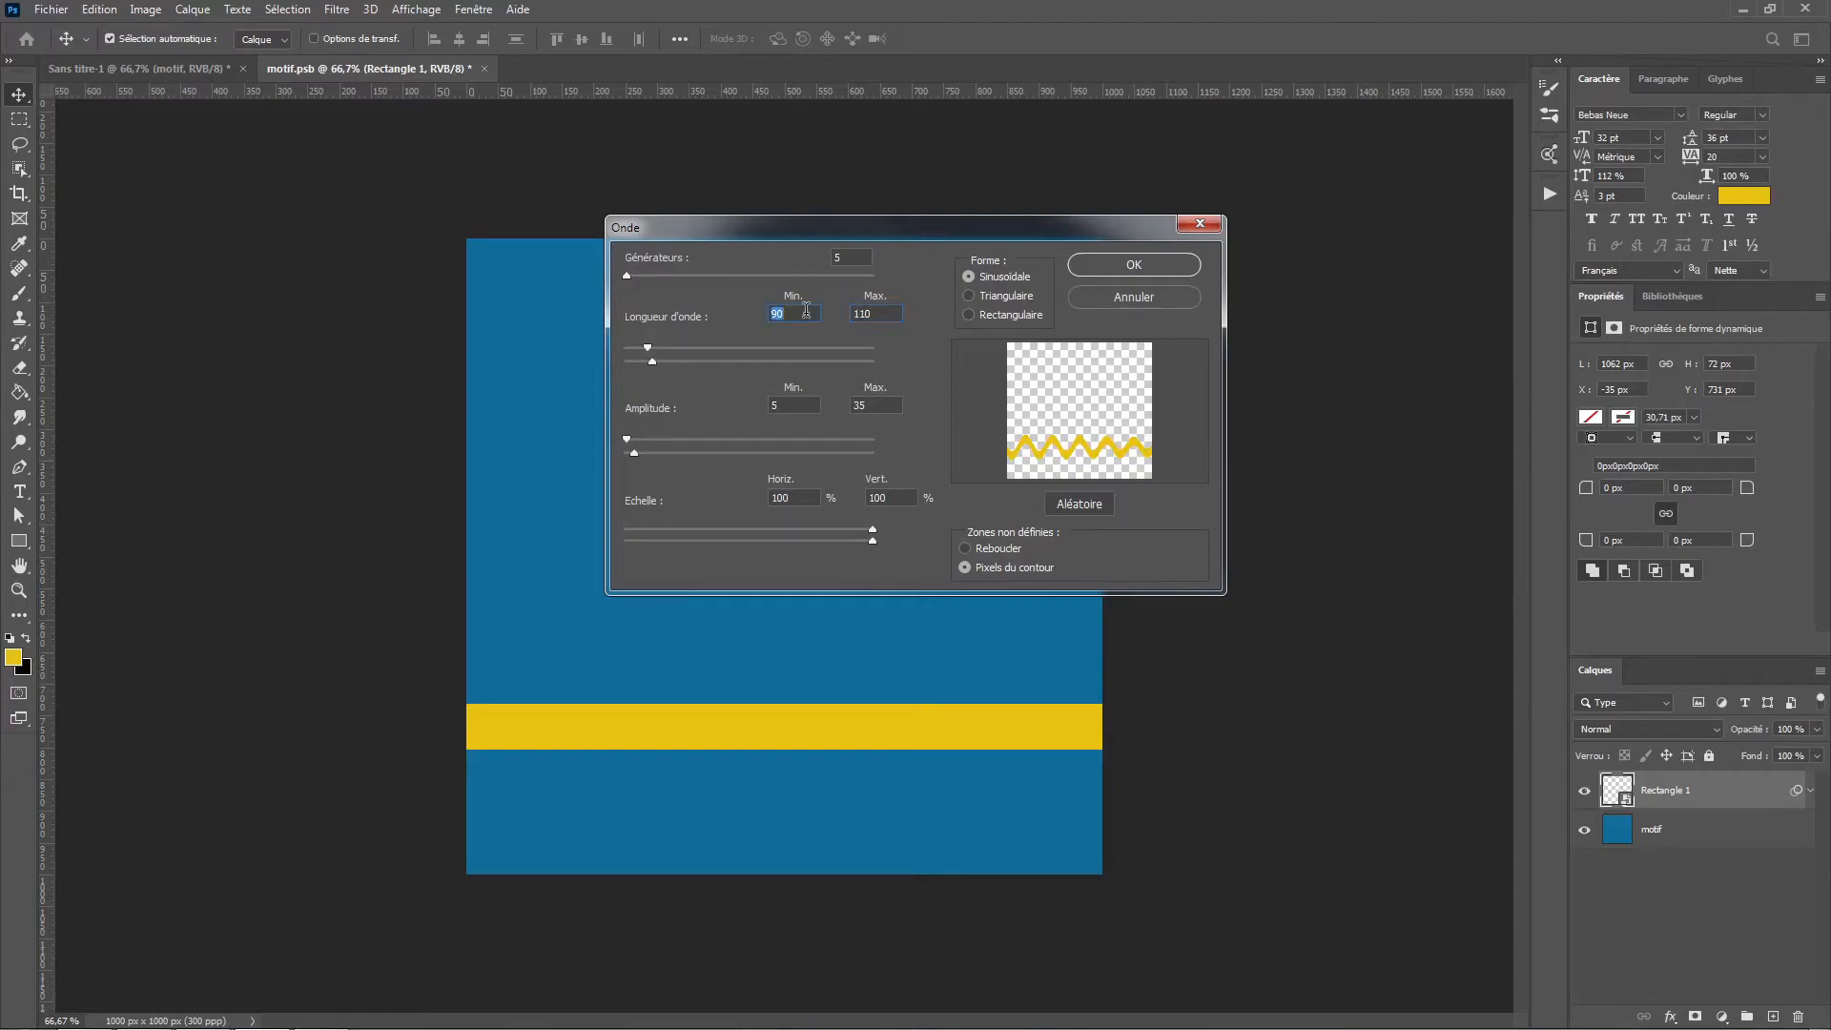
{"action": "double_click", "coordinate": [884, 307]}
{"action": "type", "text": "87"}
{"action": "left_click_drag", "start_coordinate": [650, 360], "coordinate": [645, 360]}
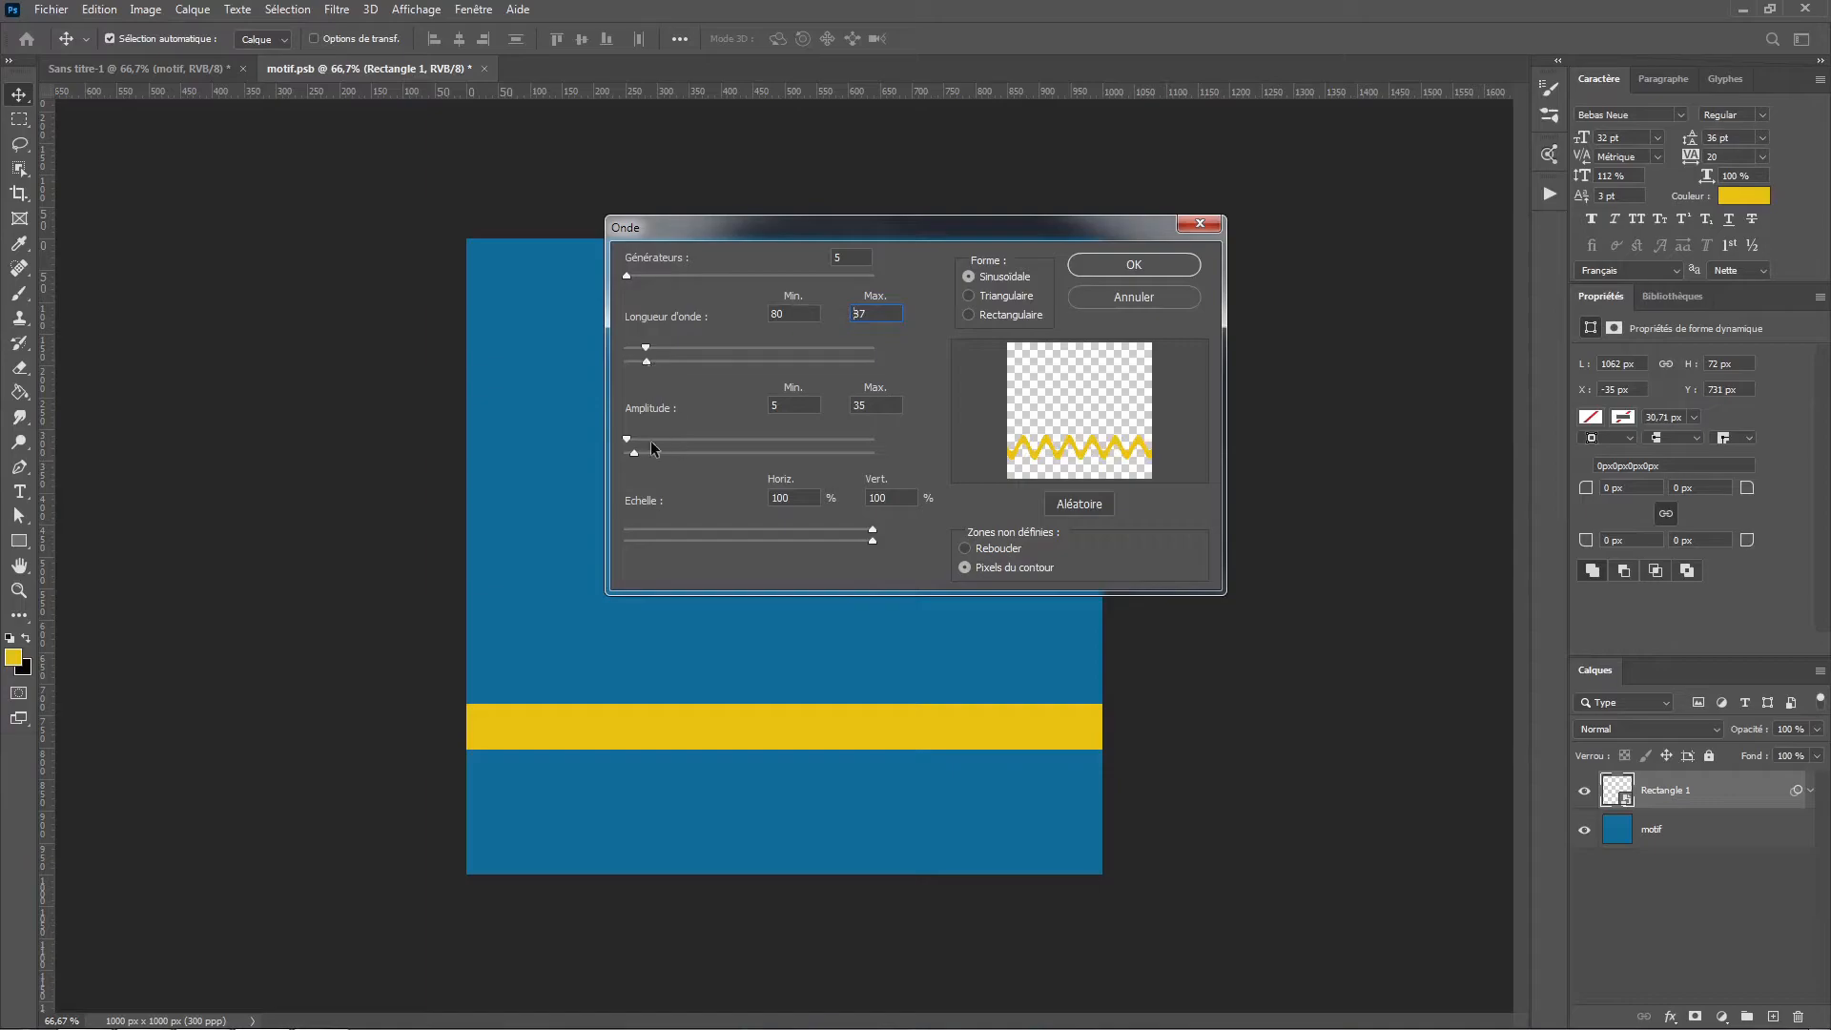
{"action": "left_click_drag", "start_coordinate": [634, 454], "coordinate": [624, 453]}
{"action": "left_click", "coordinate": [1118, 261]}
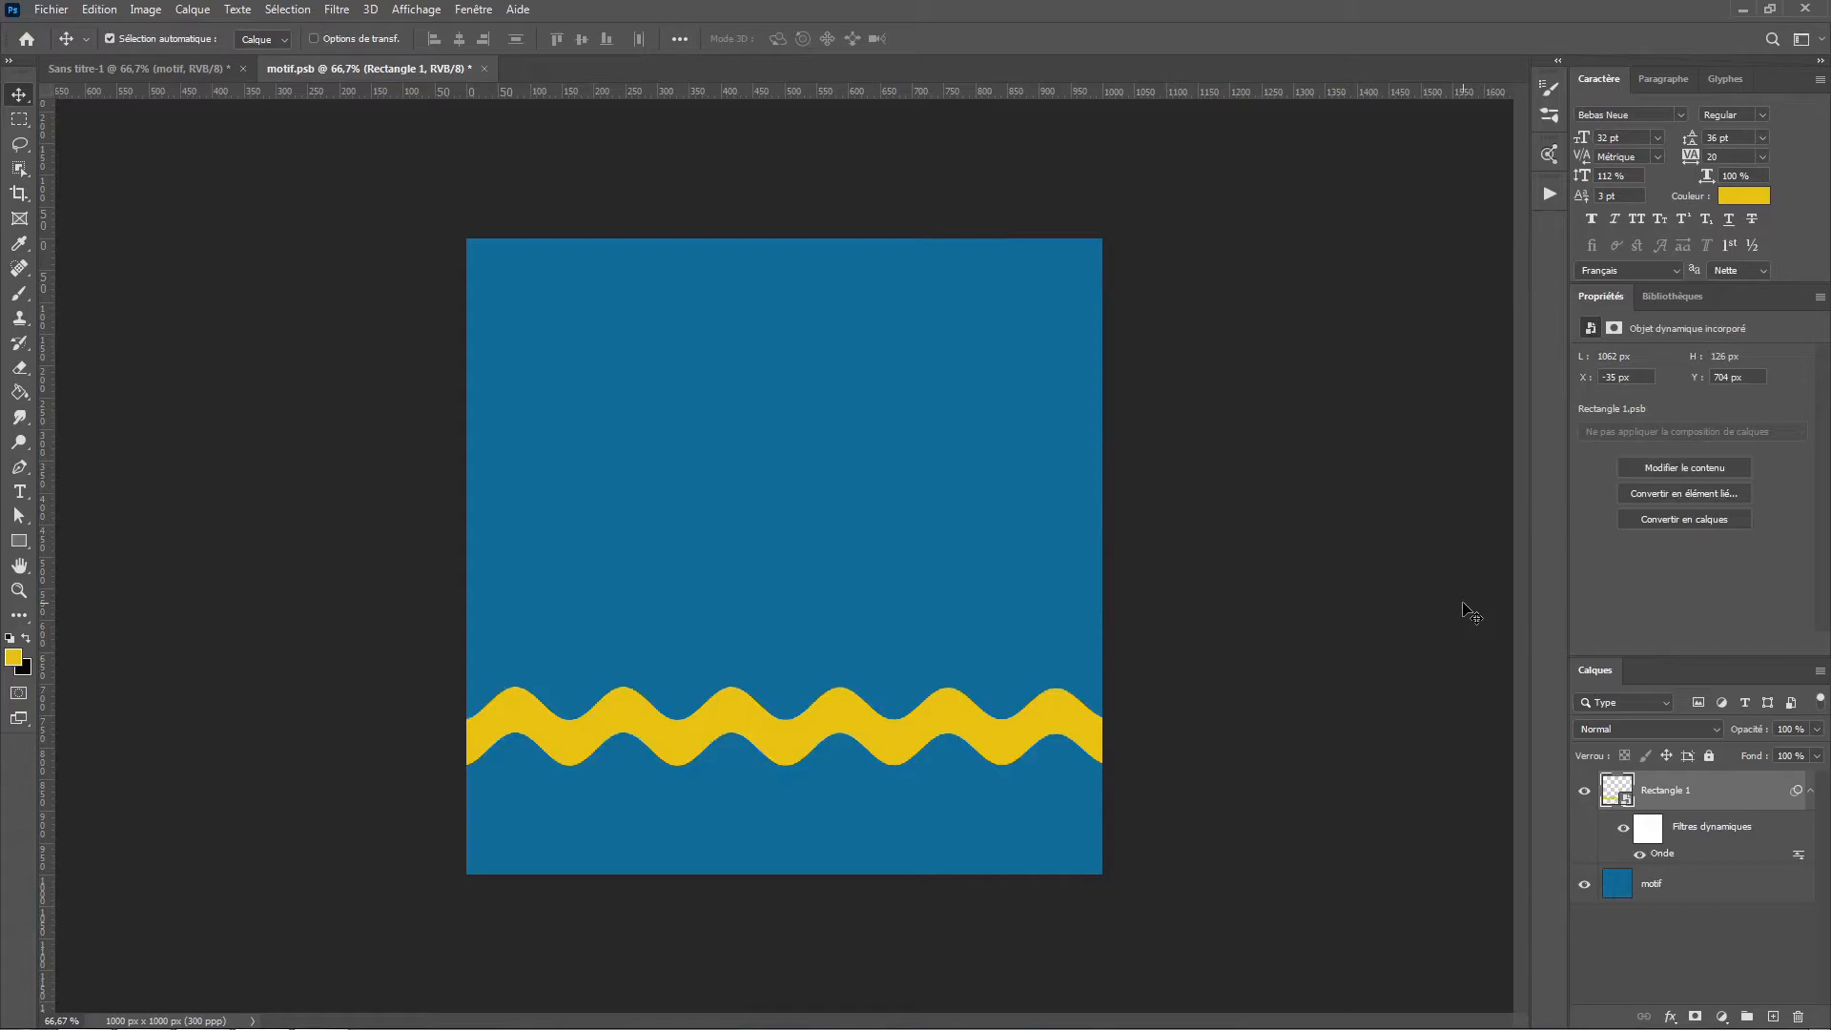
Close the Properties panel group and duplicate the wavy stripe layer three times.
{"action": "left_click", "coordinate": [1820, 296]}
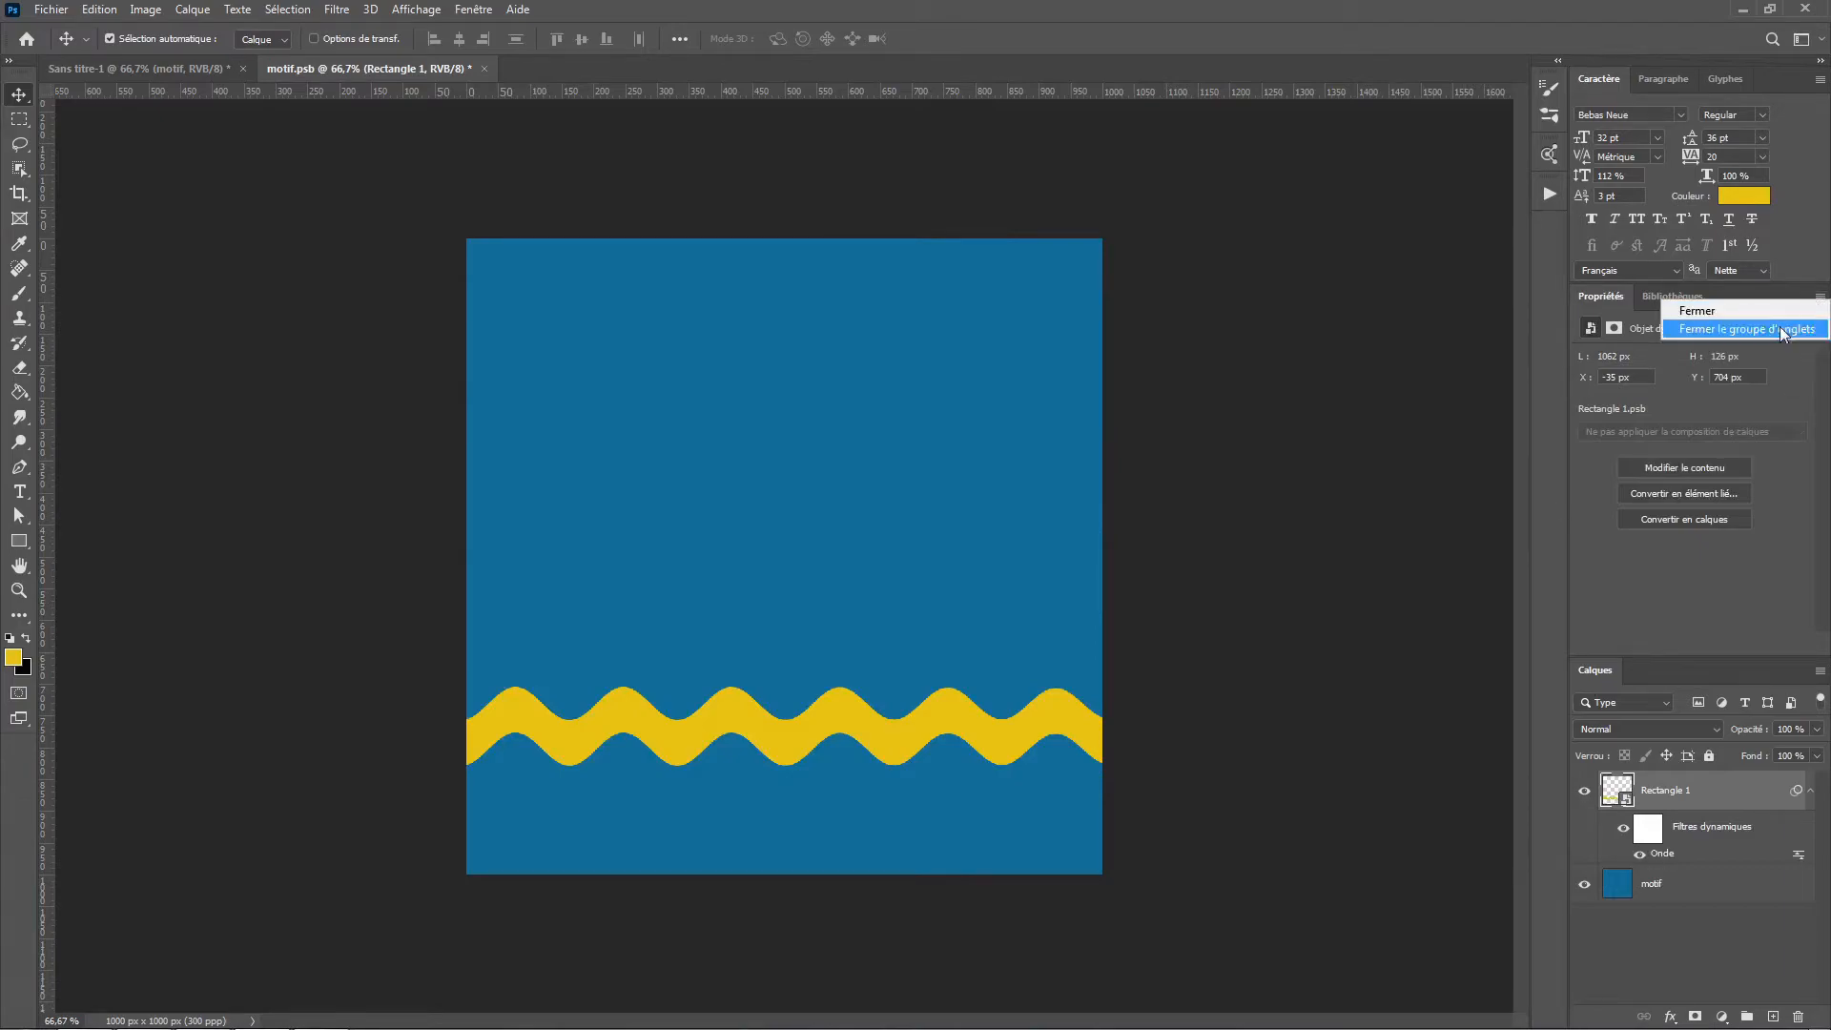
{"action": "left_click", "coordinate": [1781, 333]}
{"action": "key", "text": "ctrl+j"}
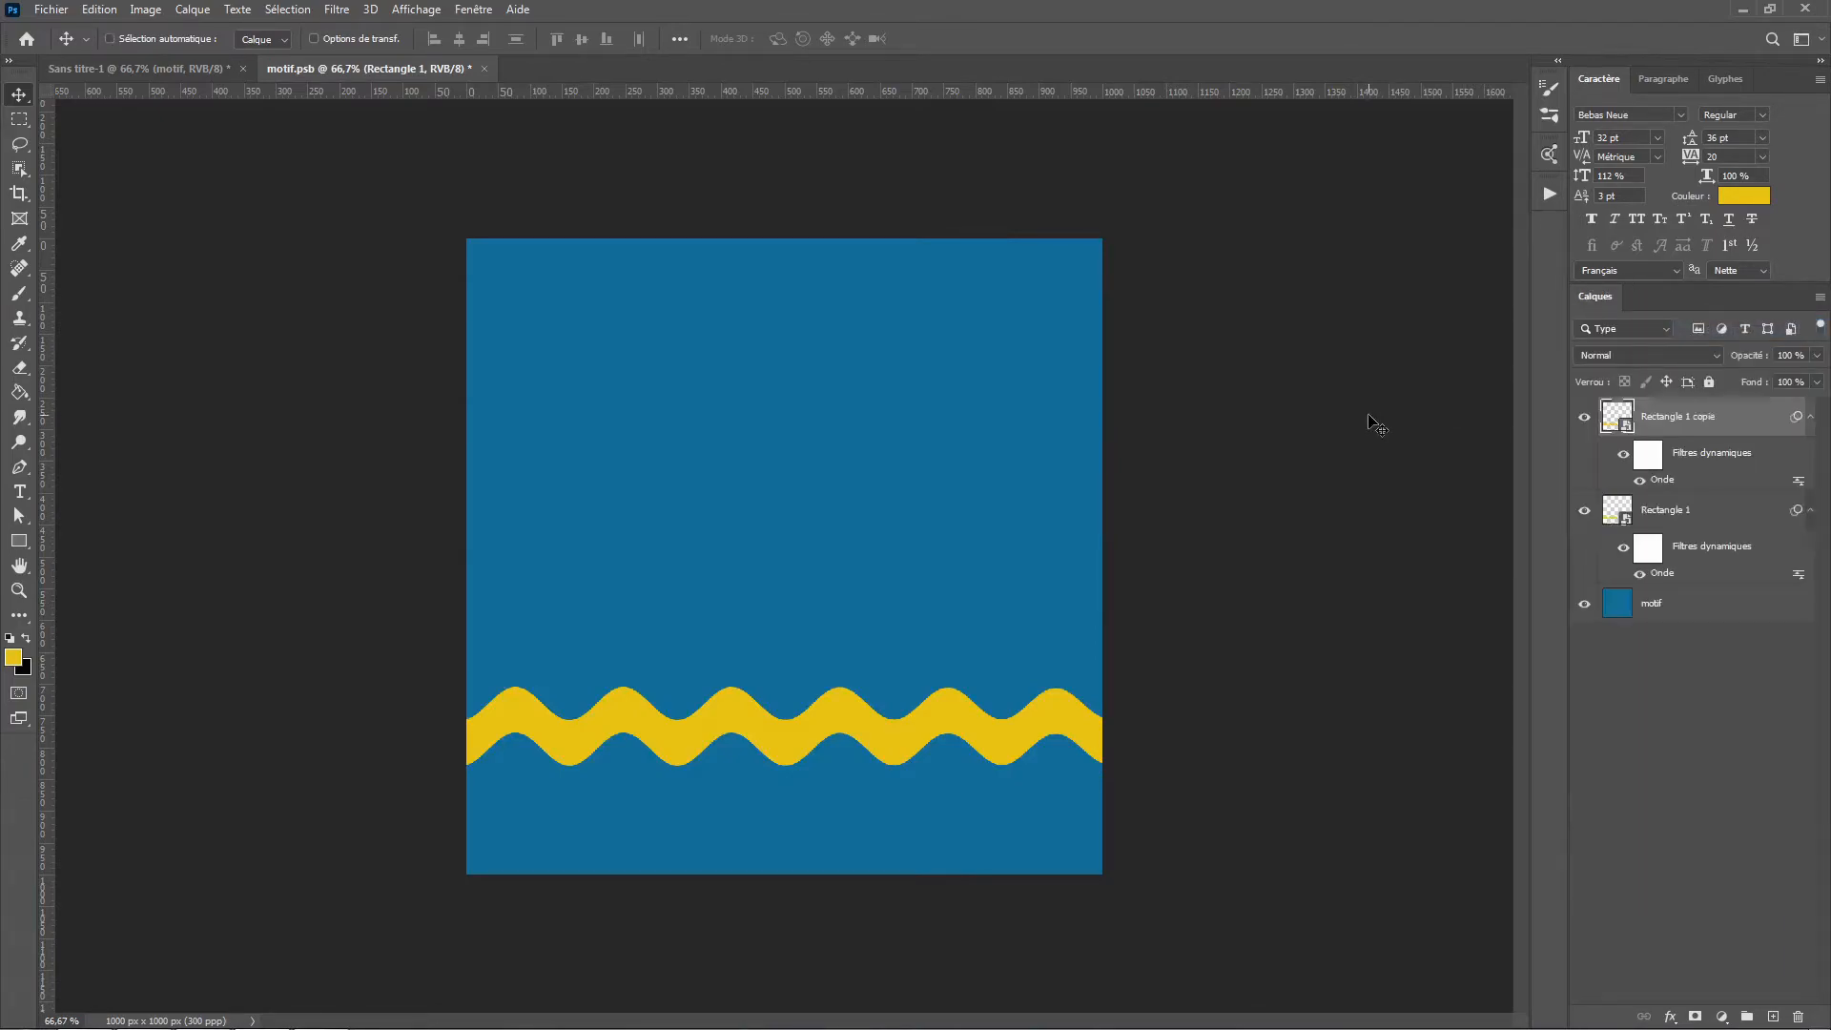
{"action": "key", "text": "ctrl+j"}
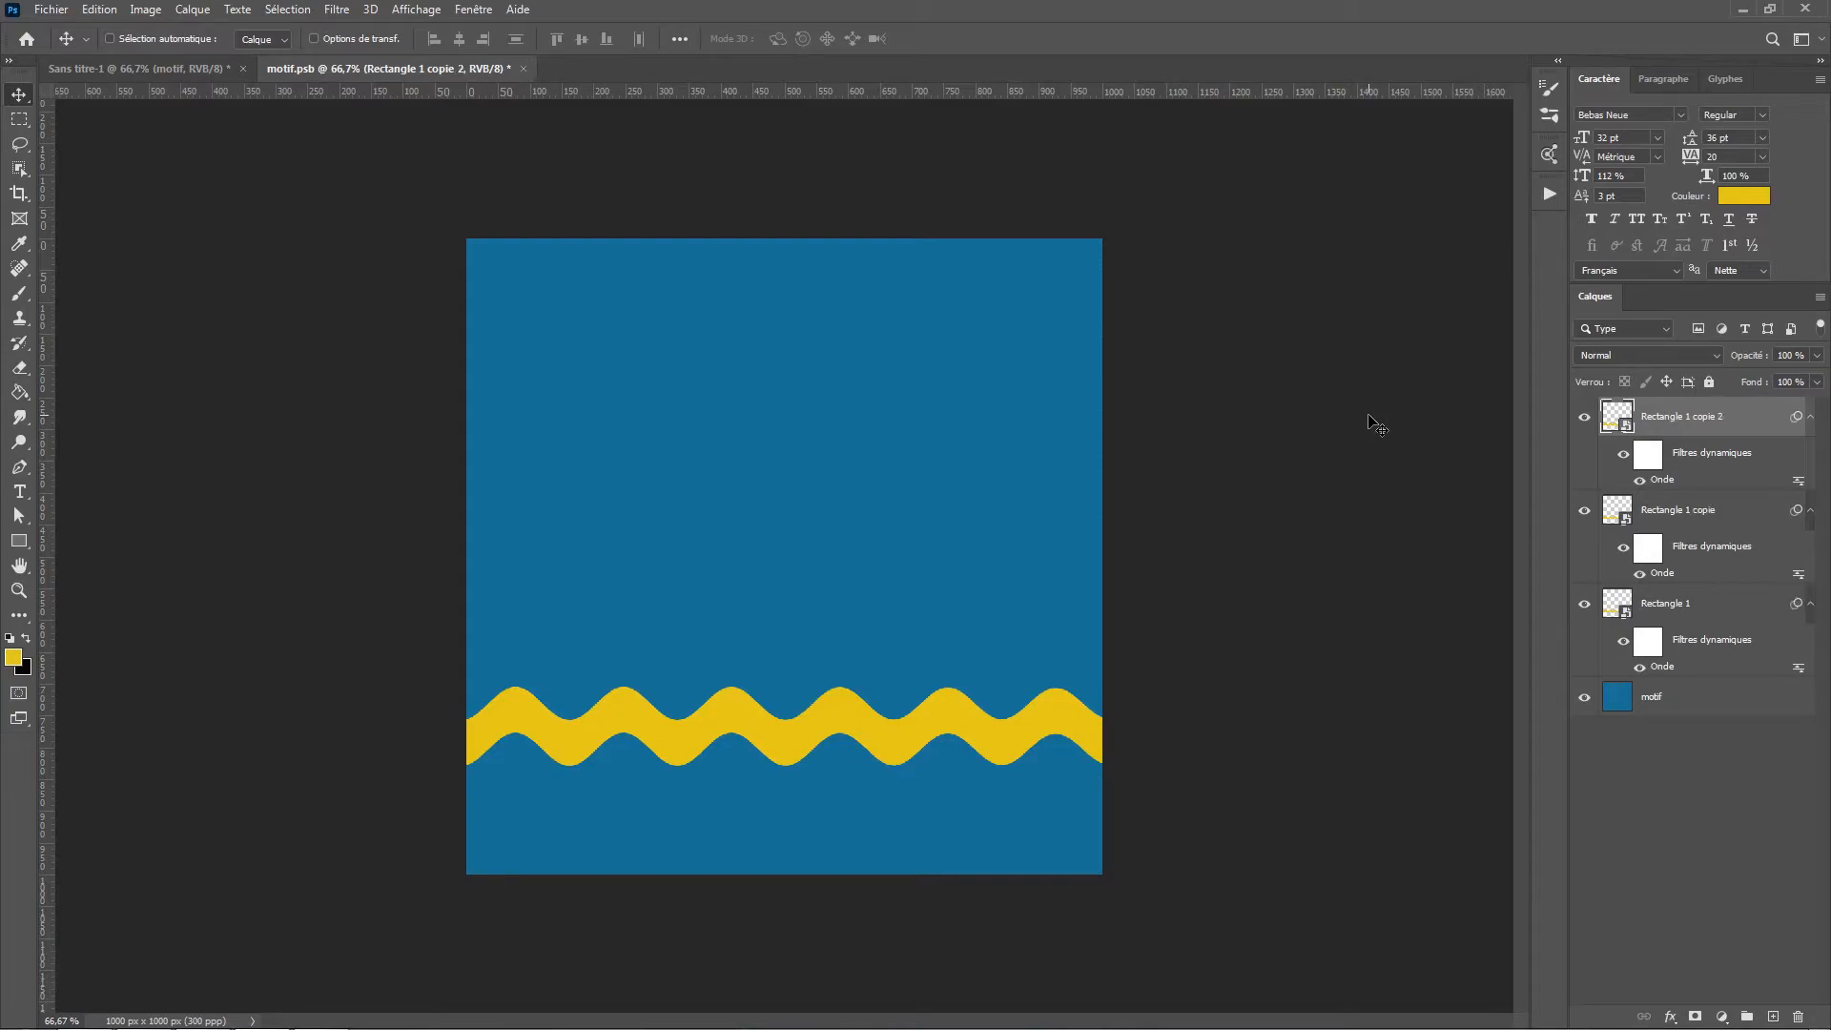
{"action": "key", "text": "ctrl+j"}
Move the three stripe copies up to form separate rows in the upper half of the canvas.
{"action": "left_click_drag", "start_coordinate": [797, 734], "coordinate": [809, 431]}
{"action": "left_click_drag", "start_coordinate": [799, 685], "coordinate": [833, 663]}
{"action": "key", "text": "ctrl+z"}
{"action": "key", "text": "ctrl+z"}
{"action": "left_click", "coordinate": [1151, 632]}
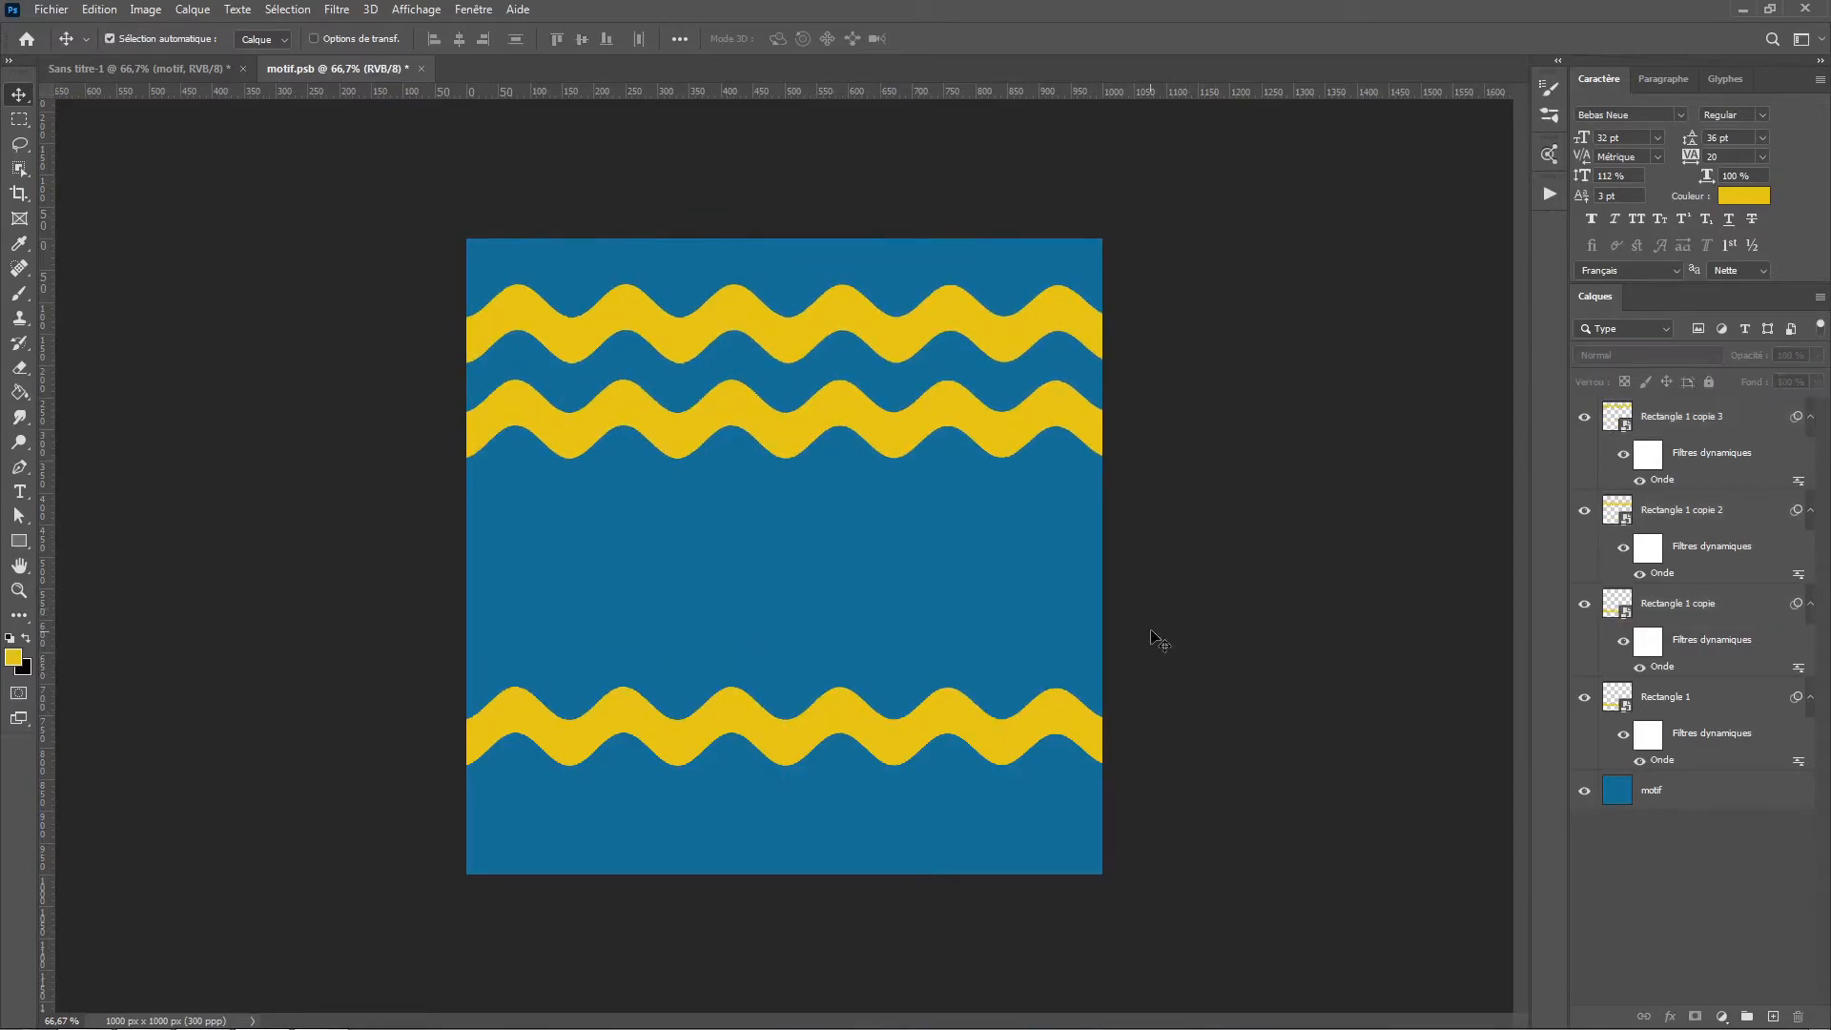
{"action": "left_click_drag", "start_coordinate": [925, 719], "coordinate": [940, 515]}
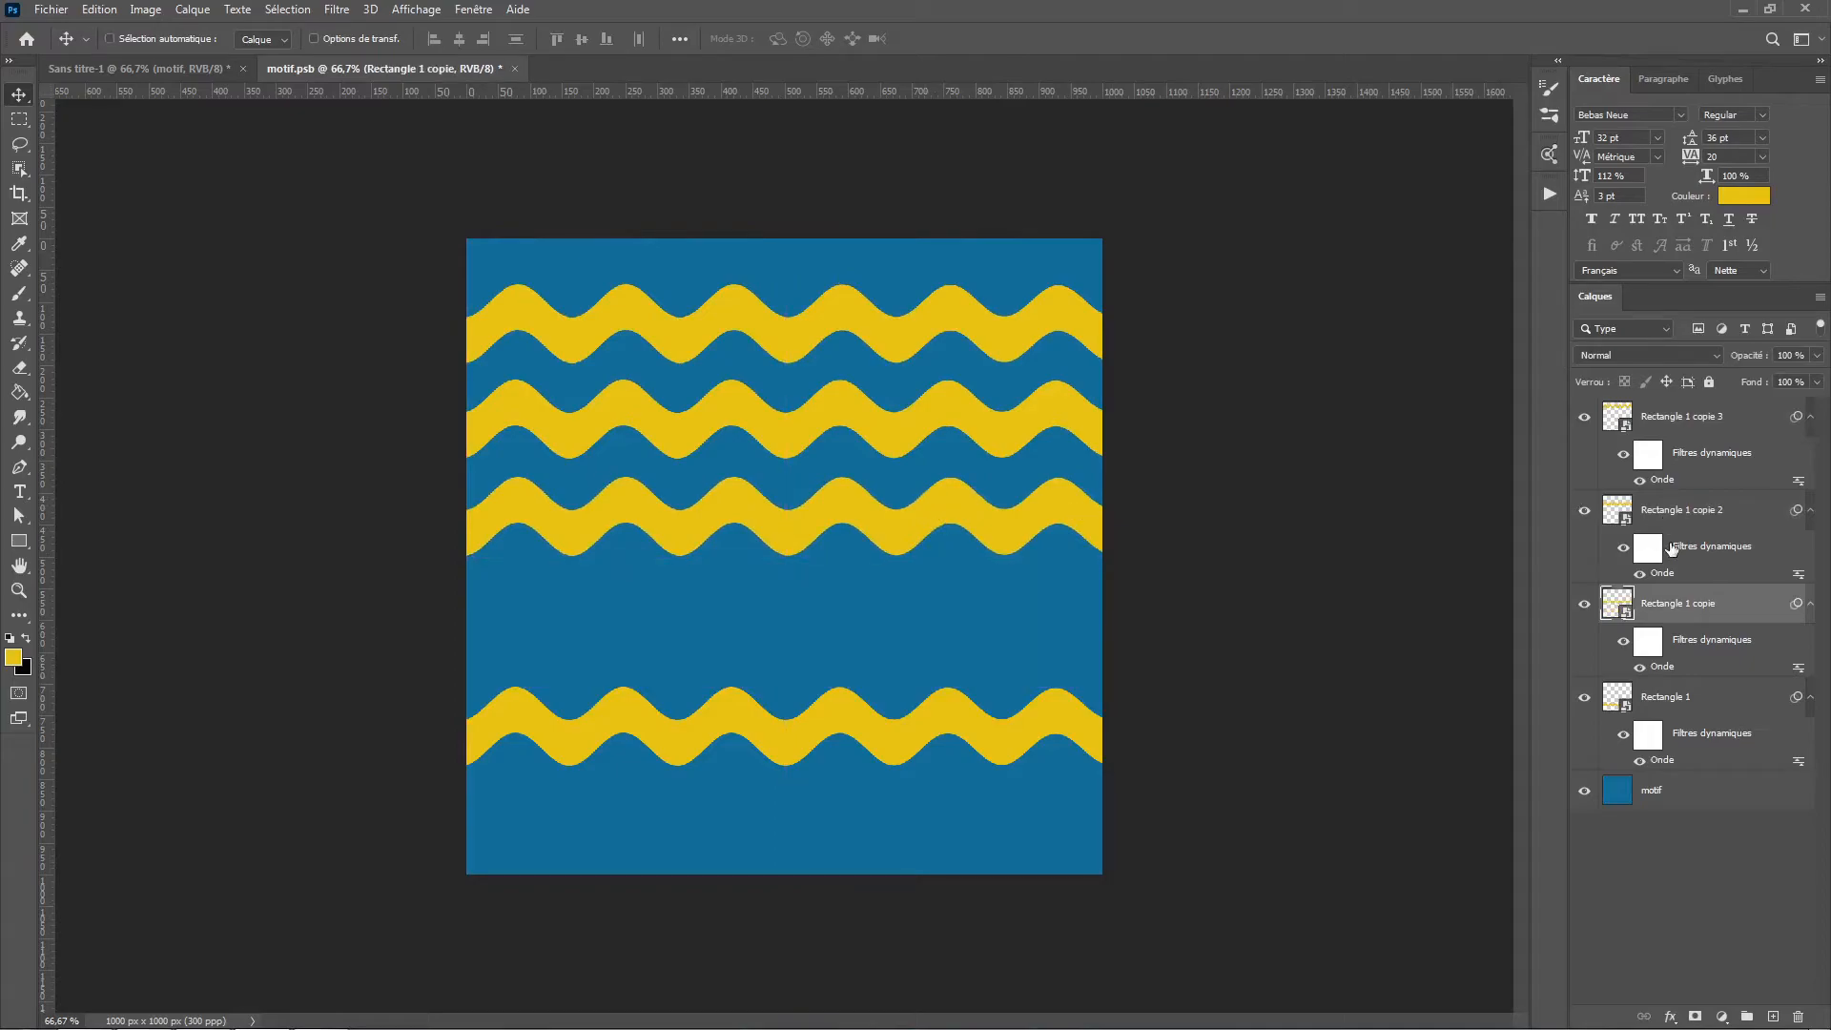
Duplicate the third stripe twice, place the copies in rows beneath it, and shift the original stripe slightly lower.
{"action": "key", "text": "ctrl+j"}
{"action": "key", "text": "ctrl+j"}
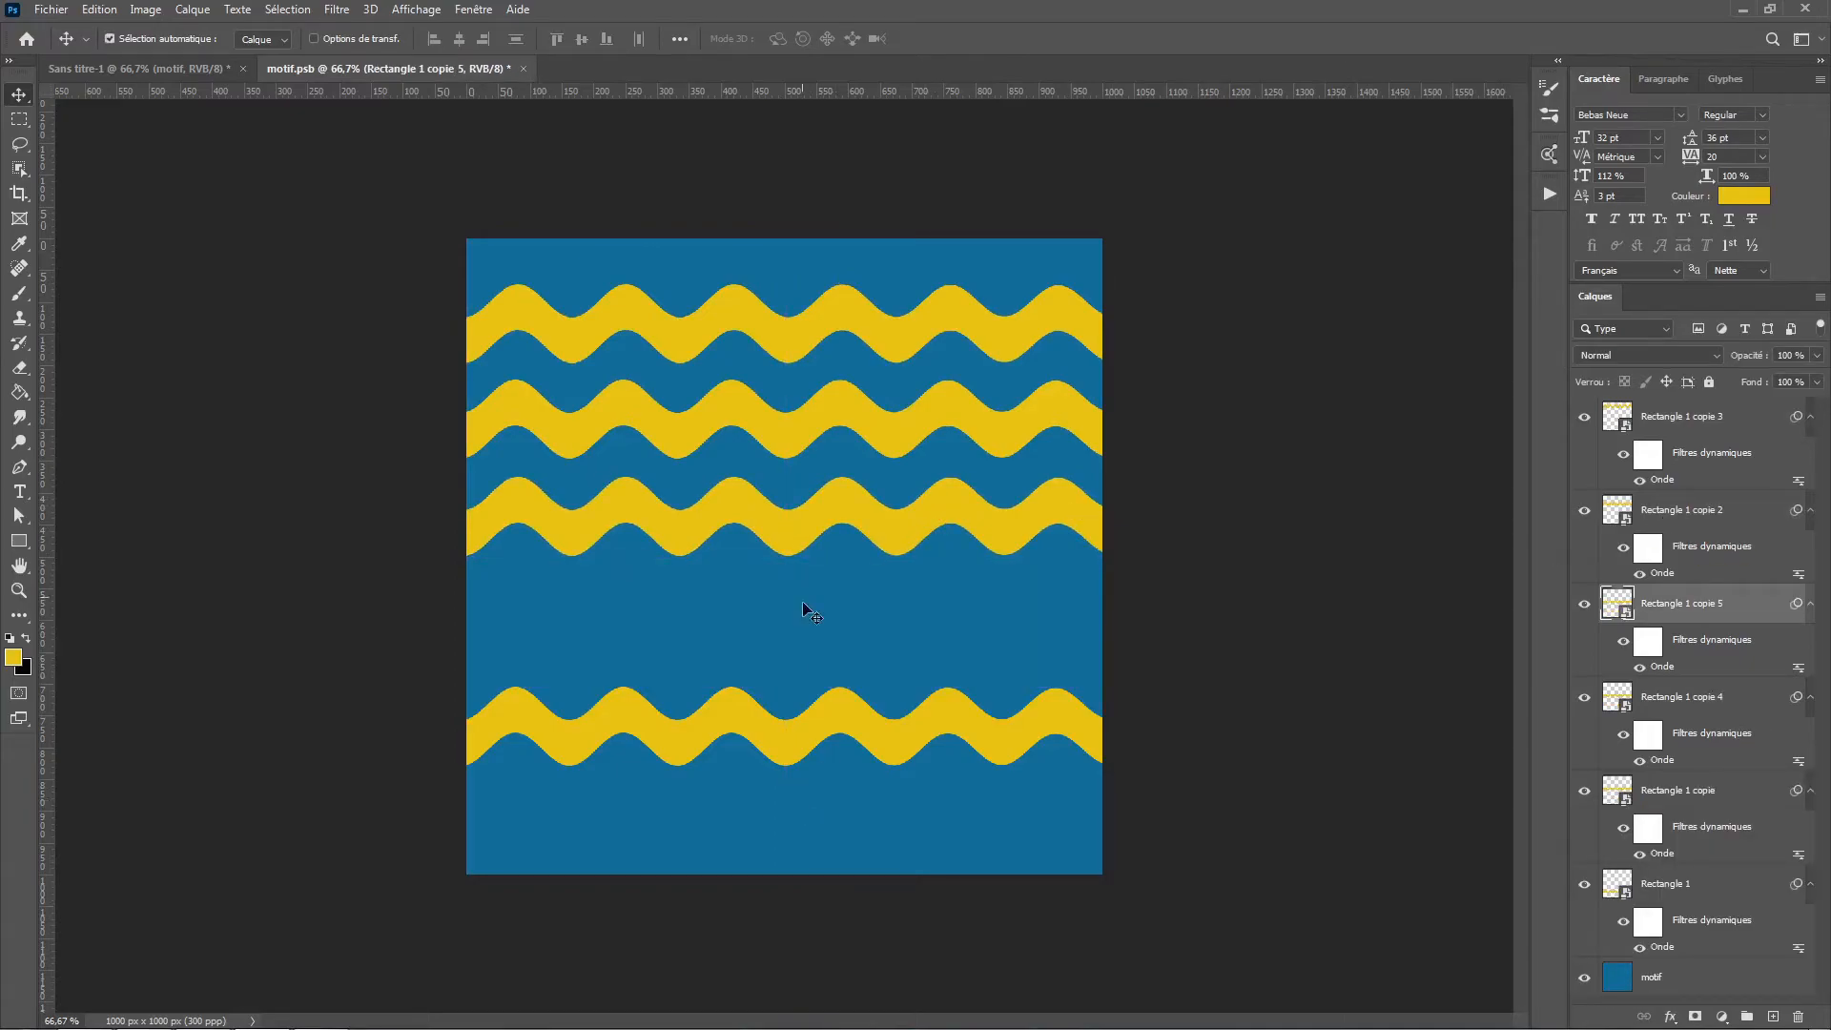
{"action": "left_click_drag", "start_coordinate": [790, 562], "coordinate": [795, 628]}
{"action": "left_click_drag", "start_coordinate": [789, 728], "coordinate": [795, 791]}
{"action": "mouse_move", "coordinate": [795, 628]}
{"action": "left_mouse_down"}
{"action": "mouse_move", "coordinate": [791, 642]}
{"action": "mouse_move", "coordinate": [793, 595]}
{"action": "mouse_move", "coordinate": [796, 625]}
{"action": "left_mouse_up"}
Select all six wavy stripe layers, from Rectangle 1 to Rectangle 1 copie 3, and distribute them evenly in the vertical direction.
{"action": "left_click", "coordinate": [1741, 887]}
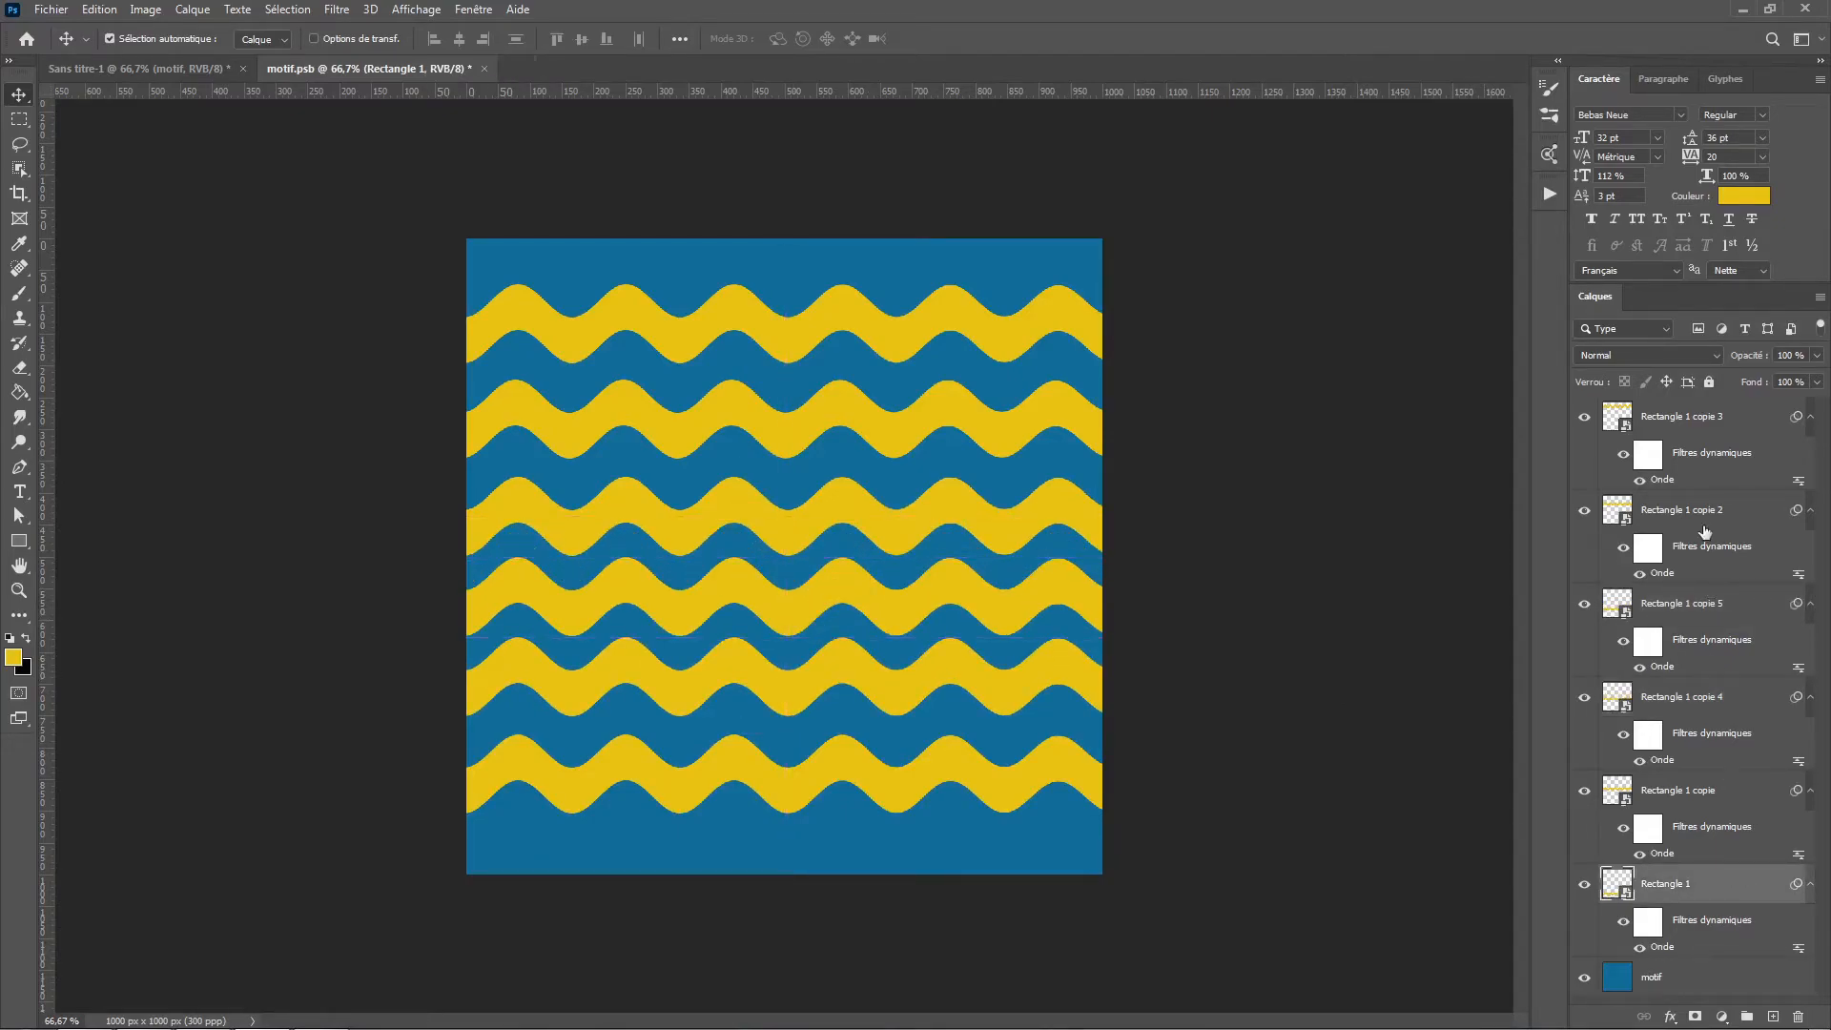
{"action": "left_click", "coordinate": [1679, 418], "text": "shift"}
{"action": "key", "text": "ctrl"}
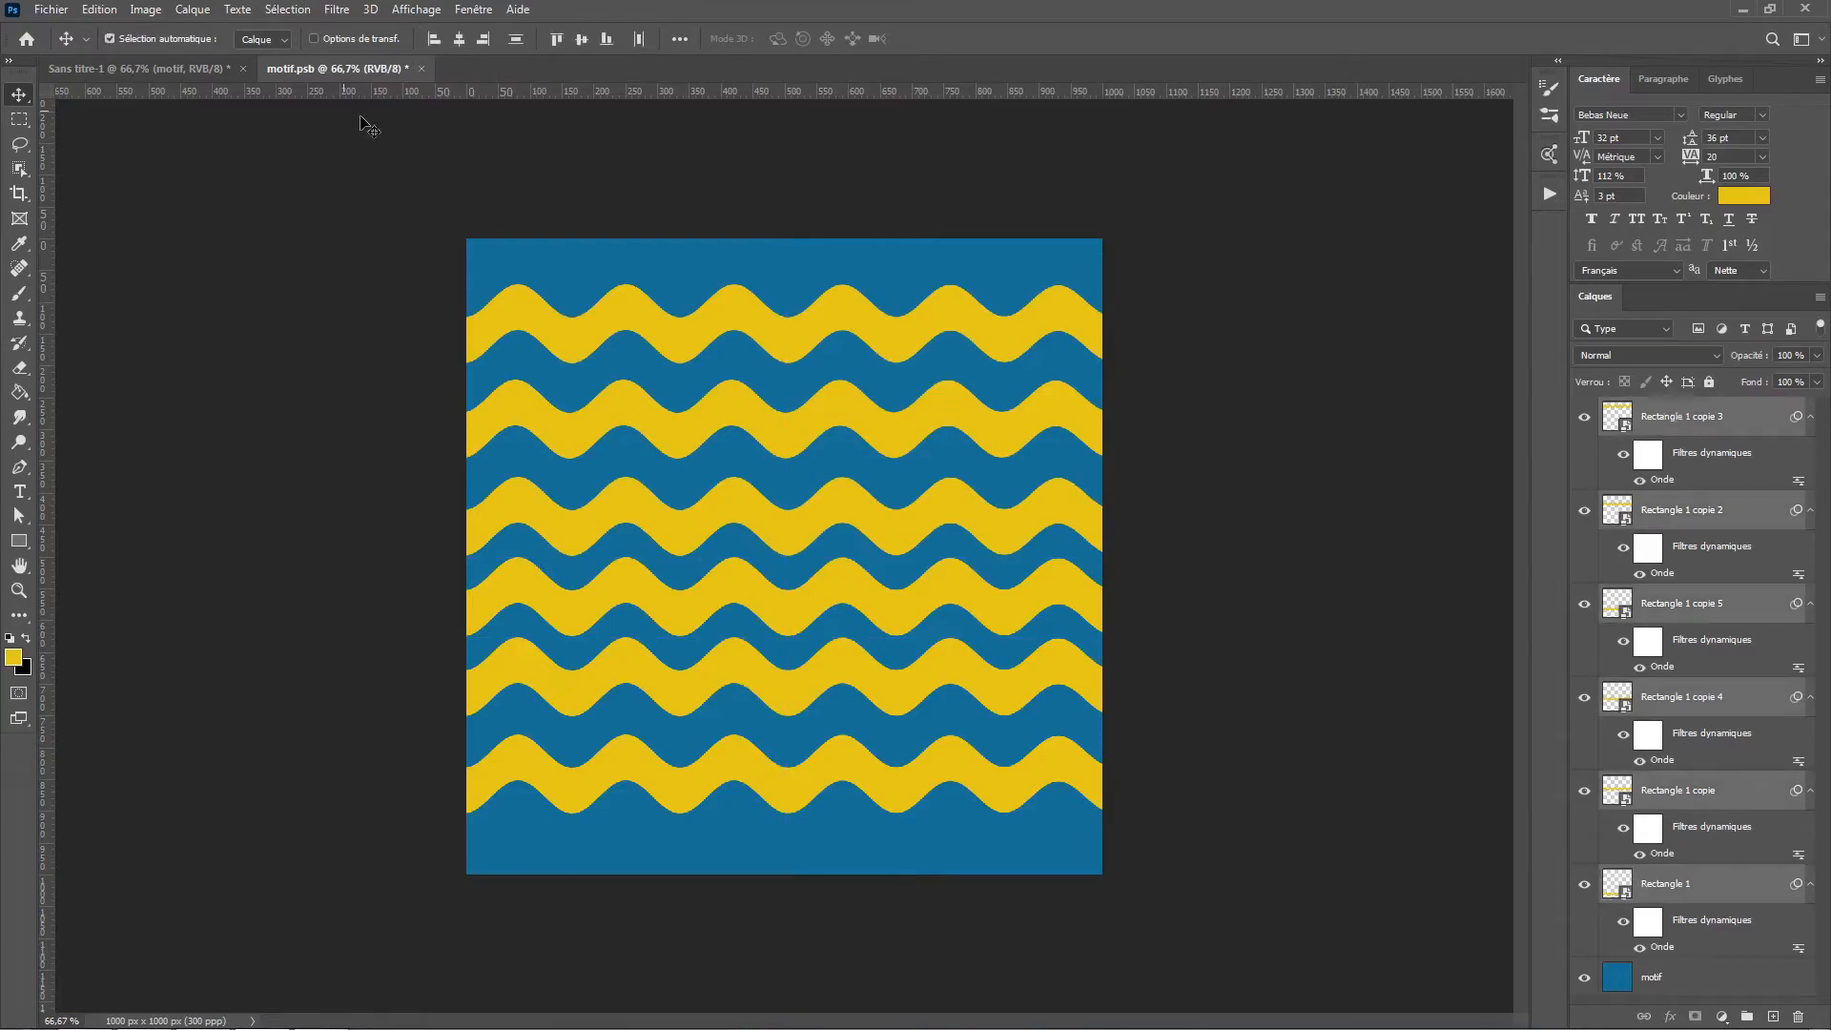
{"action": "left_click", "coordinate": [516, 39]}
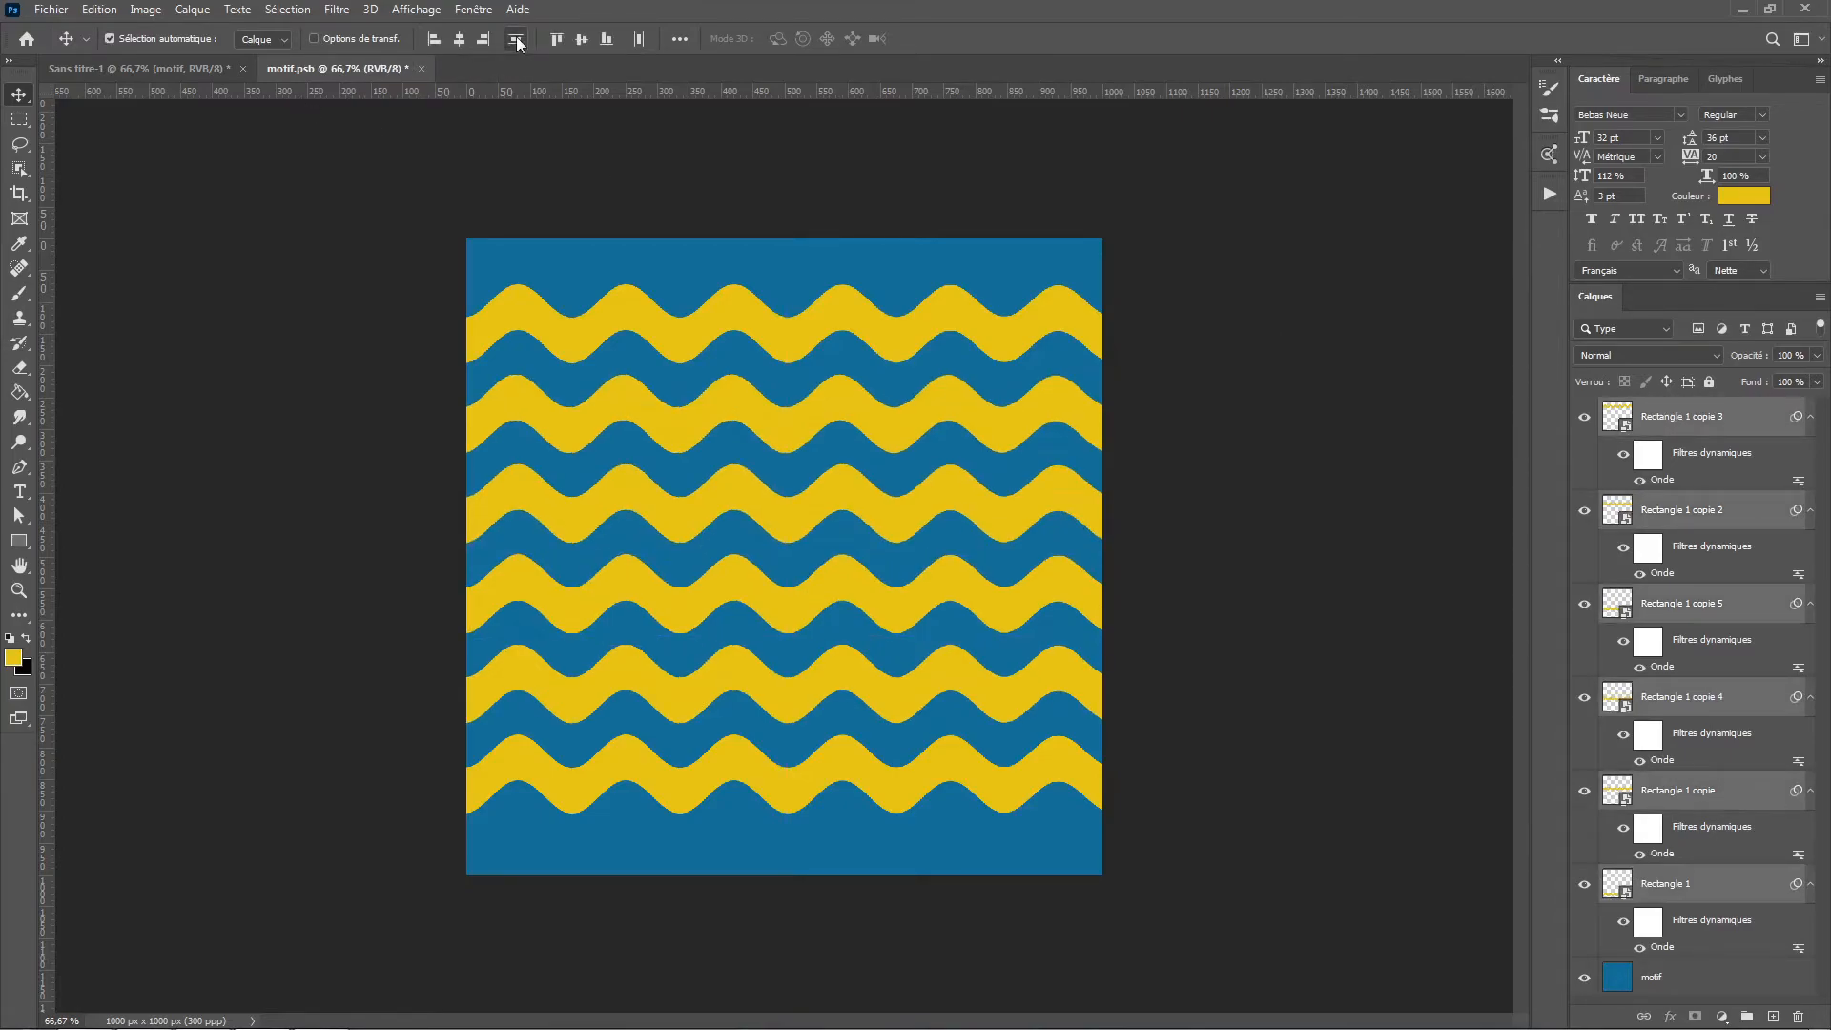
Deselect the stripe layers, save the motif.psb contents, and return to the egg document.
{"action": "left_click", "coordinate": [1379, 513]}
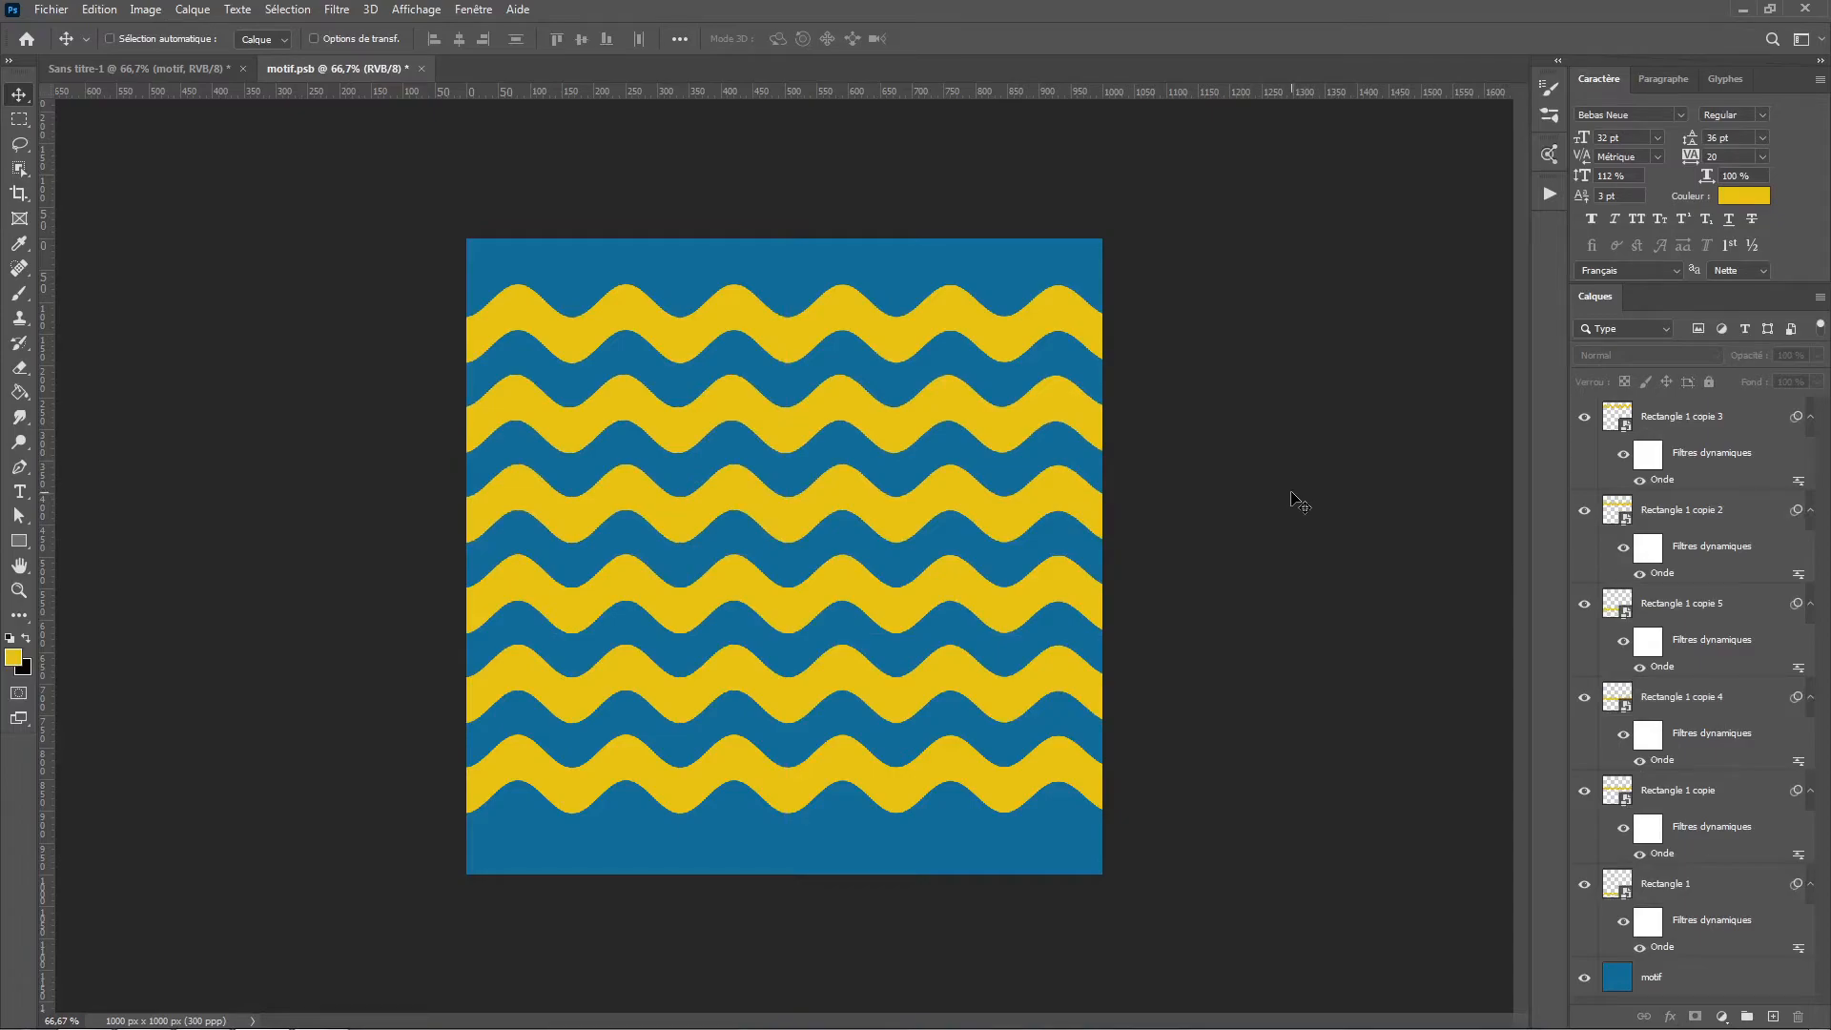
{"action": "key", "text": "ctrl+s"}
{"action": "left_click", "coordinate": [206, 71]}
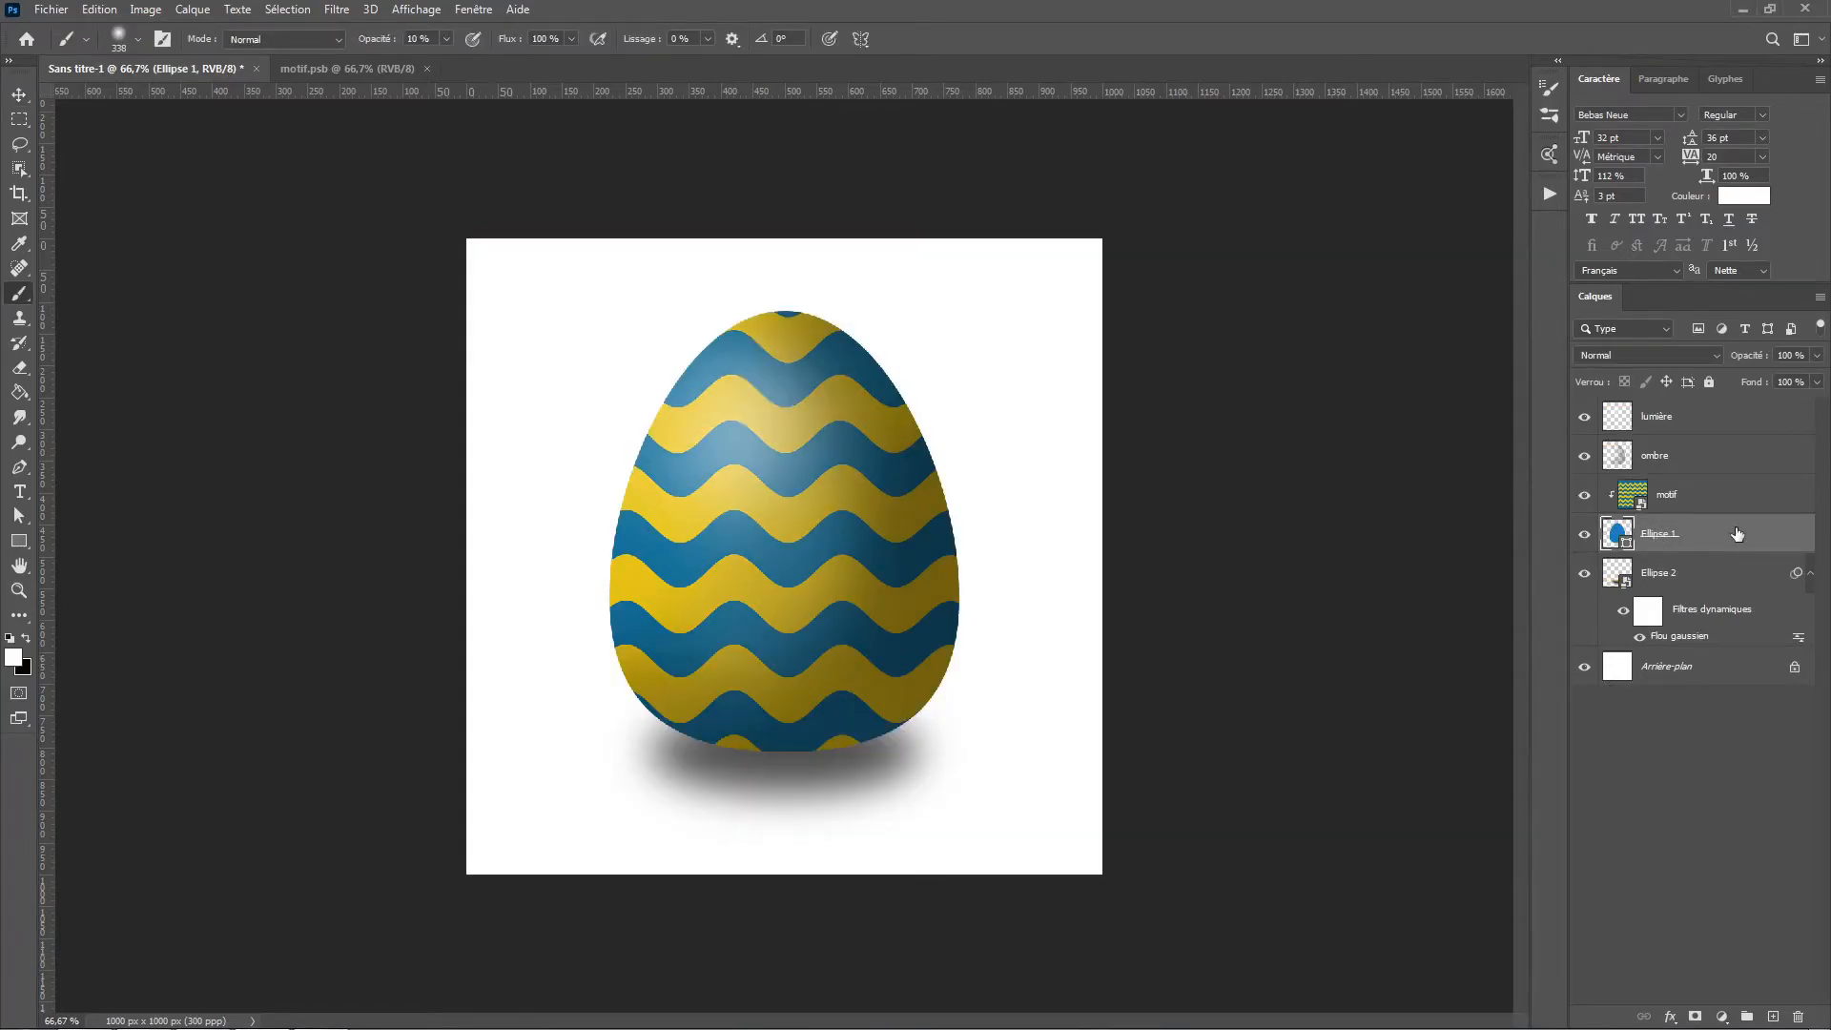
Group the layers from Ellipse 1 up to lumière and name the group "oeuf".
{"action": "left_click", "coordinate": [1741, 416], "text": "shift"}
{"action": "right_click", "coordinate": [1741, 414]}
{"action": "left_click", "coordinate": [1766, 414]}
{"action": "left_click", "coordinate": [1741, 1016]}
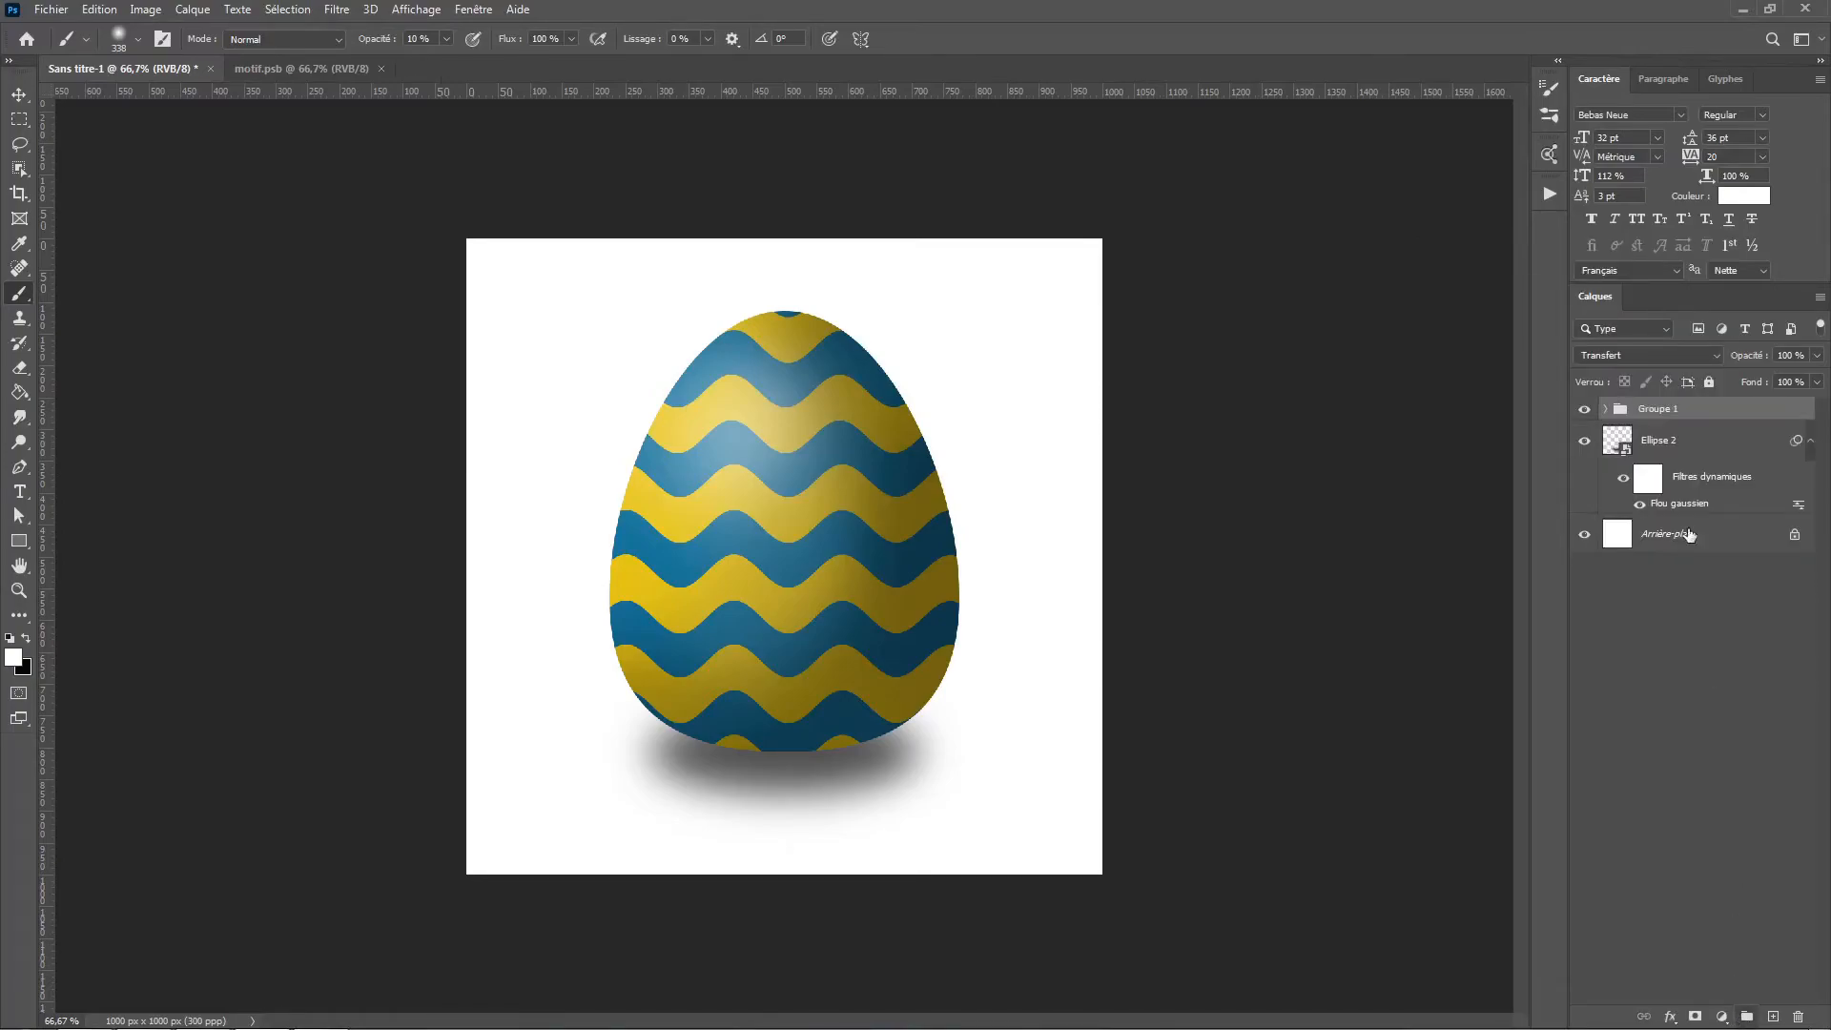
{"action": "double_click", "coordinate": [1666, 409]}
{"action": "type", "text": "oeuf"}
{"action": "key", "text": "Return"}
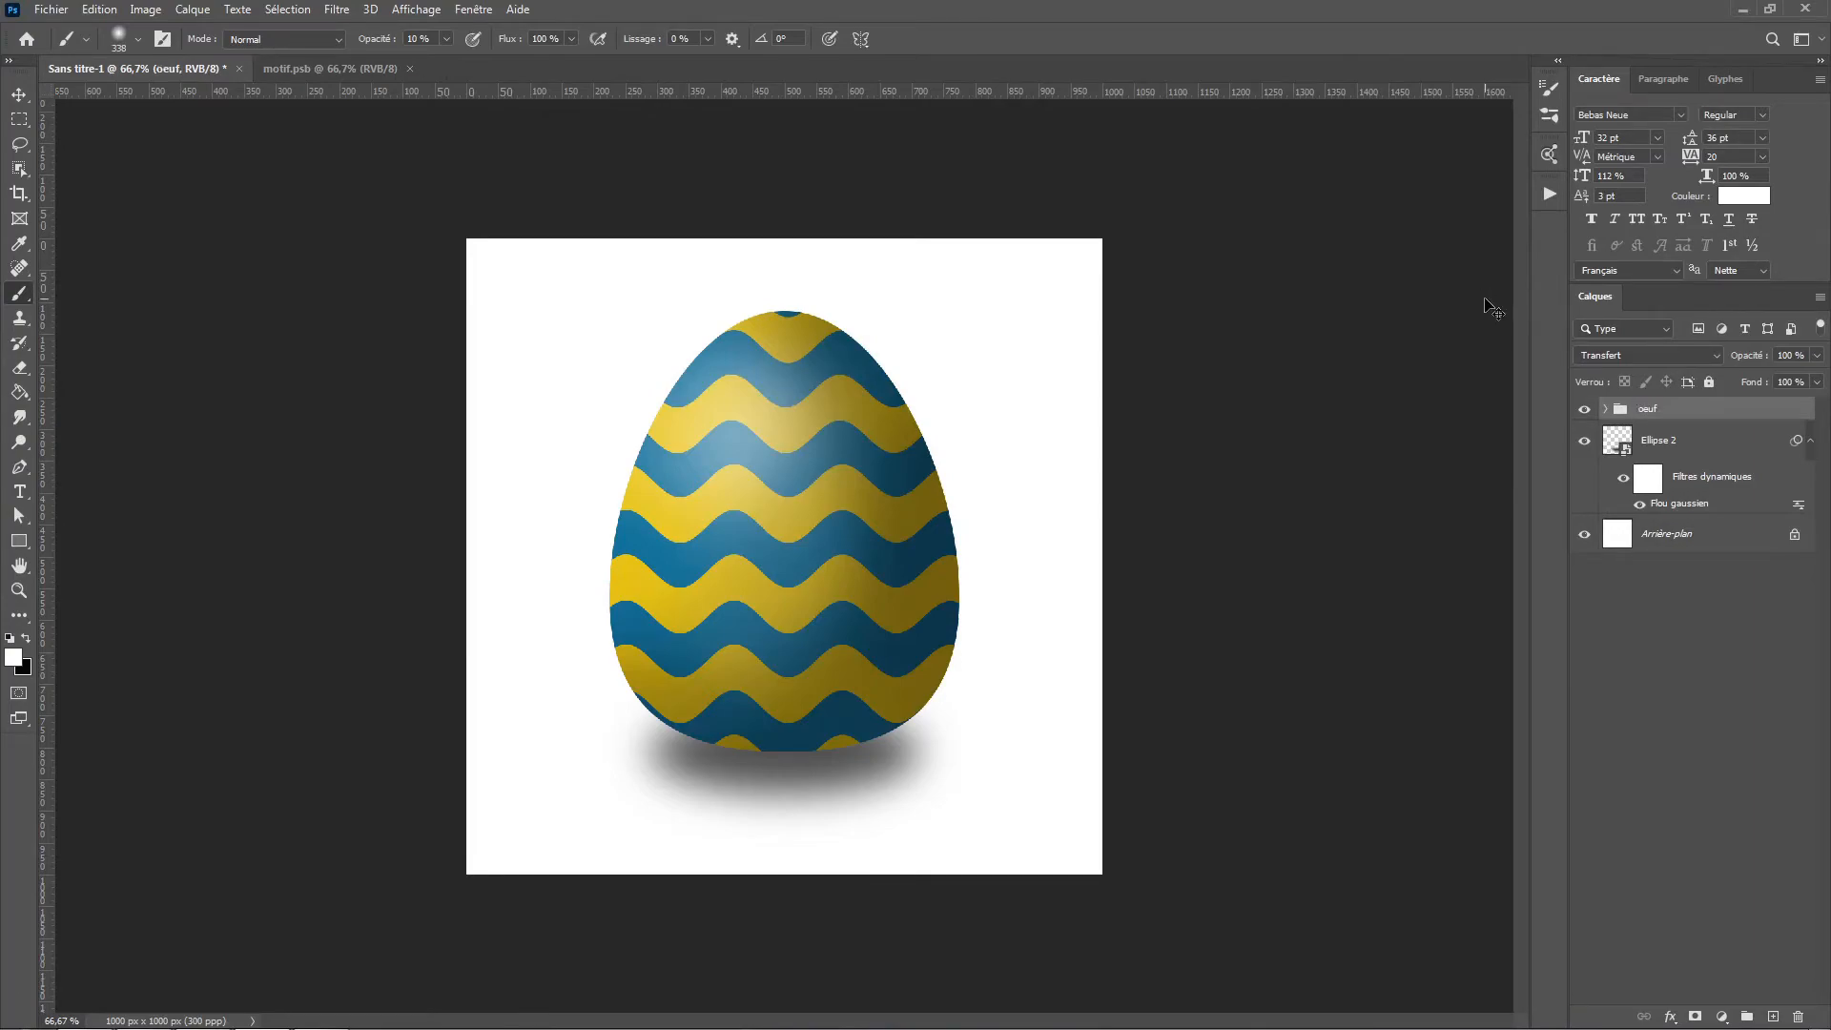
Duplicate the oeuf group as "oeuf reflet" and place it between the Ellipse 2 shadow layer and the background.
{"action": "key", "text": "ctrl+j"}
{"action": "double_click", "coordinate": [1676, 410]}
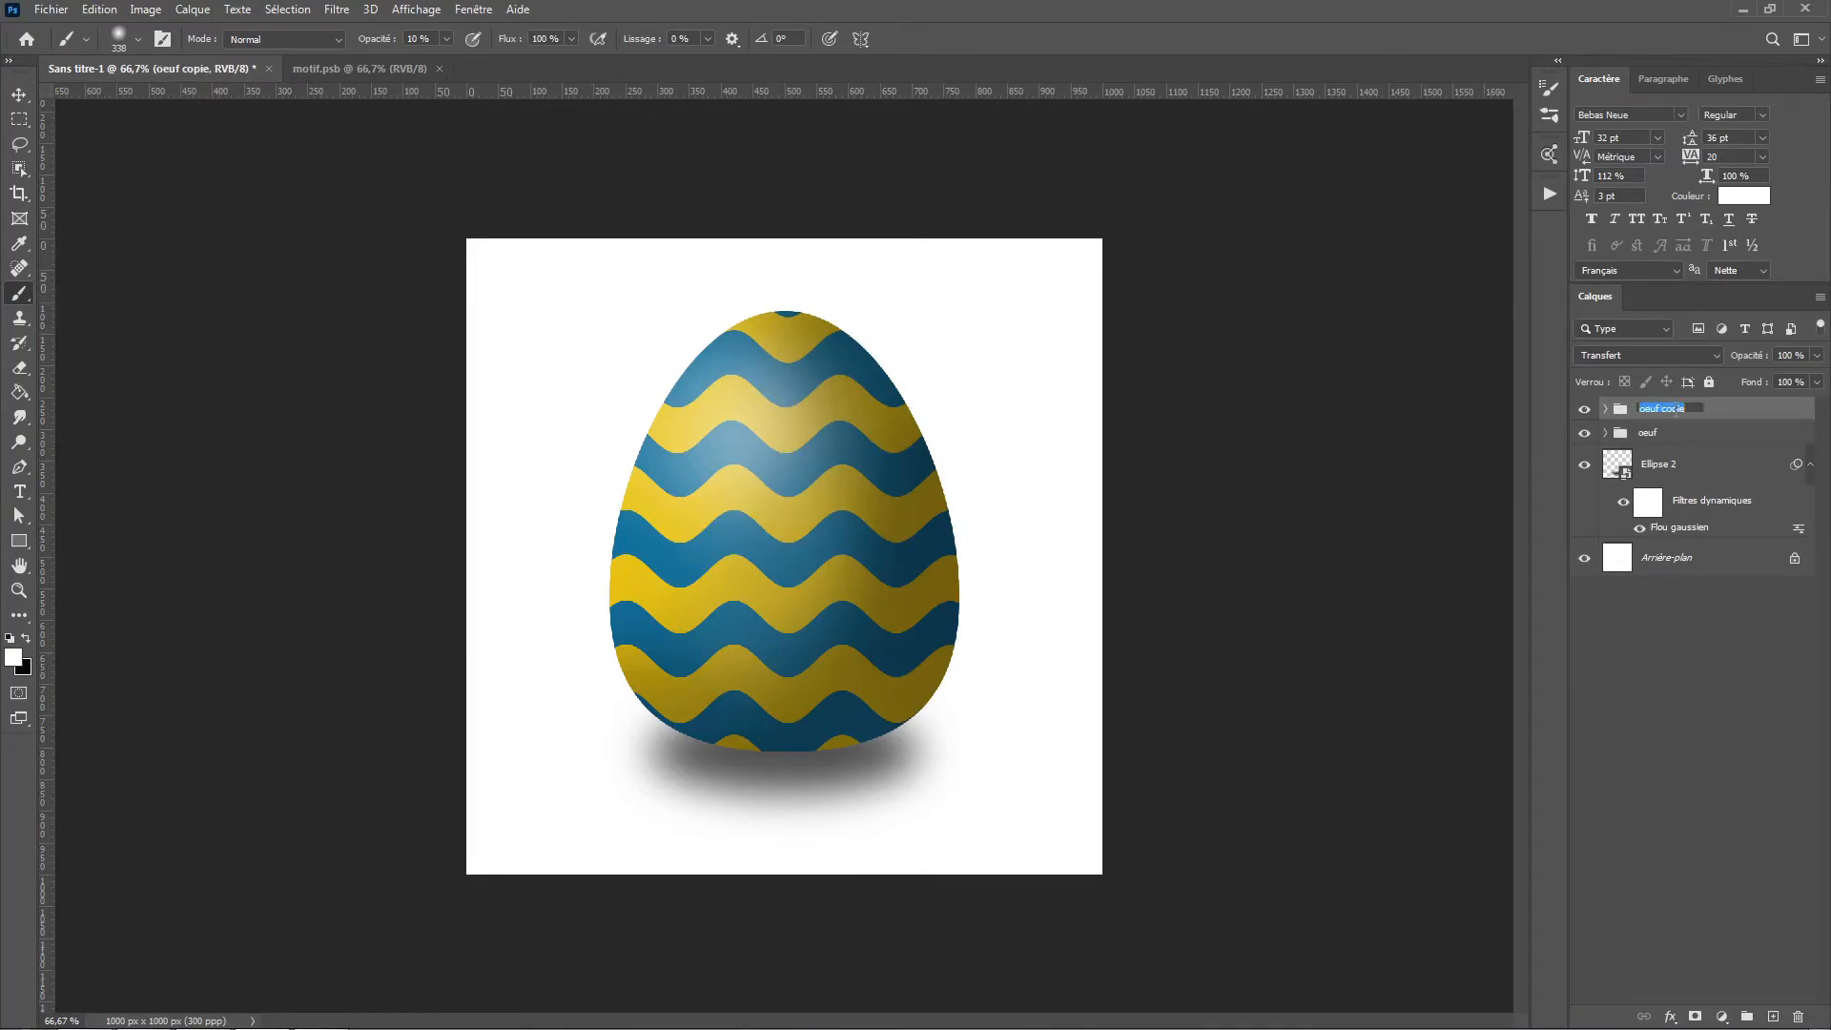
{"action": "type", "text": "oeuf reflet"}
{"action": "key", "text": "Return"}
{"action": "left_click_drag", "start_coordinate": [1676, 410], "coordinate": [1691, 536]}
Flip the oeuf reflet group vertically.
{"action": "left_click", "coordinate": [107, 10]}
{"action": "mouse_move", "coordinate": [229, 459]}
{"action": "left_click", "coordinate": [470, 759]}
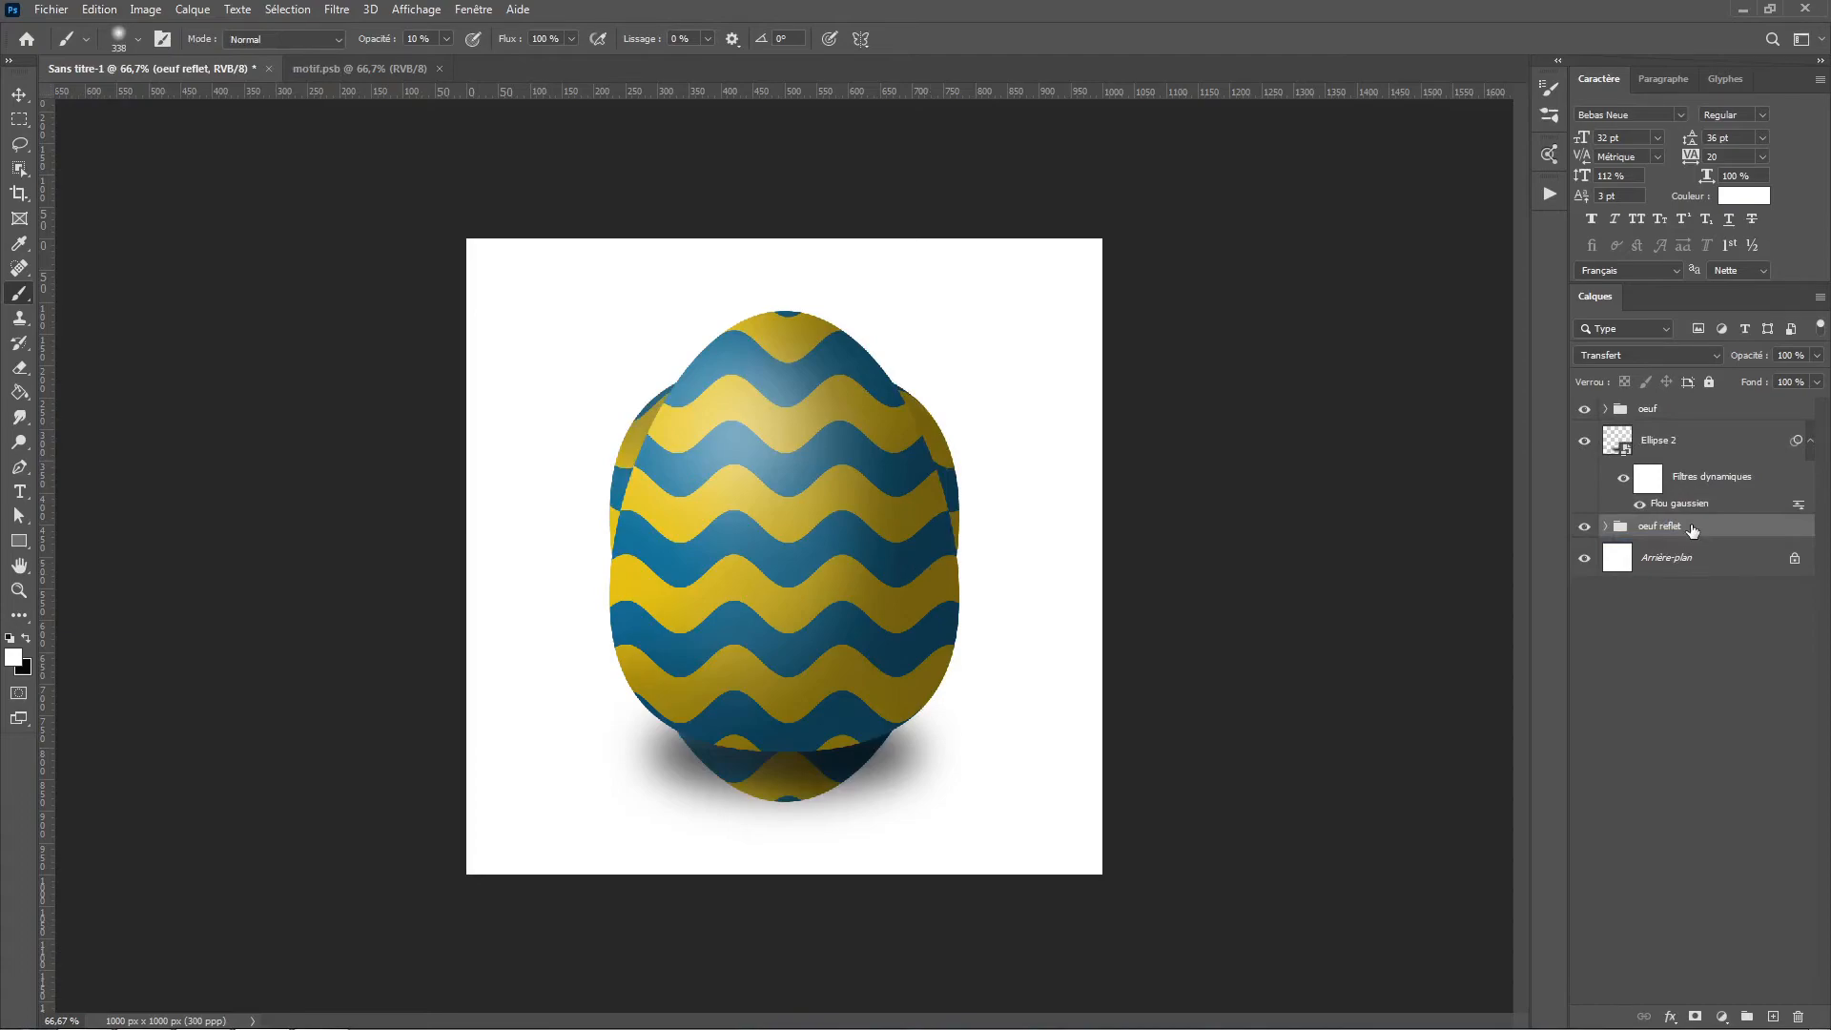
Move the flipped oeuf reflet group straight down until its top edge meets the base of the egg.
{"action": "key", "text": "ctrl+t"}
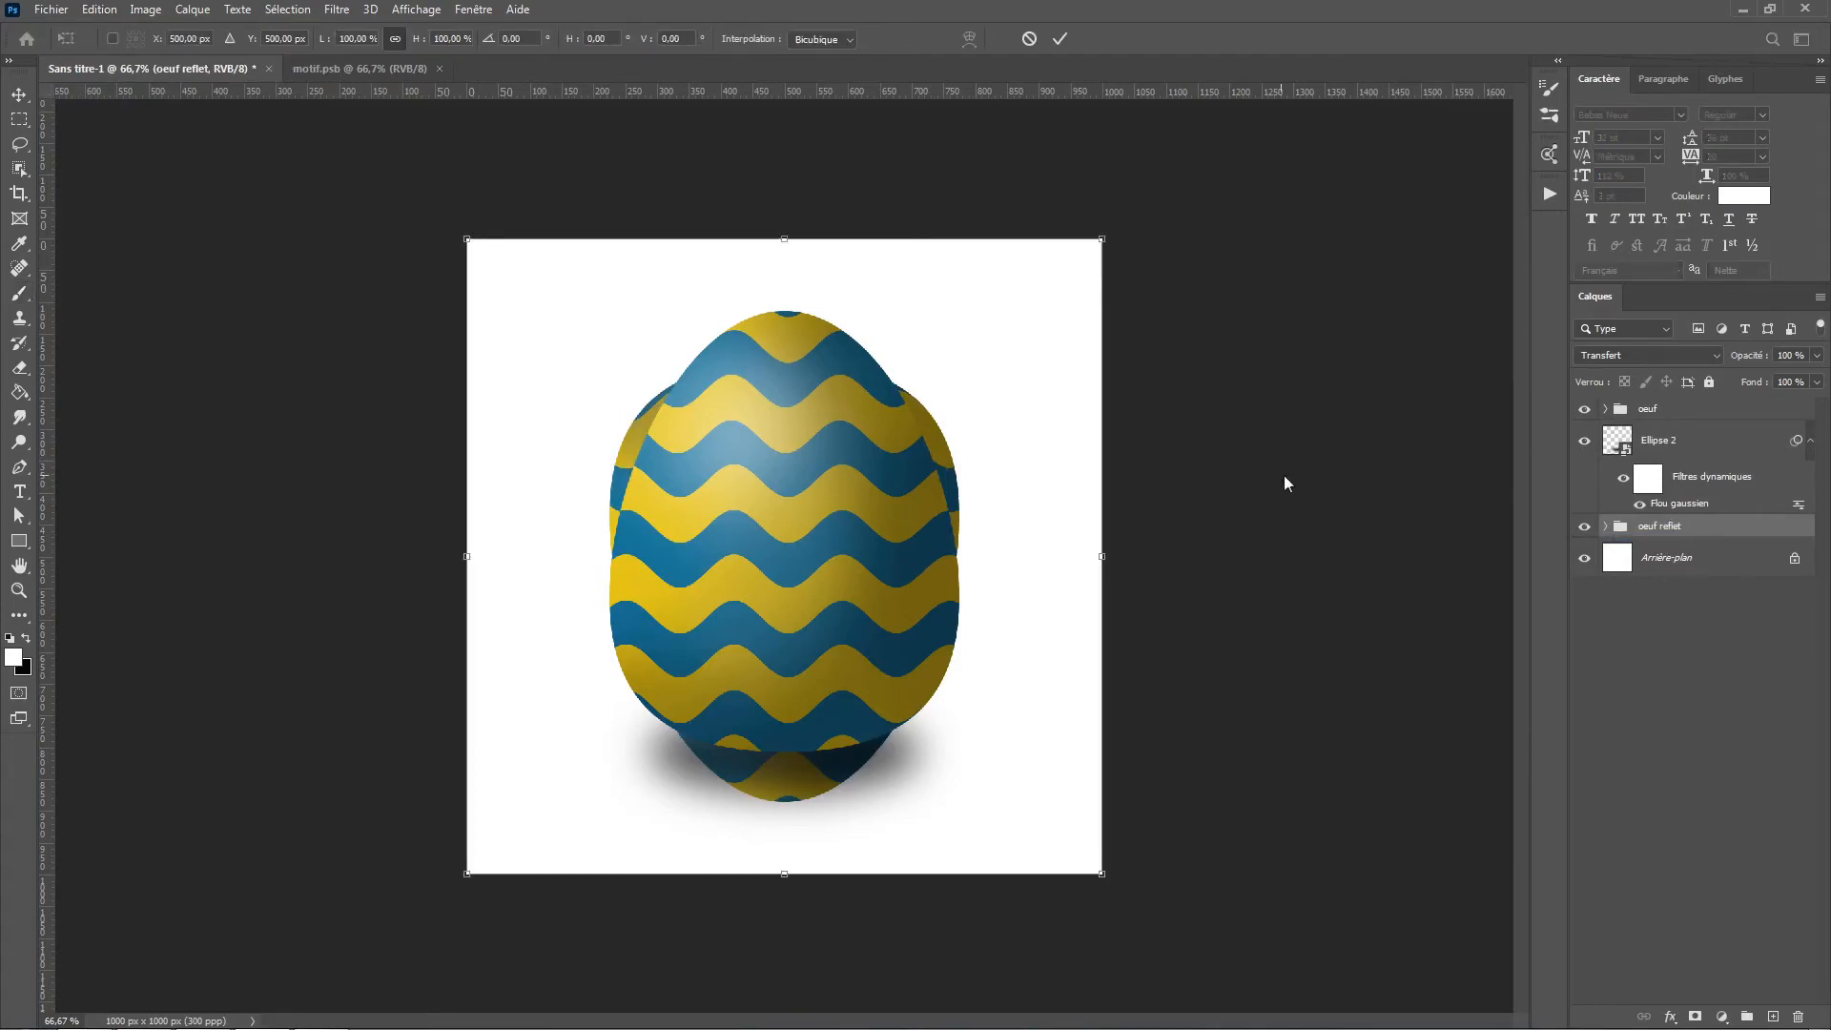
{"action": "left_click_drag", "start_coordinate": [938, 446], "coordinate": [939, 830]}
{"action": "left_click", "coordinate": [1059, 38]}
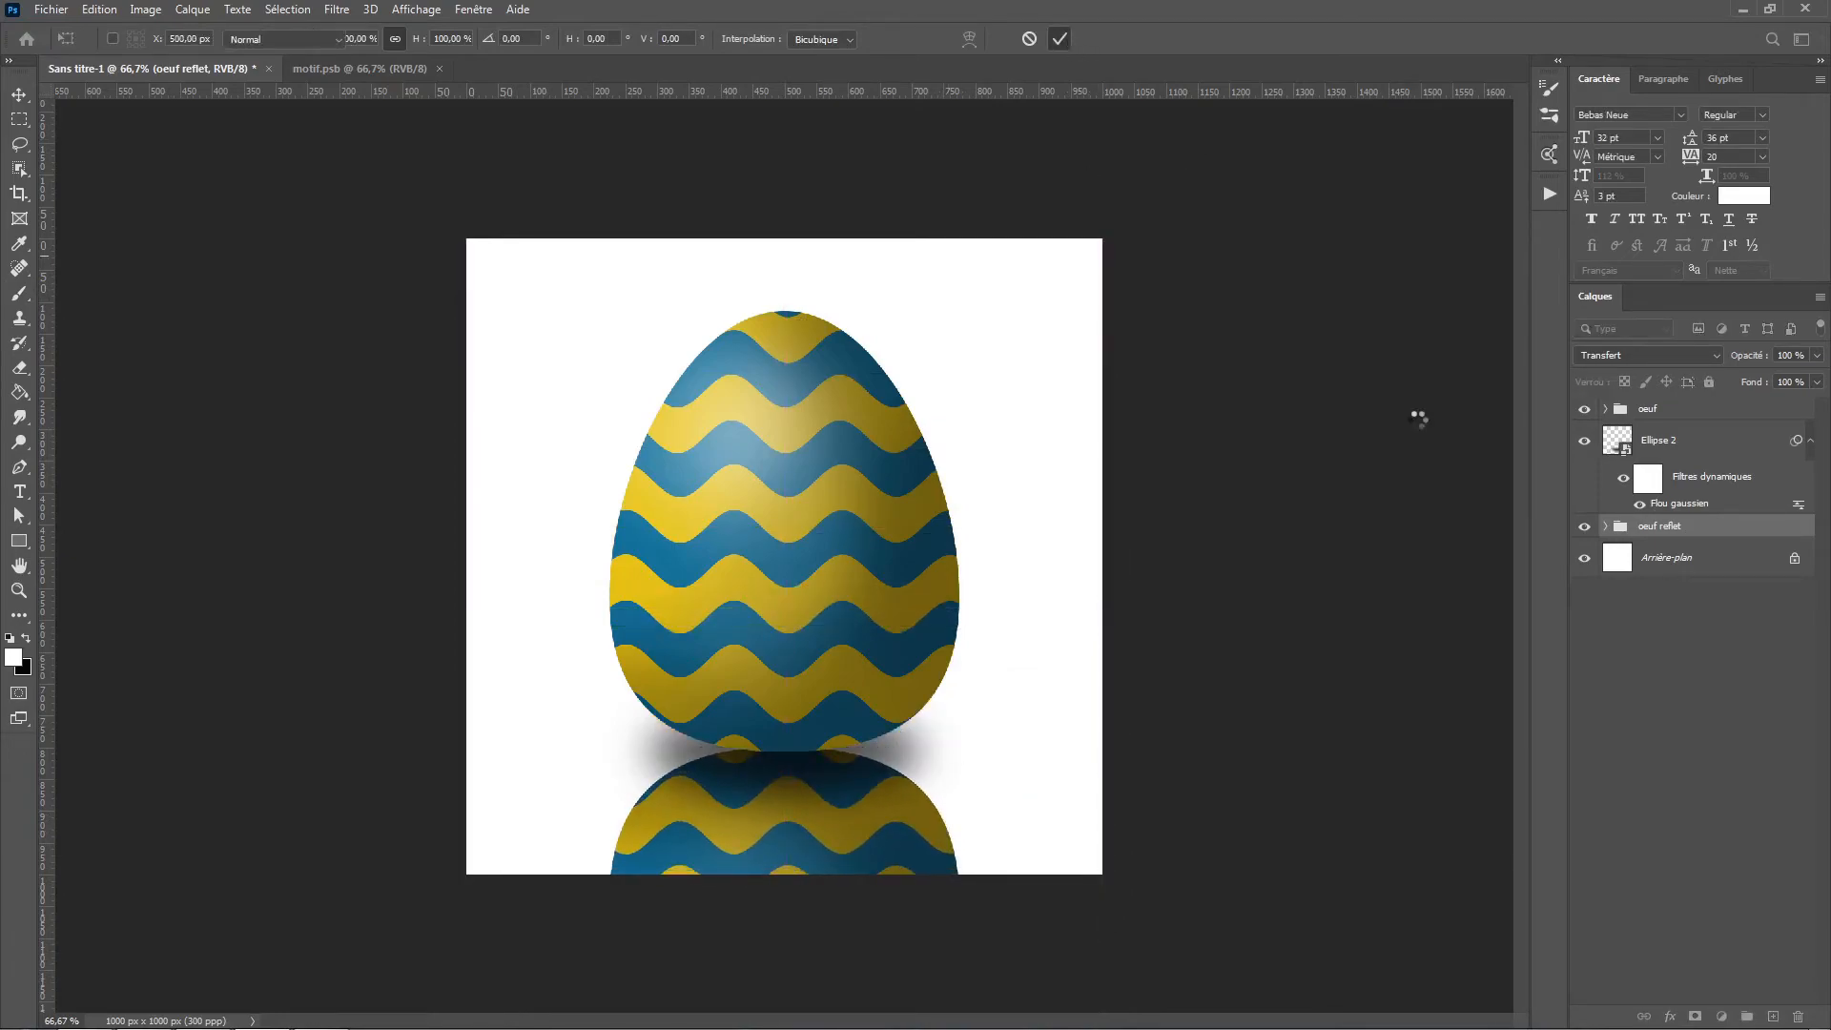
Add a layer mask to the oeuf reflet group and fade the lower reflection with soft black brush strokes at 10% and 16% opacity.
{"action": "key", "text": "b"}
{"action": "left_click", "coordinate": [1688, 1016]}
{"action": "key", "text": "x"}
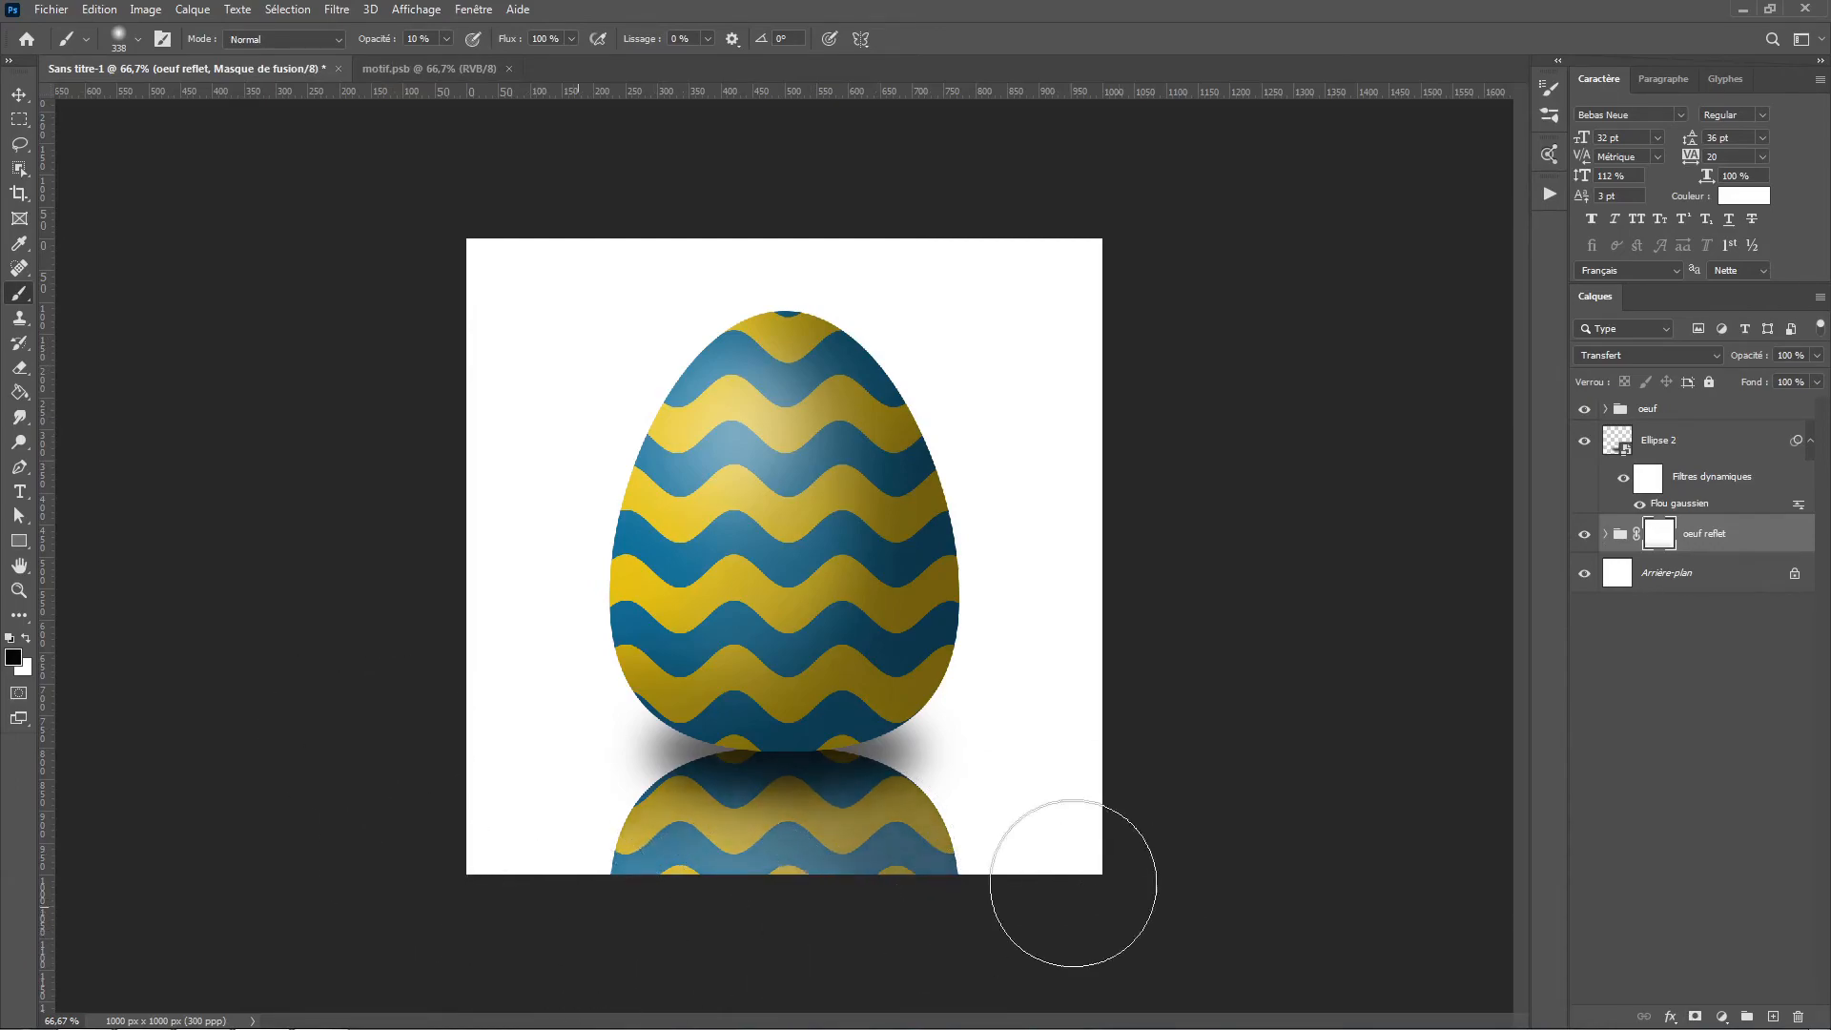
{"action": "mouse_move", "coordinate": [650, 906]}
{"action": "left_mouse_down"}
{"action": "mouse_move", "coordinate": [580, 875]}
{"action": "mouse_move", "coordinate": [1013, 891]}
{"action": "mouse_move", "coordinate": [508, 875]}
{"action": "left_mouse_up"}
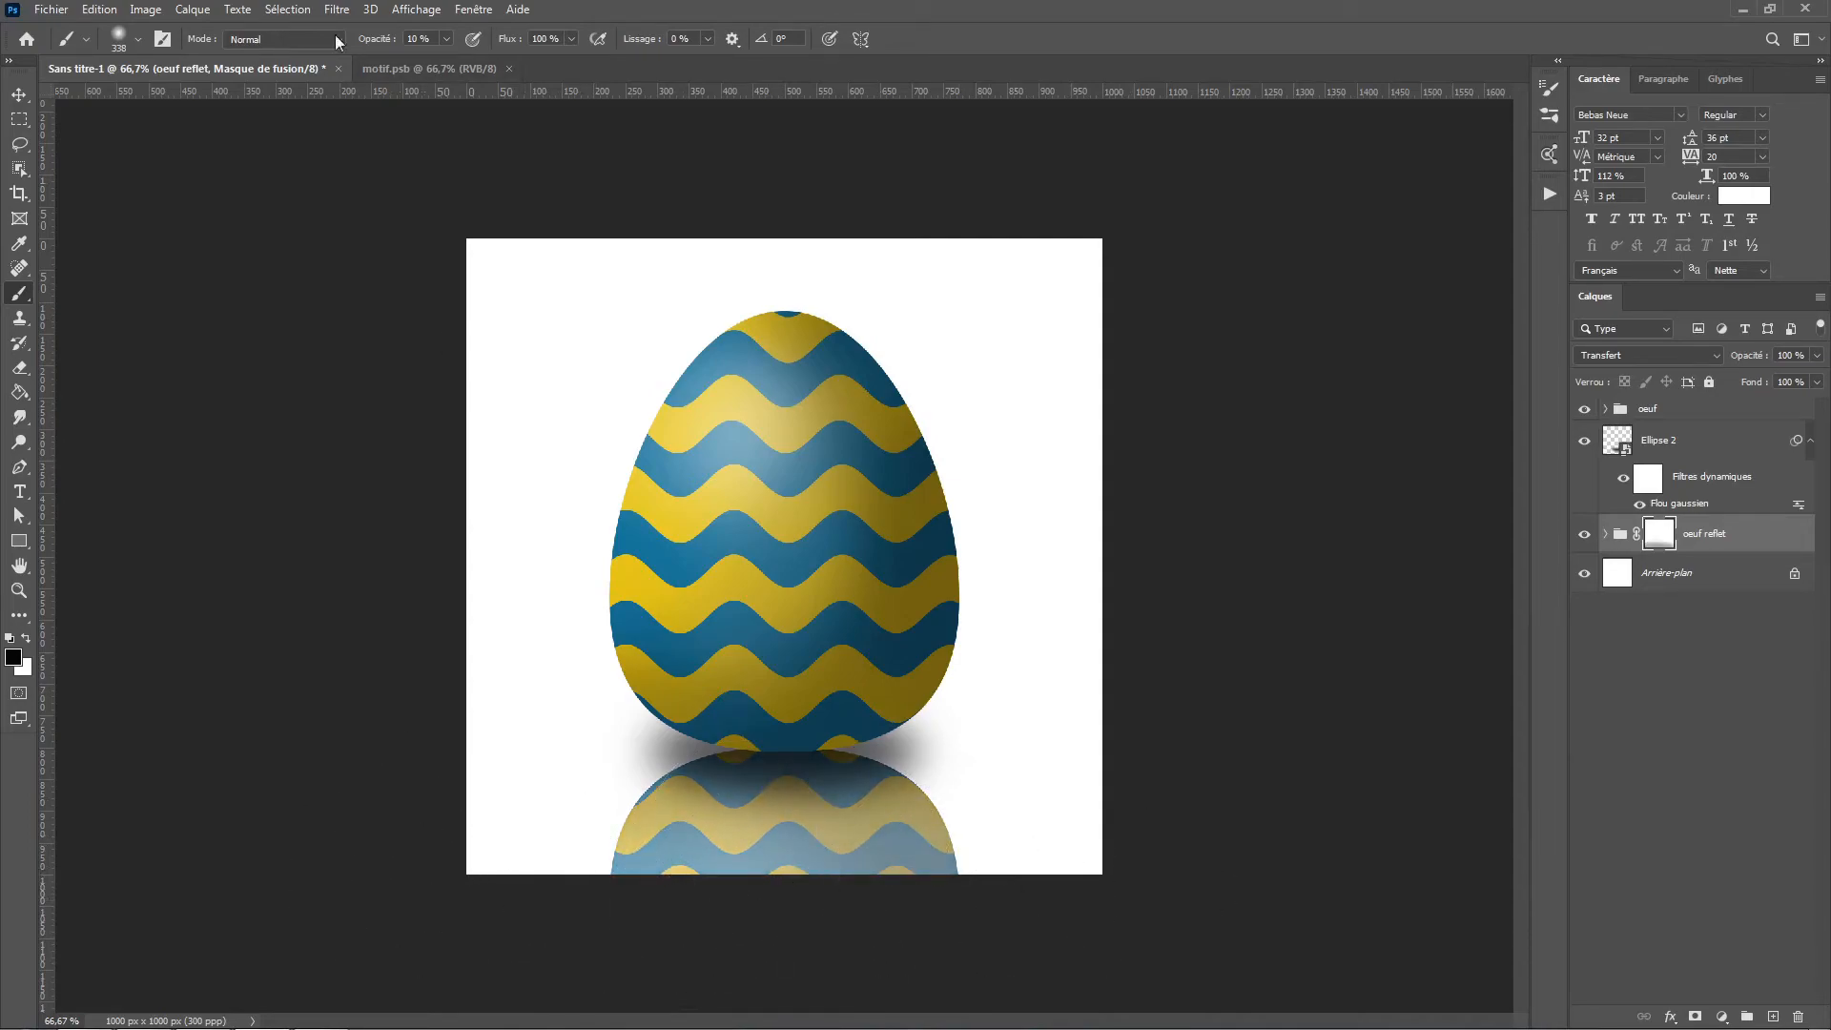
{"action": "left_click_drag", "start_coordinate": [369, 45], "coordinate": [374, 45]}
{"action": "mouse_move", "coordinate": [960, 871]}
{"action": "left_mouse_down"}
{"action": "mouse_move", "coordinate": [556, 904]}
{"action": "mouse_move", "coordinate": [1020, 853]}
{"action": "mouse_move", "coordinate": [608, 837]}
{"action": "mouse_move", "coordinate": [716, 831]}
{"action": "mouse_move", "coordinate": [720, 898]}
{"action": "mouse_move", "coordinate": [569, 923]}
{"action": "left_mouse_up"}
{"action": "mouse_move", "coordinate": [569, 923]}
{"action": "left_mouse_down"}
{"action": "mouse_move", "coordinate": [1061, 910]}
{"action": "mouse_move", "coordinate": [578, 900]}
{"action": "mouse_move", "coordinate": [1089, 906]}
{"action": "mouse_move", "coordinate": [586, 881]}
{"action": "mouse_move", "coordinate": [1020, 856]}
{"action": "mouse_move", "coordinate": [677, 834]}
{"action": "mouse_move", "coordinate": [745, 819]}
{"action": "mouse_move", "coordinate": [831, 835]}
{"action": "left_mouse_up"}
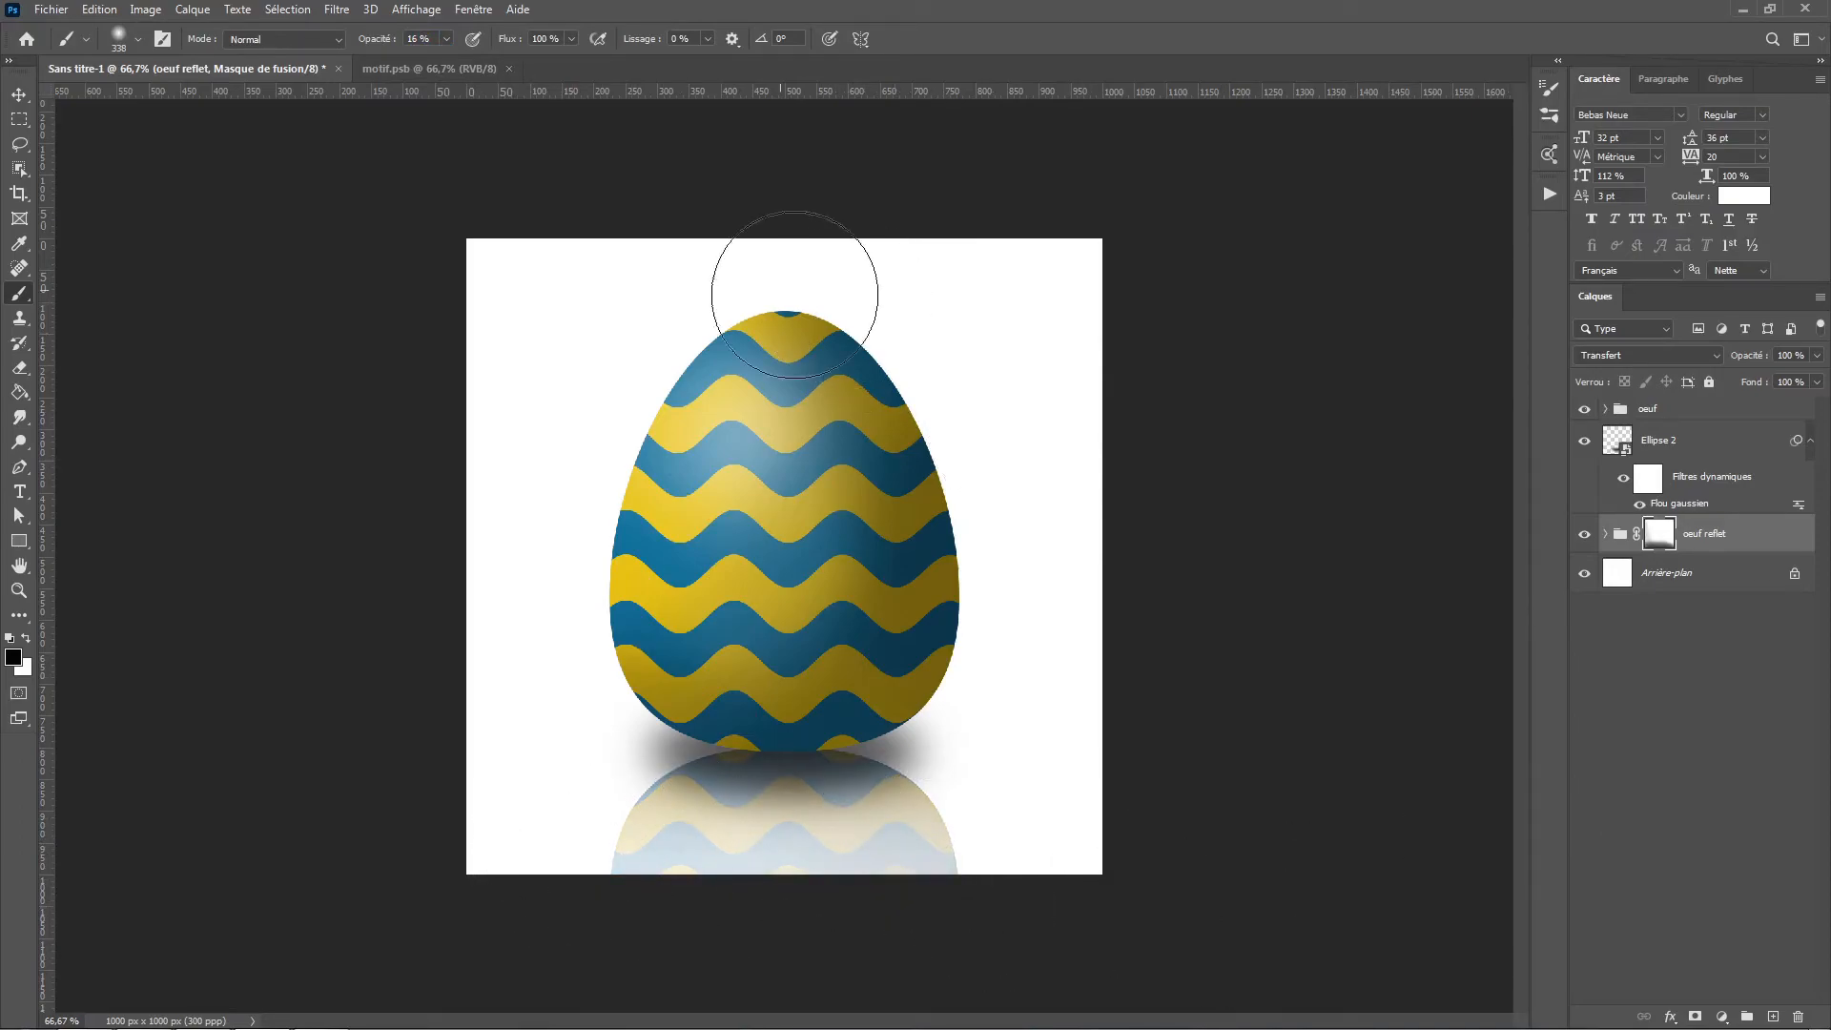
{"action": "left_click", "coordinate": [20, 94]}
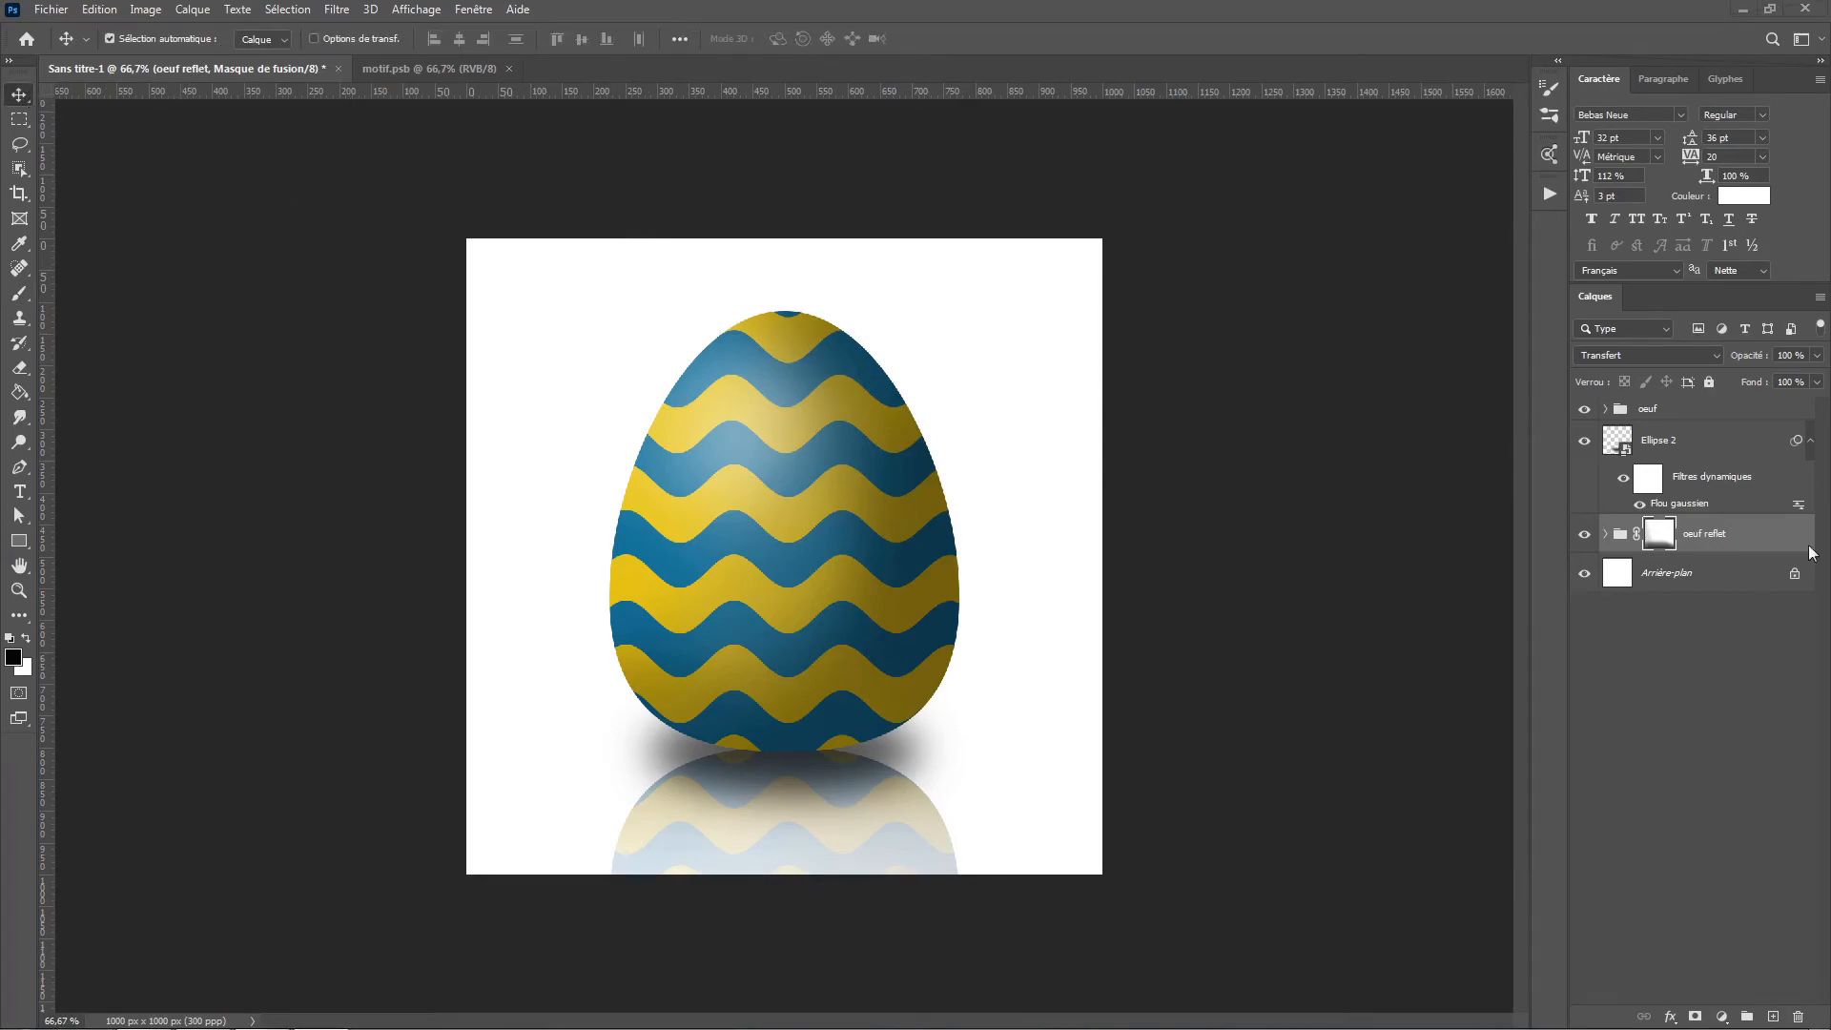
Add a Brightness/Contrast adjustment layer above the oeuf group with brightness 20 and contrast 33.
{"action": "left_click", "coordinate": [1679, 412]}
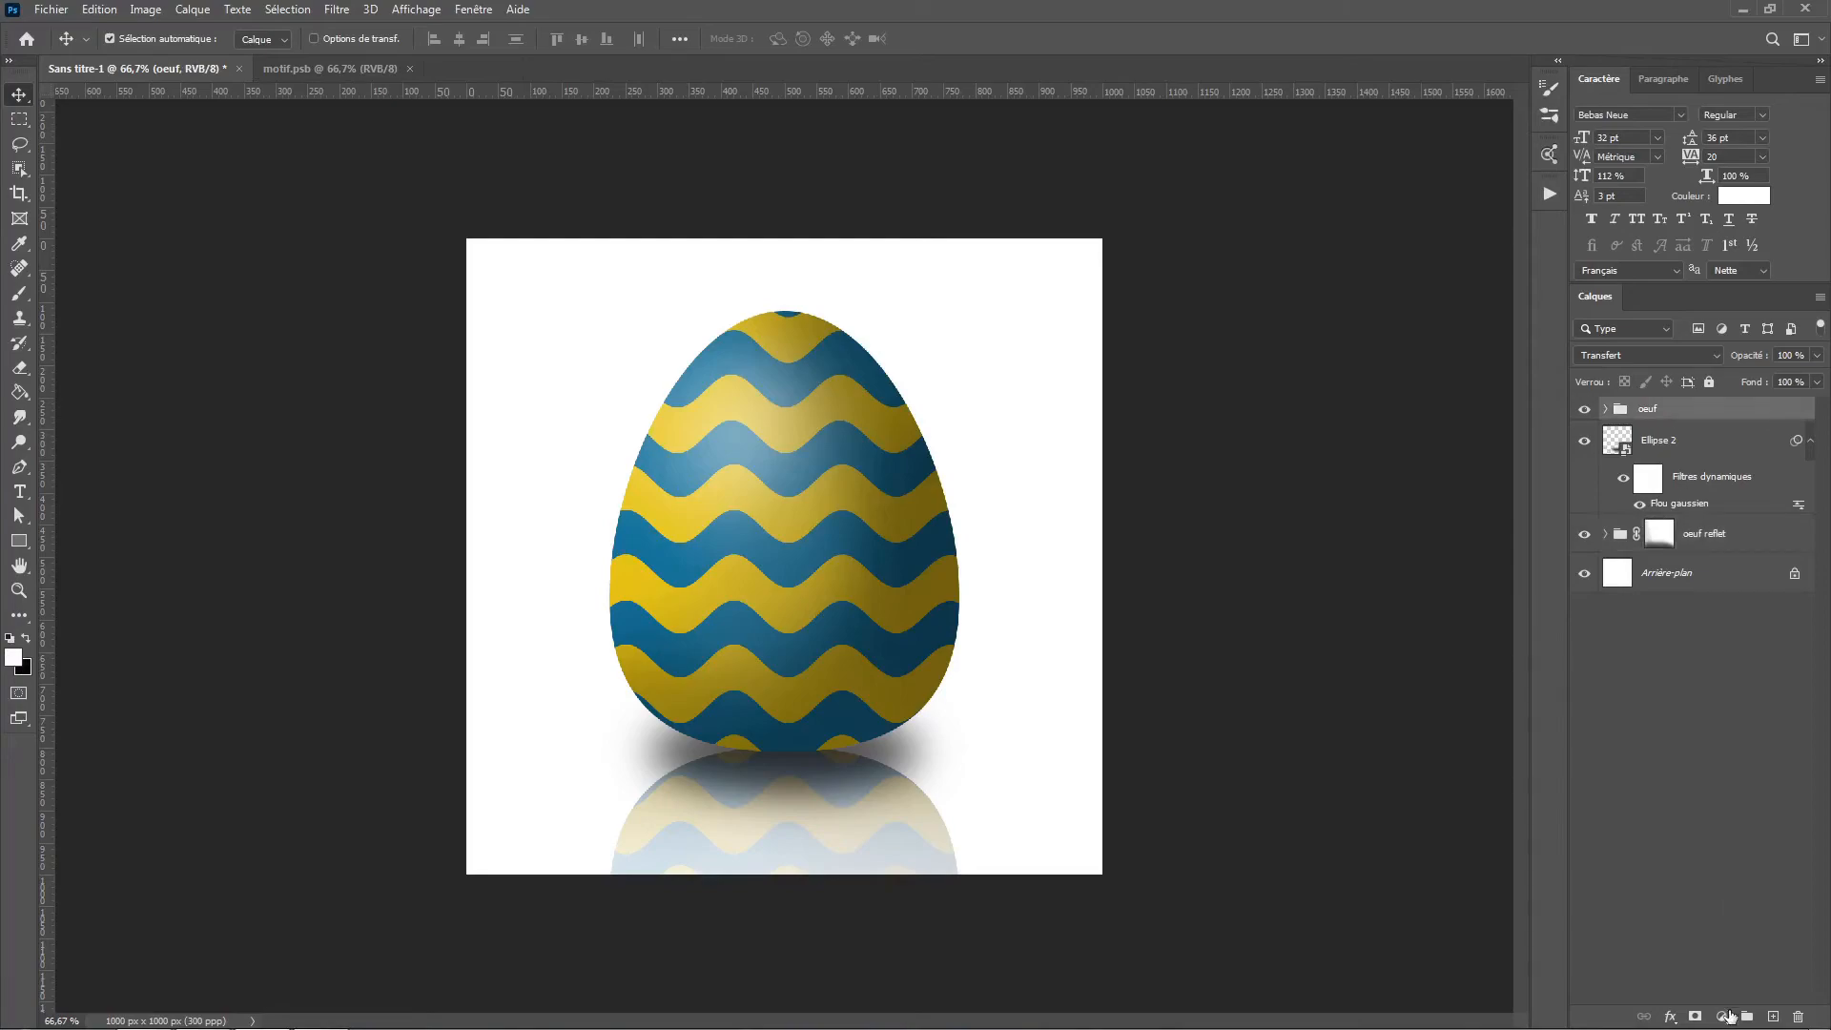
{"action": "left_click", "coordinate": [1724, 1017]}
{"action": "left_click", "coordinate": [1683, 744]}
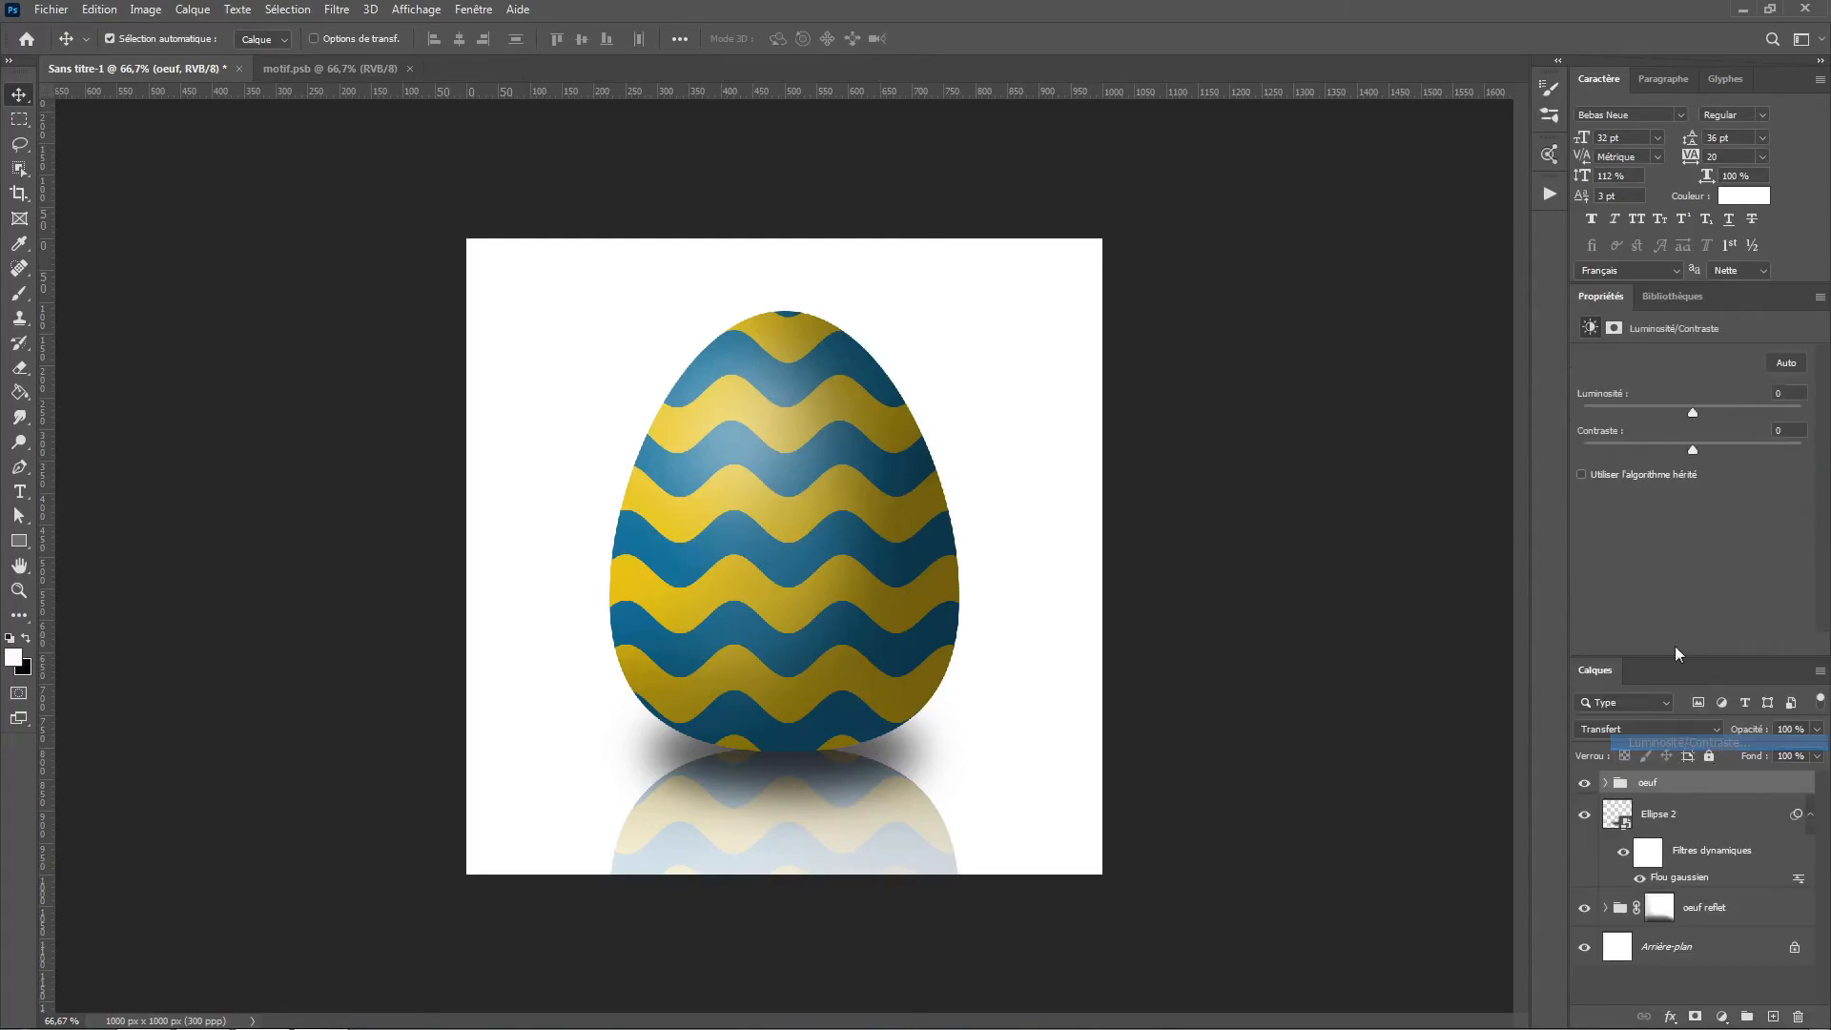
{"action": "left_click_drag", "start_coordinate": [1696, 412], "coordinate": [1705, 412]}
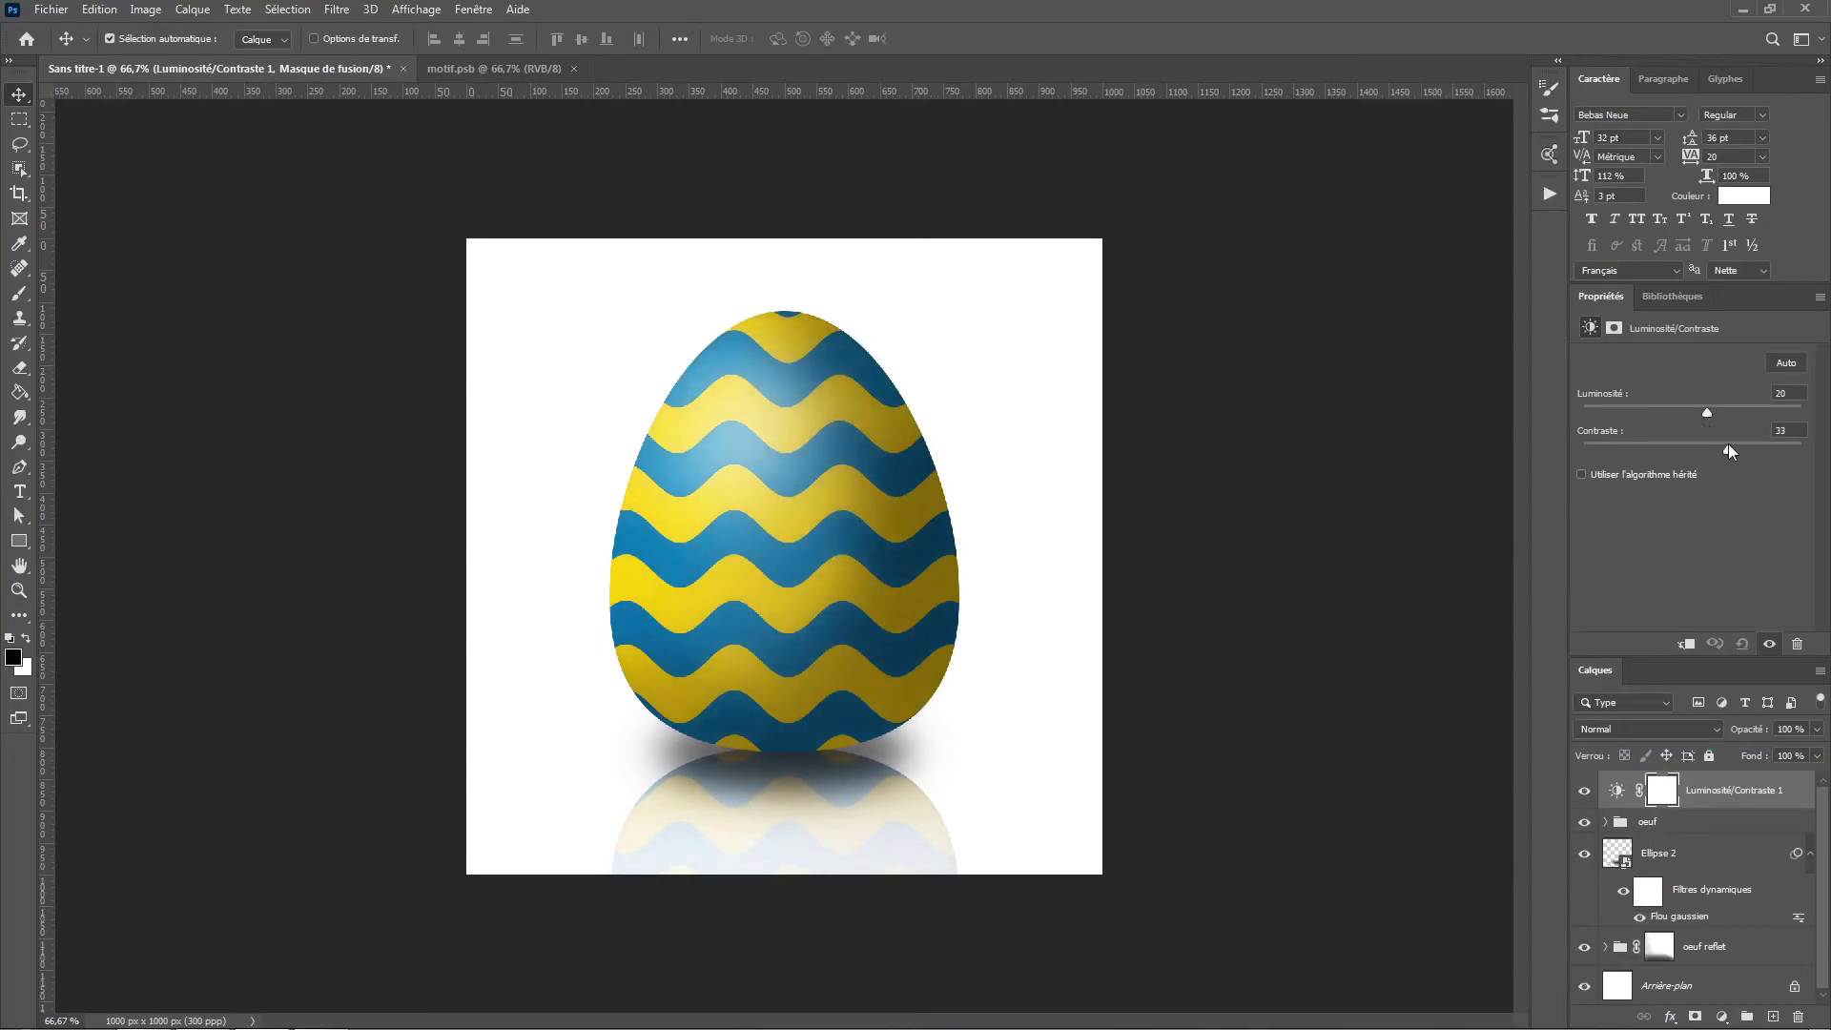
Add a Curves adjustment layer with points at input 159, output 185 and input 78, output 87, and close its settings.
{"action": "left_click", "coordinate": [1724, 1016]}
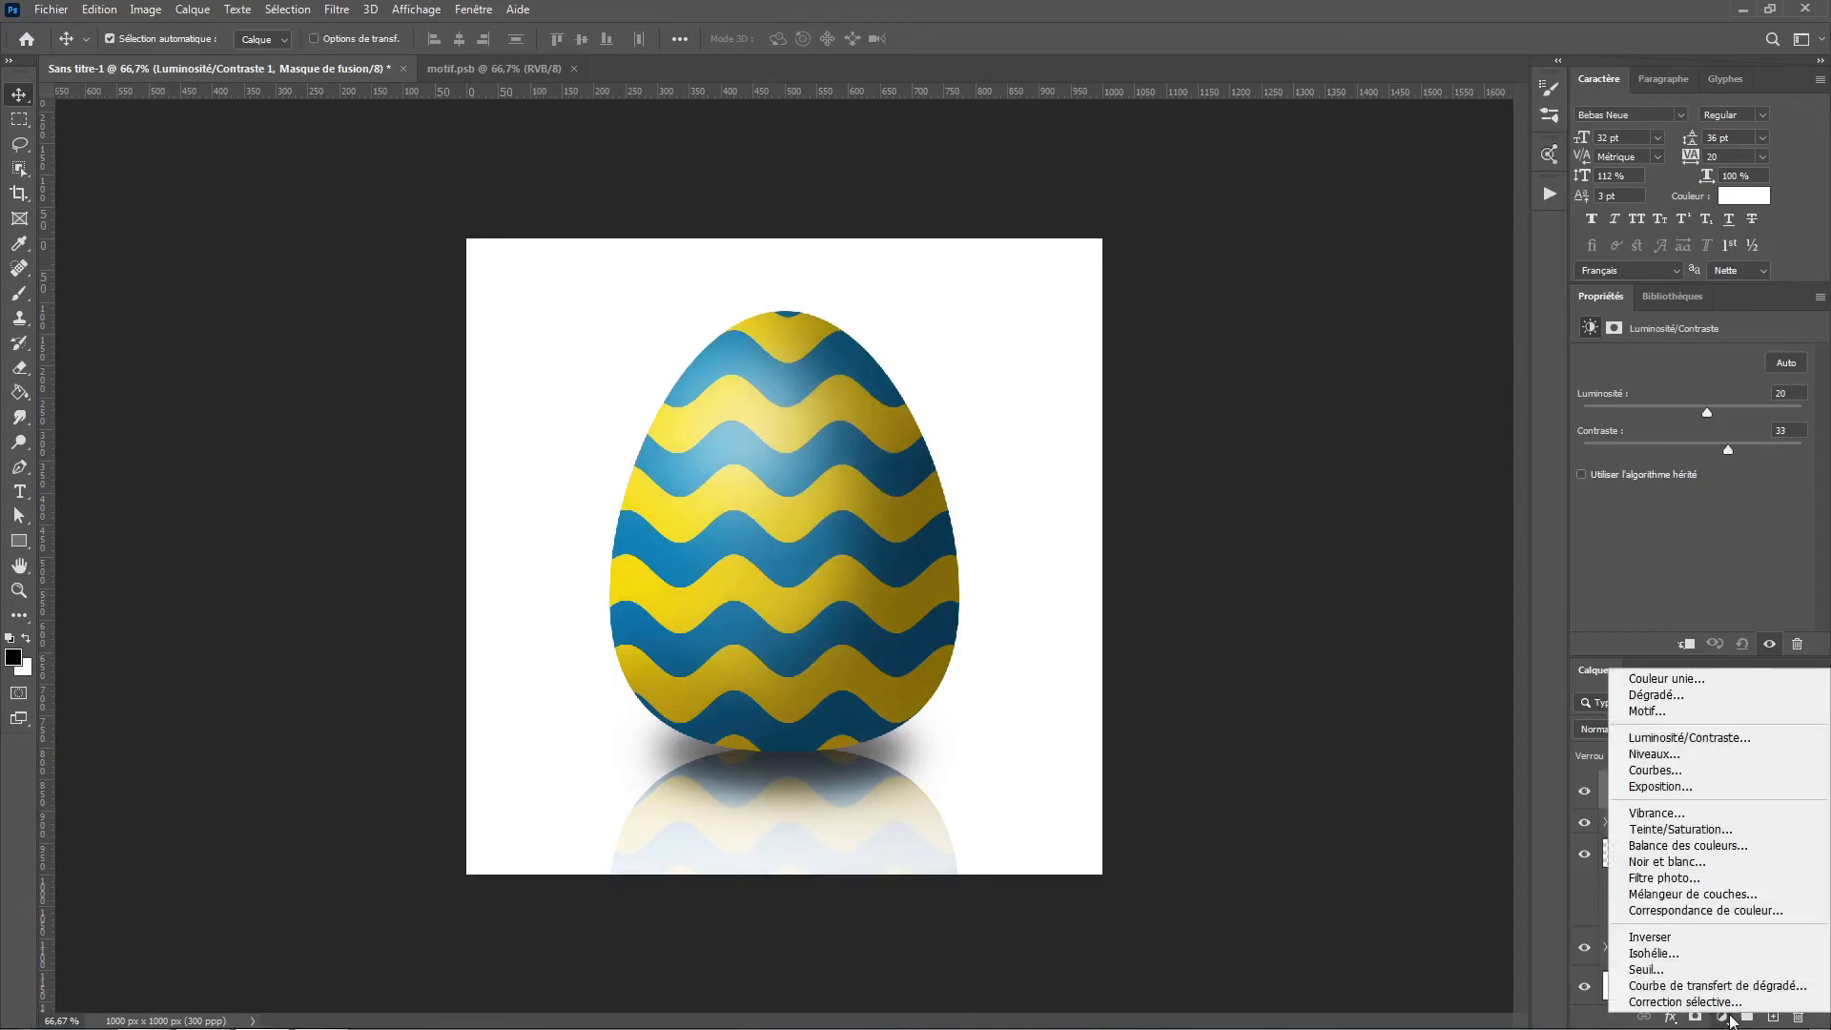
{"action": "left_click", "coordinate": [1680, 770]}
{"action": "left_click_drag", "start_coordinate": [1739, 452], "coordinate": [1734, 451]}
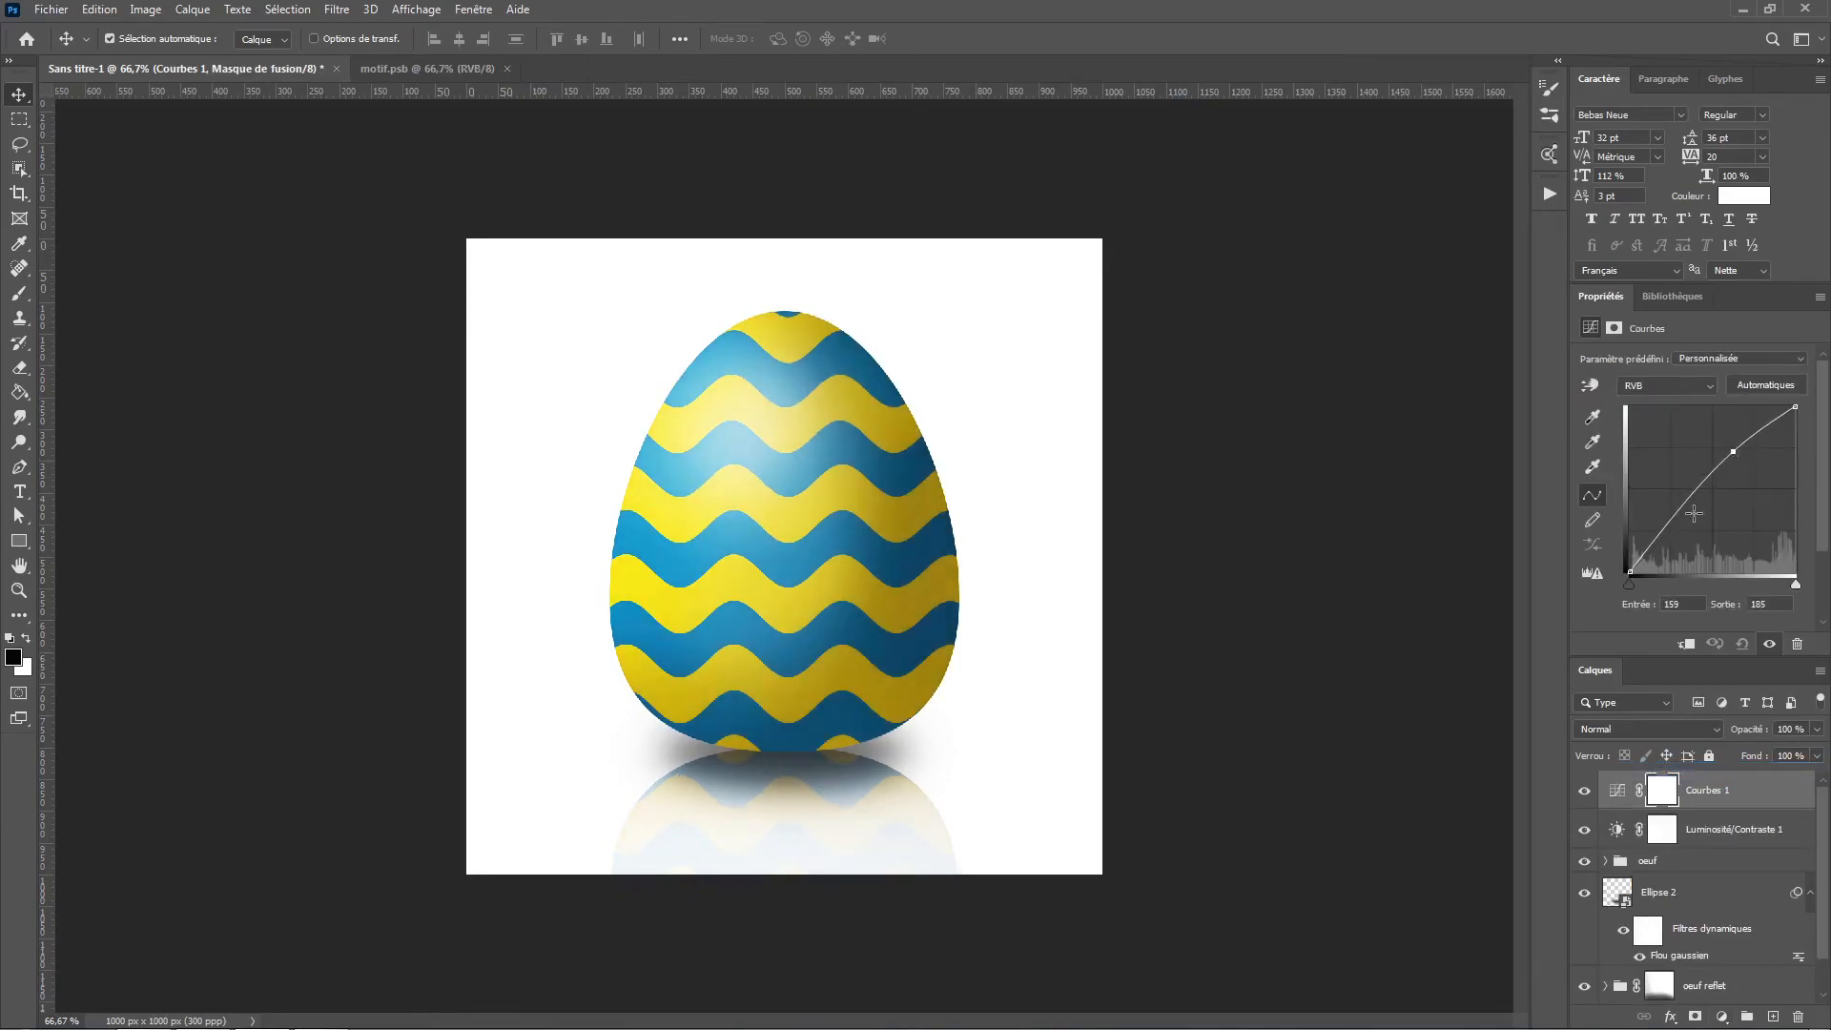
{"action": "mouse_move", "coordinate": [1680, 513]}
{"action": "left_mouse_down"}
{"action": "mouse_move", "coordinate": [1695, 523]}
{"action": "mouse_move", "coordinate": [1681, 515]}
{"action": "left_mouse_up"}
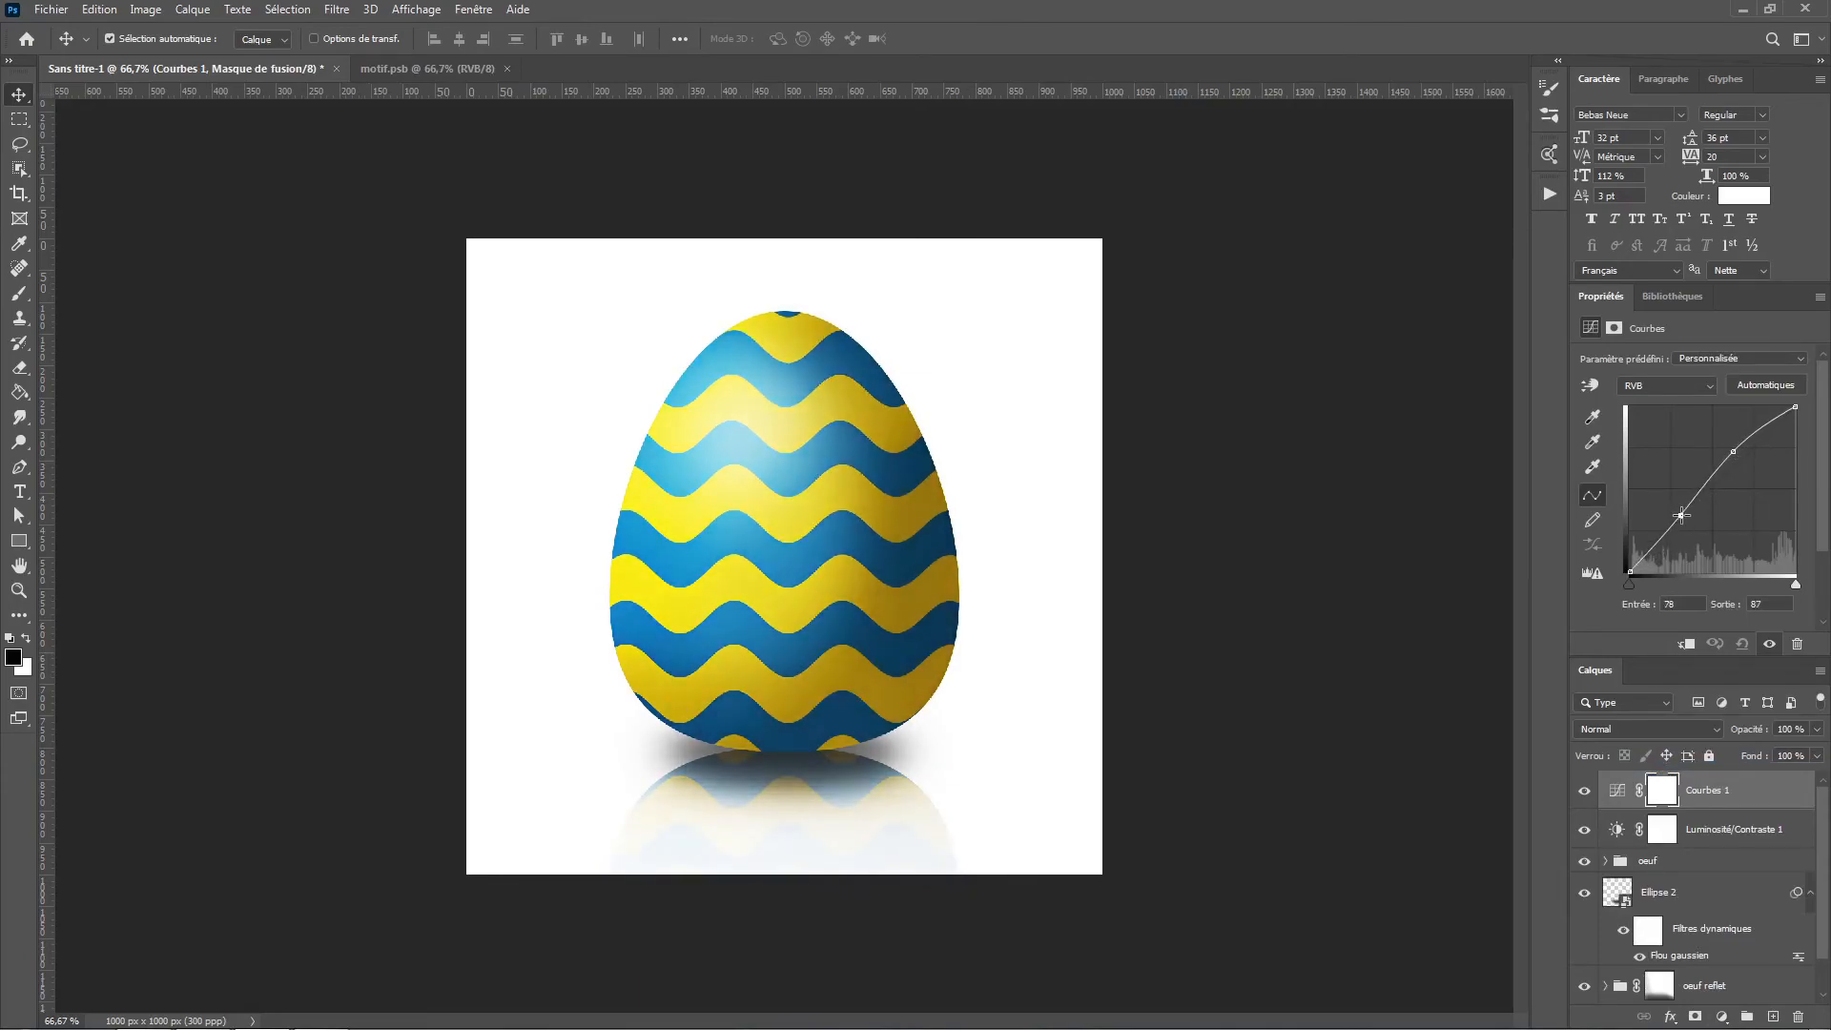
{"action": "left_click", "coordinate": [1820, 297]}
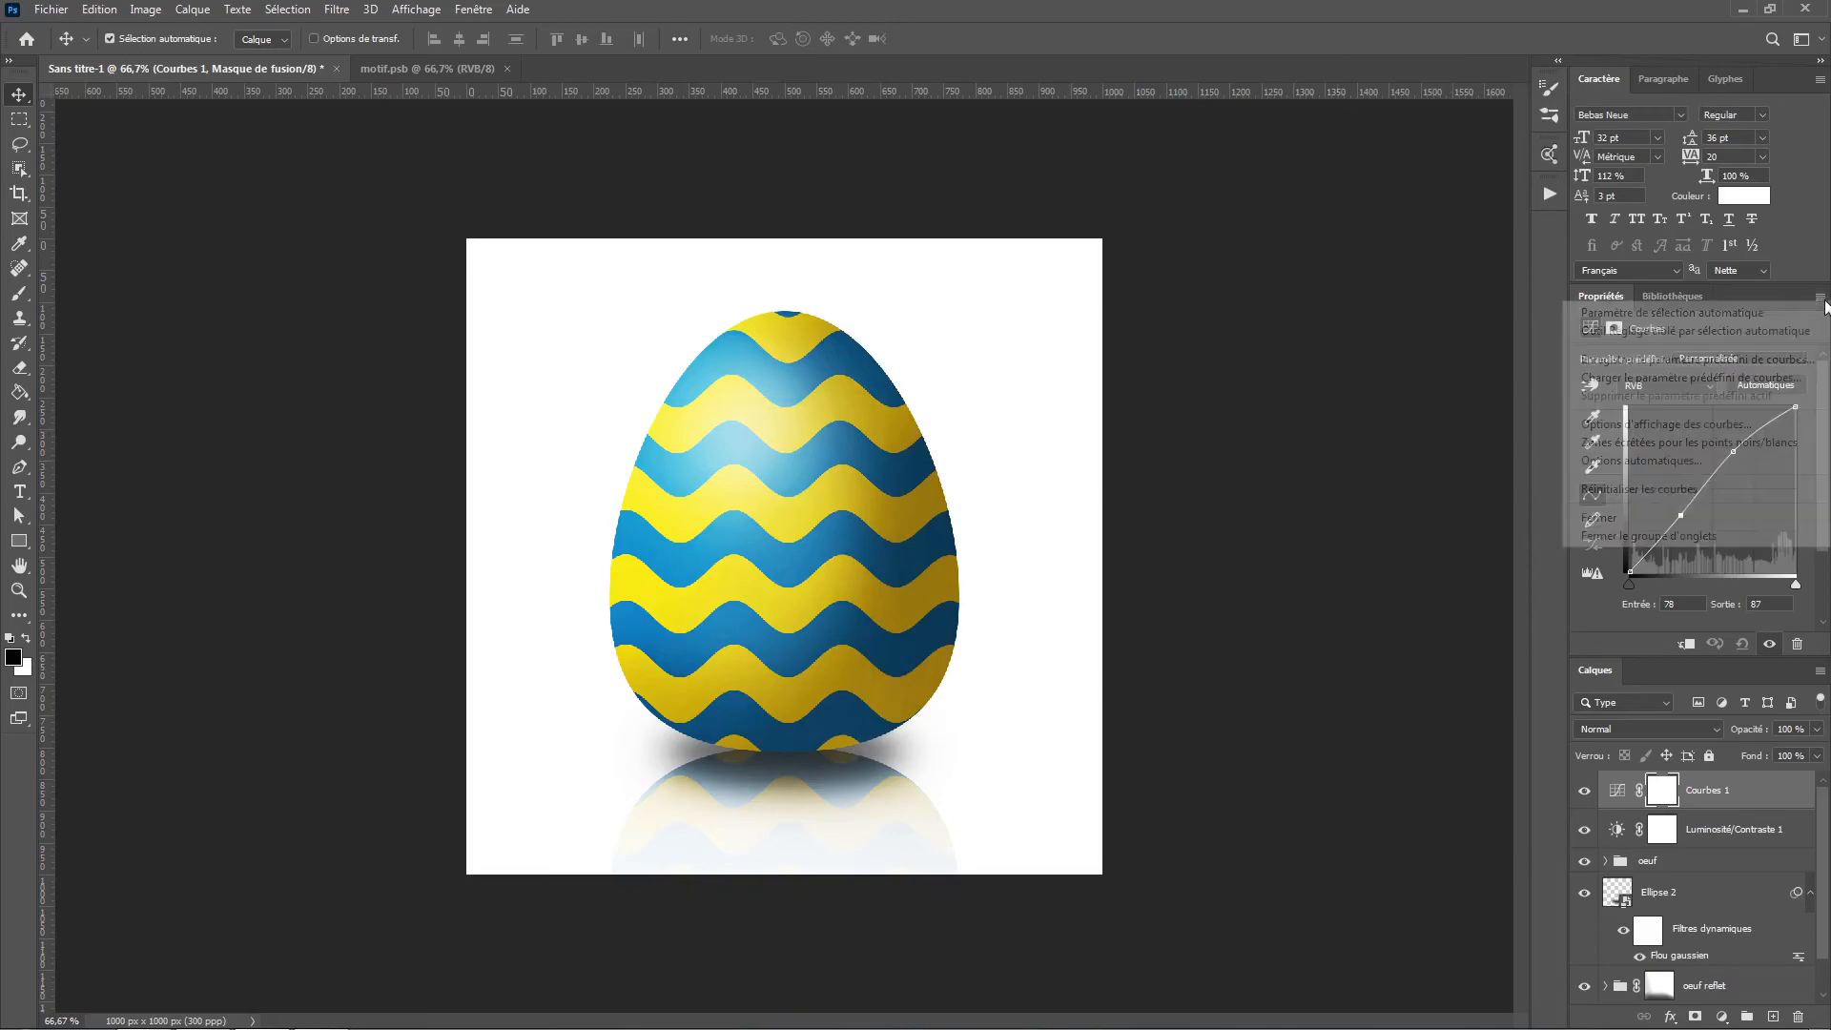
{"action": "left_click", "coordinate": [1636, 517]}
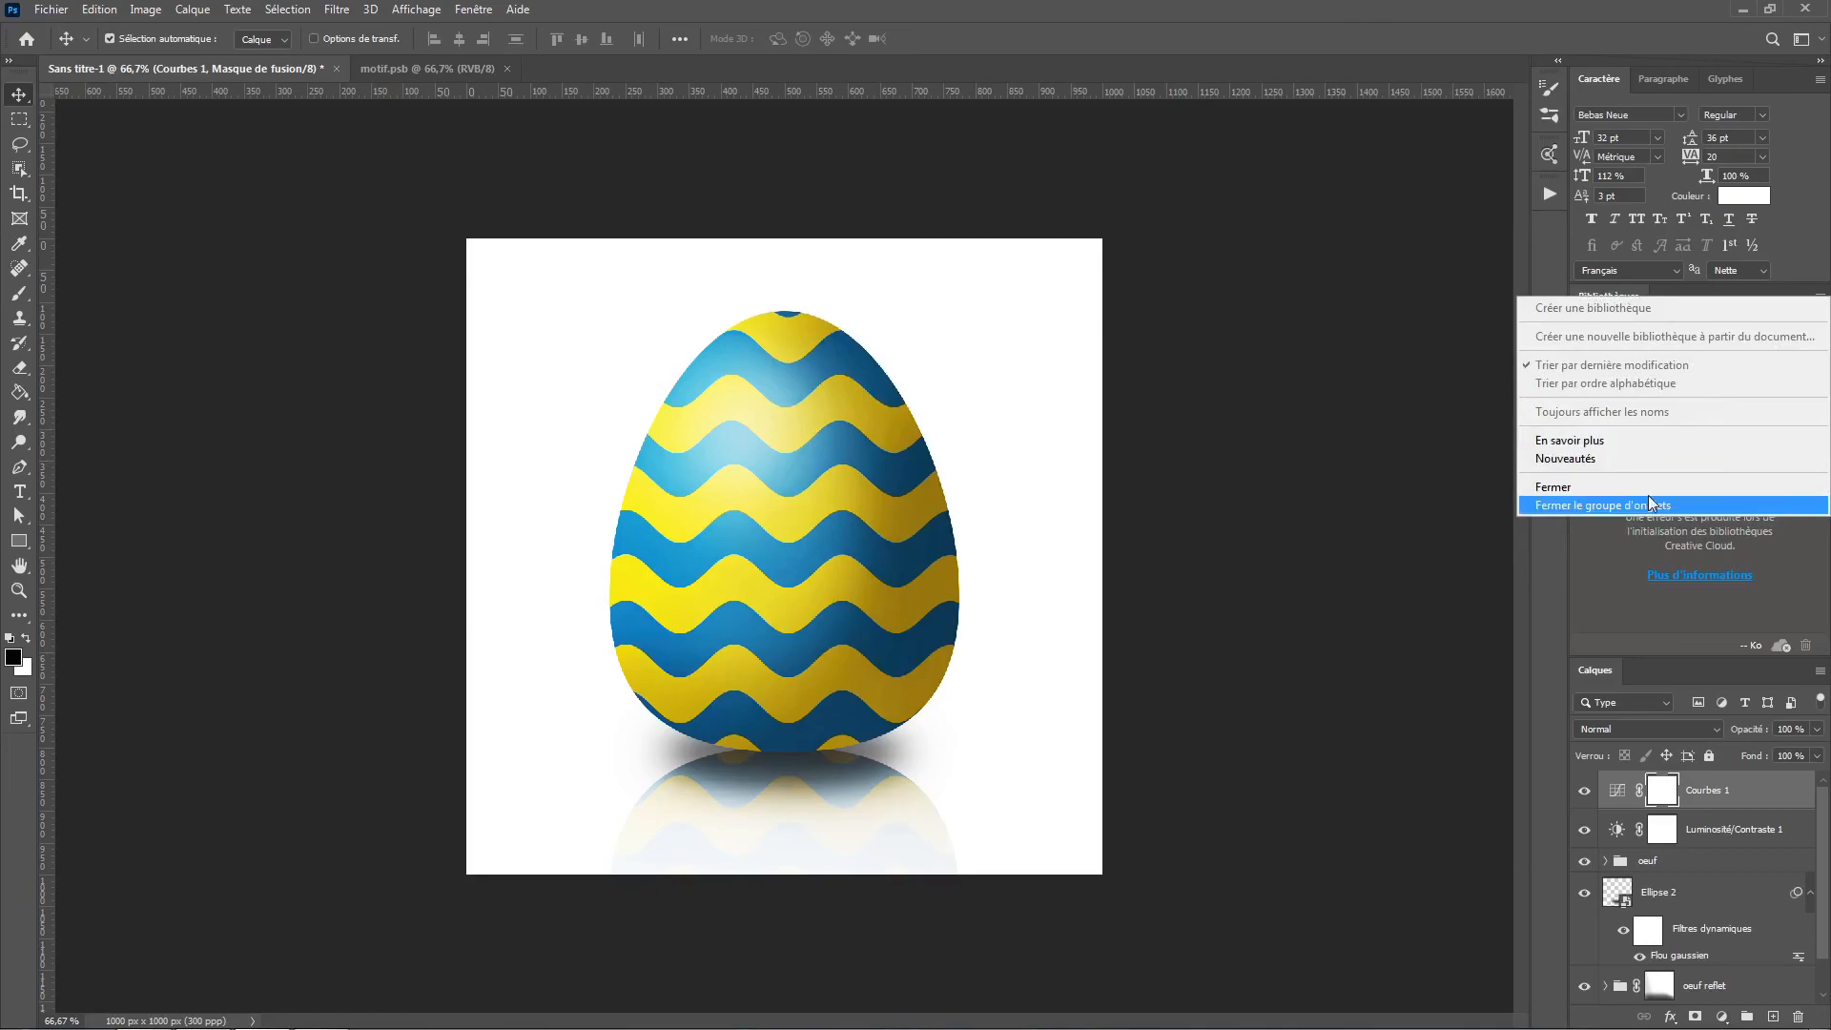
{"action": "left_click", "coordinate": [1648, 505]}
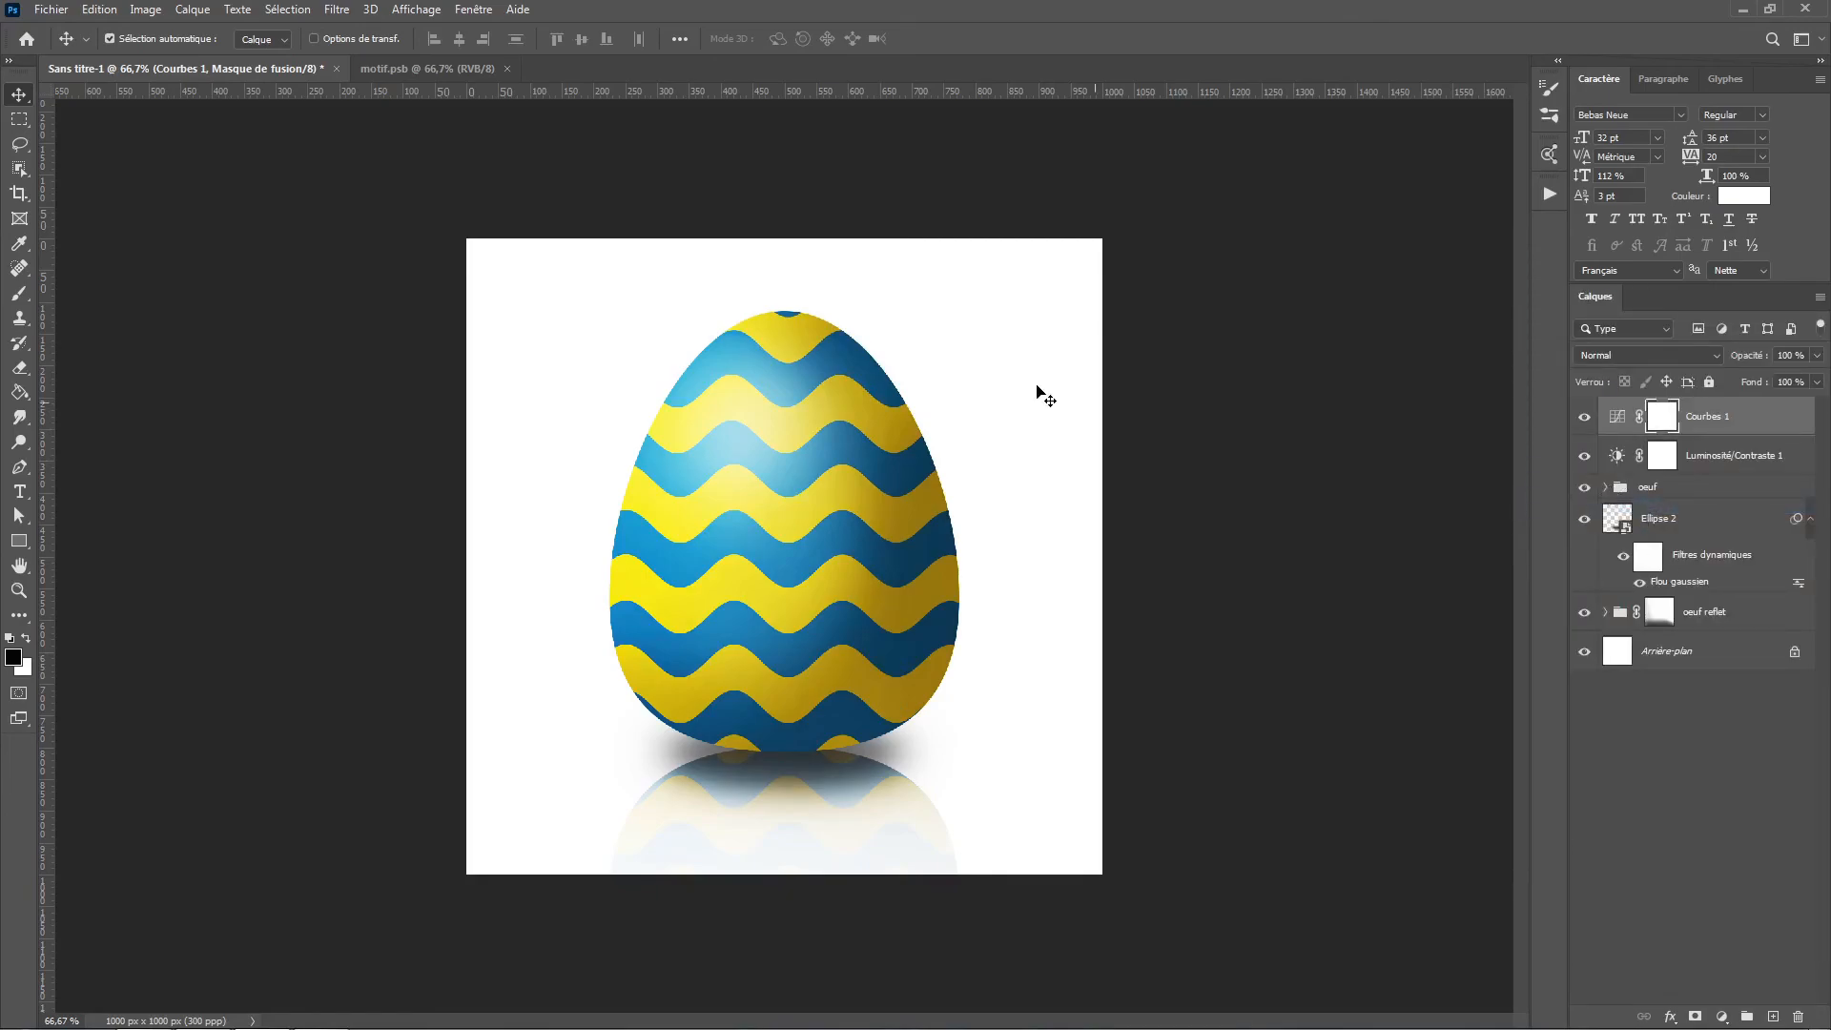
In motif.psb, fill the motif background layer with red ff0000 using the Paint Bucket.
{"action": "left_click", "coordinate": [414, 70]}
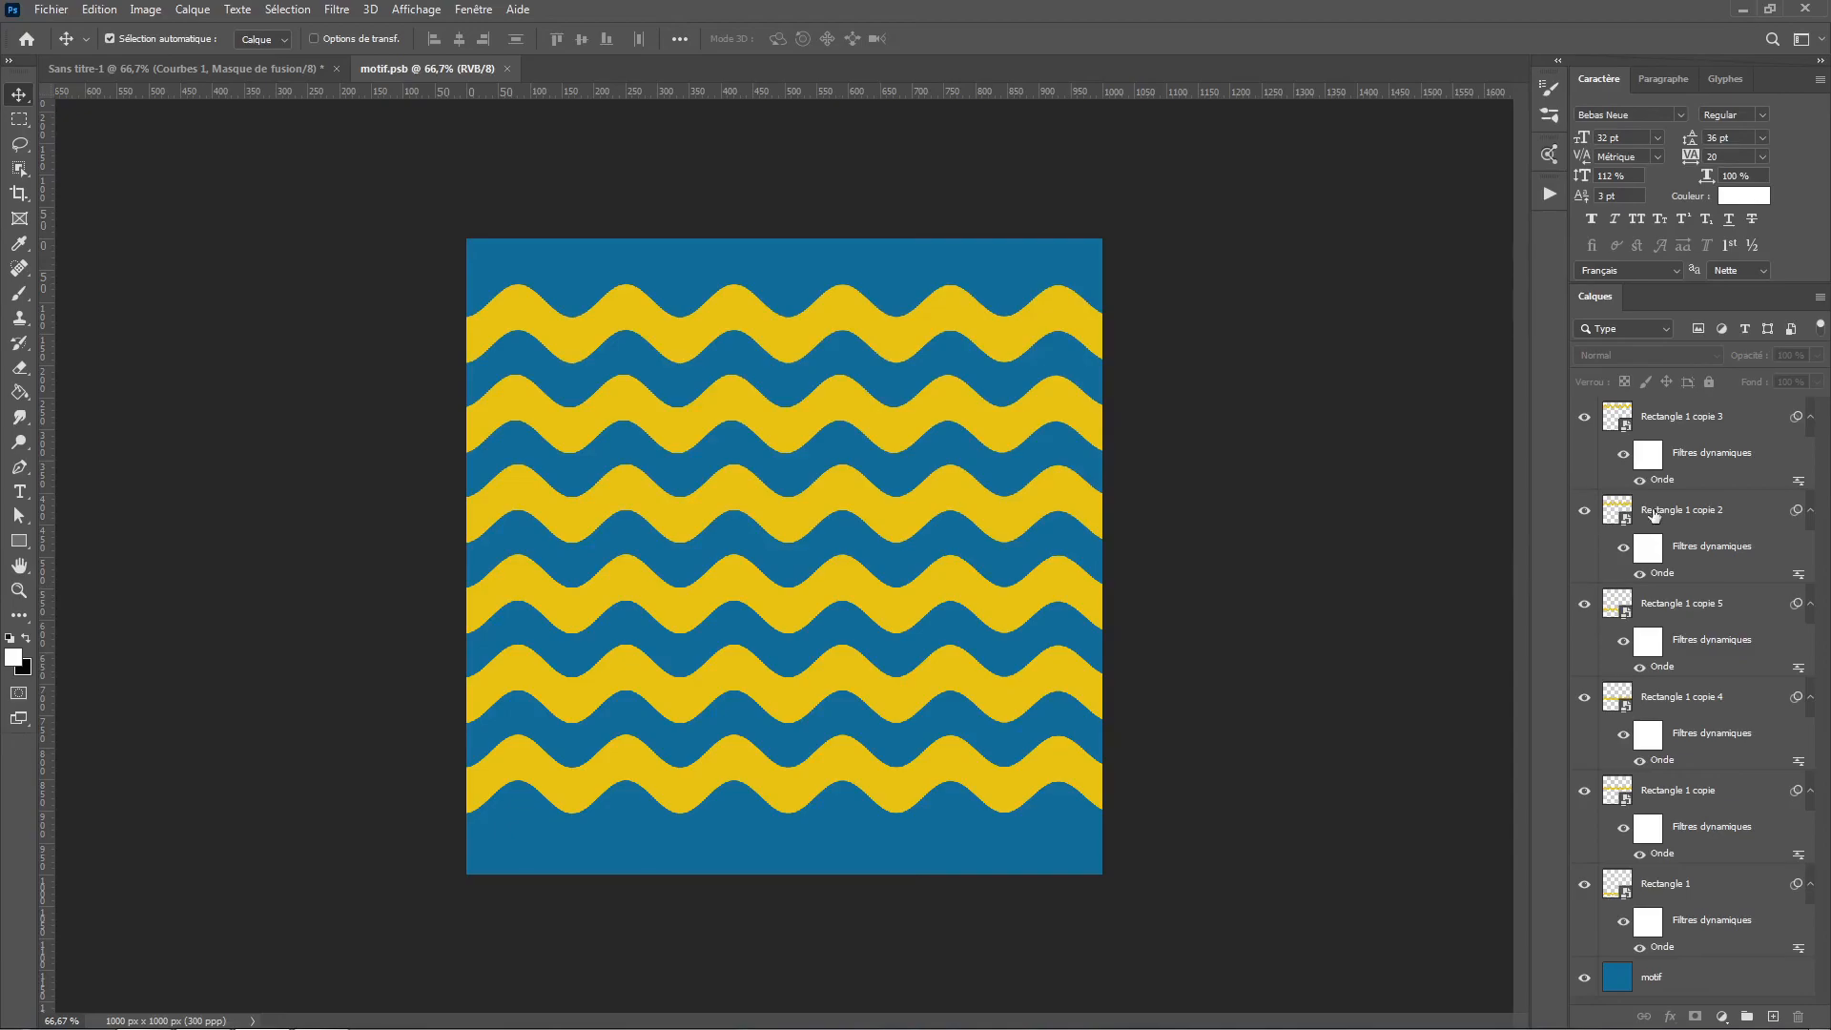
{"action": "left_click", "coordinate": [19, 392]}
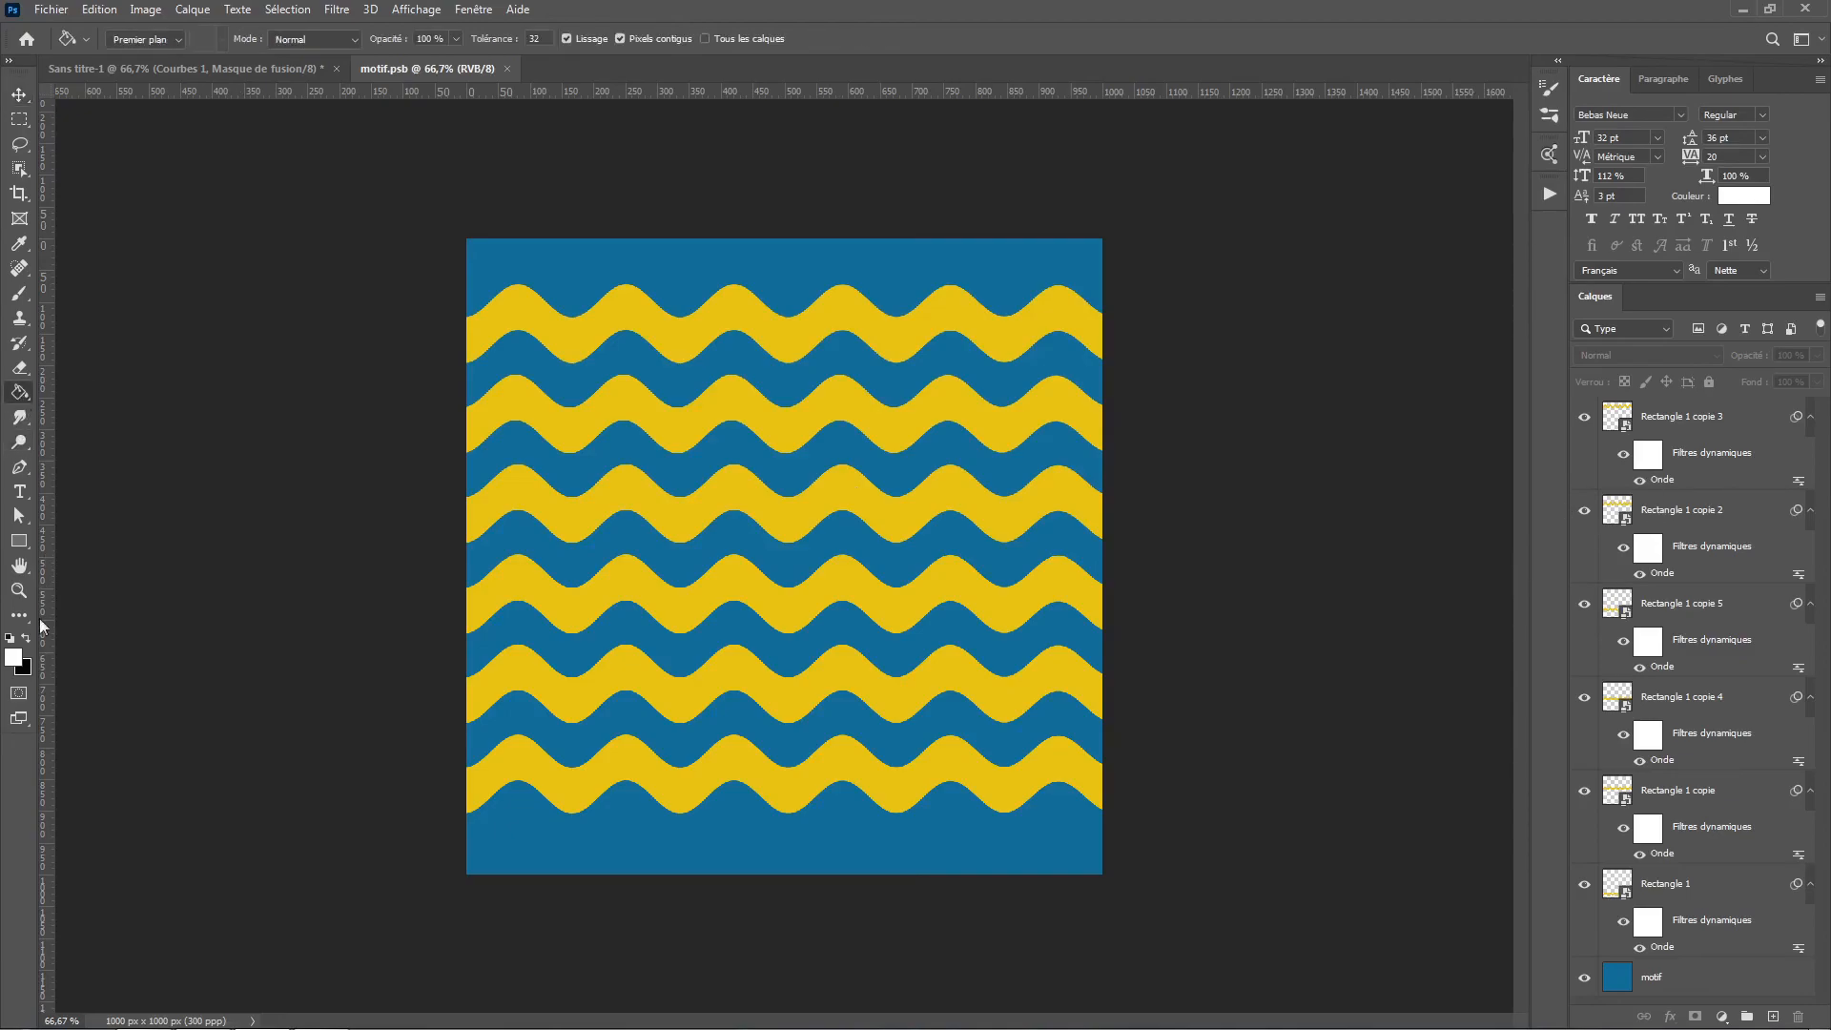
{"action": "left_click", "coordinate": [14, 661]}
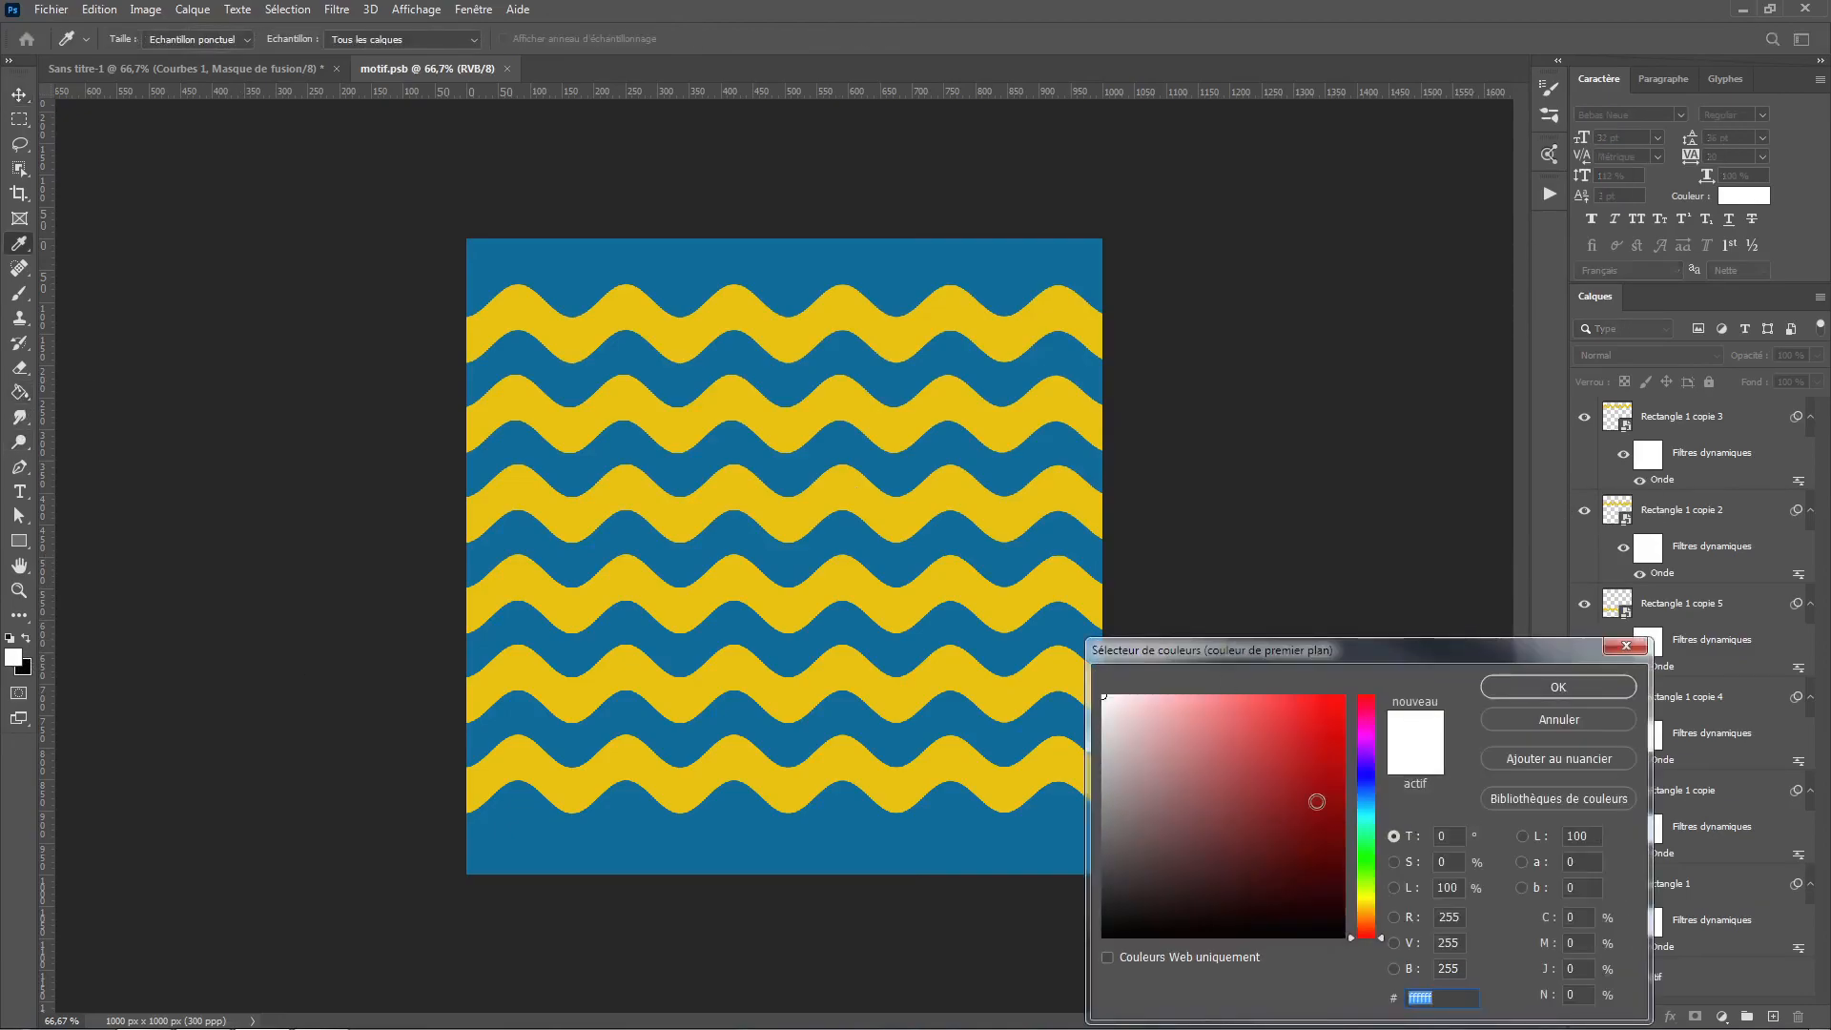
{"action": "type", "text": "ff0000"}
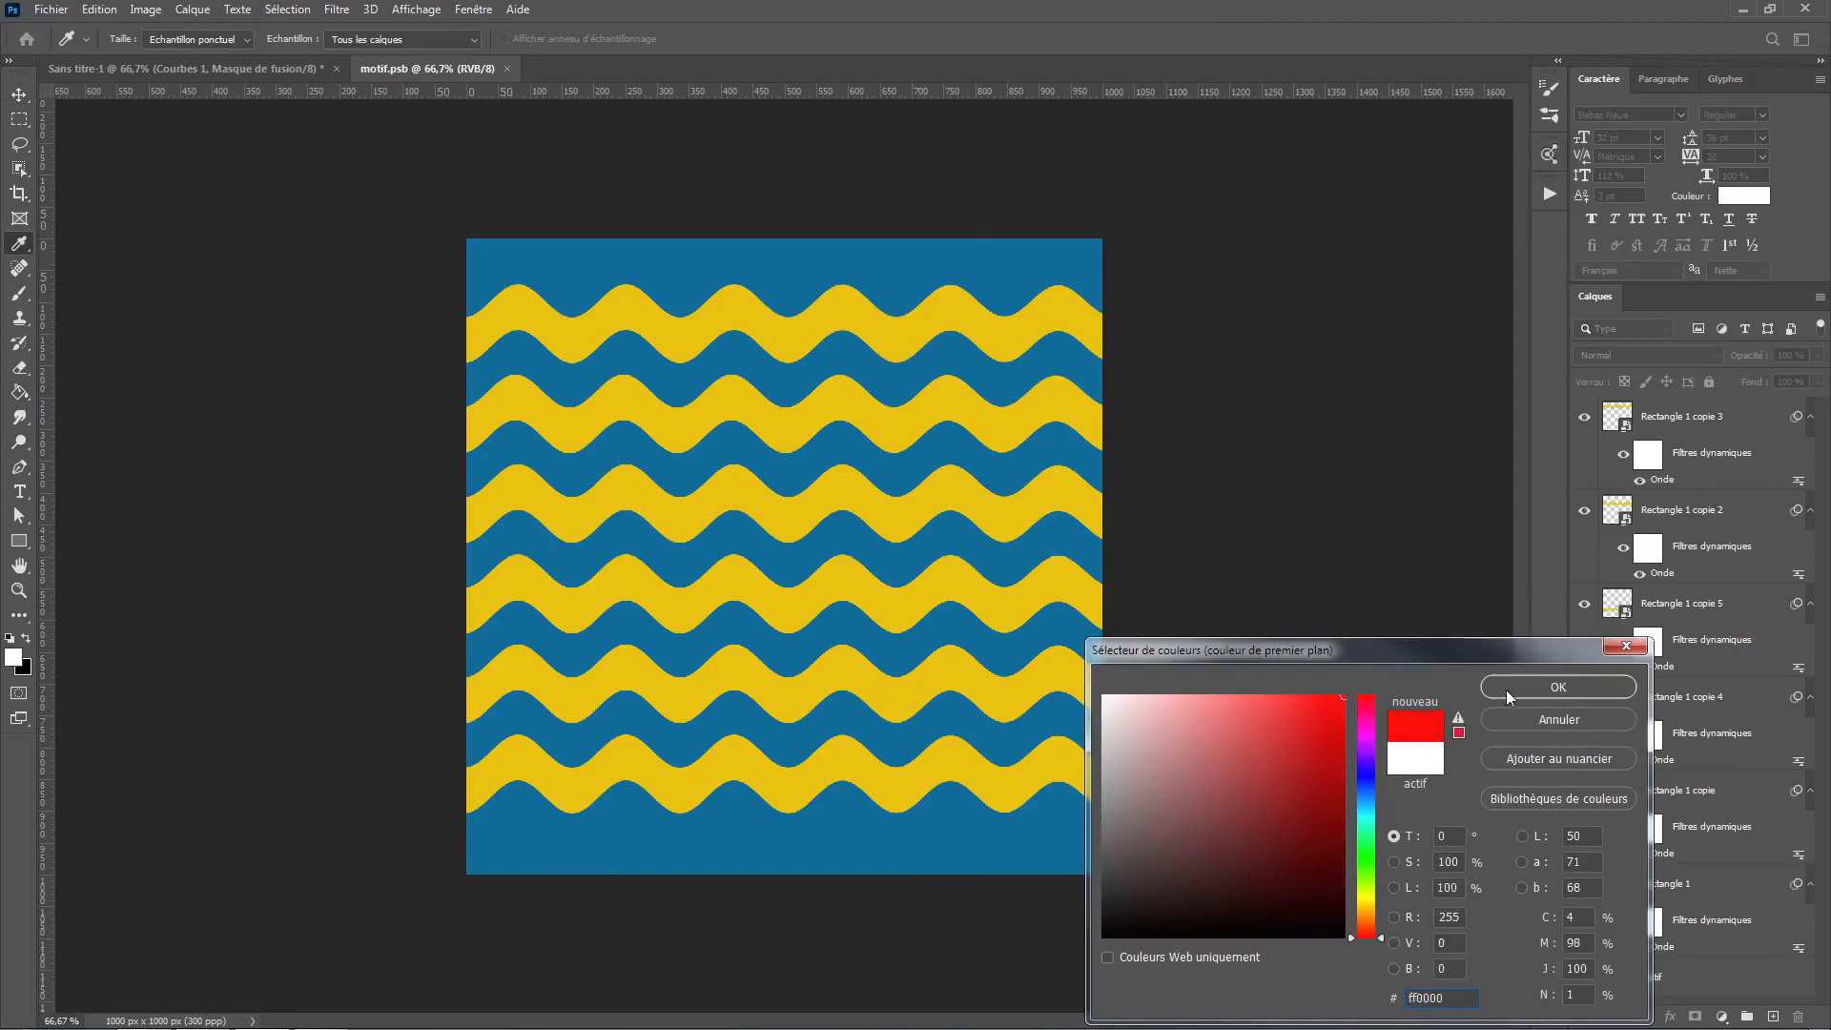
{"action": "left_click", "coordinate": [1503, 689]}
{"action": "left_click", "coordinate": [1664, 975]}
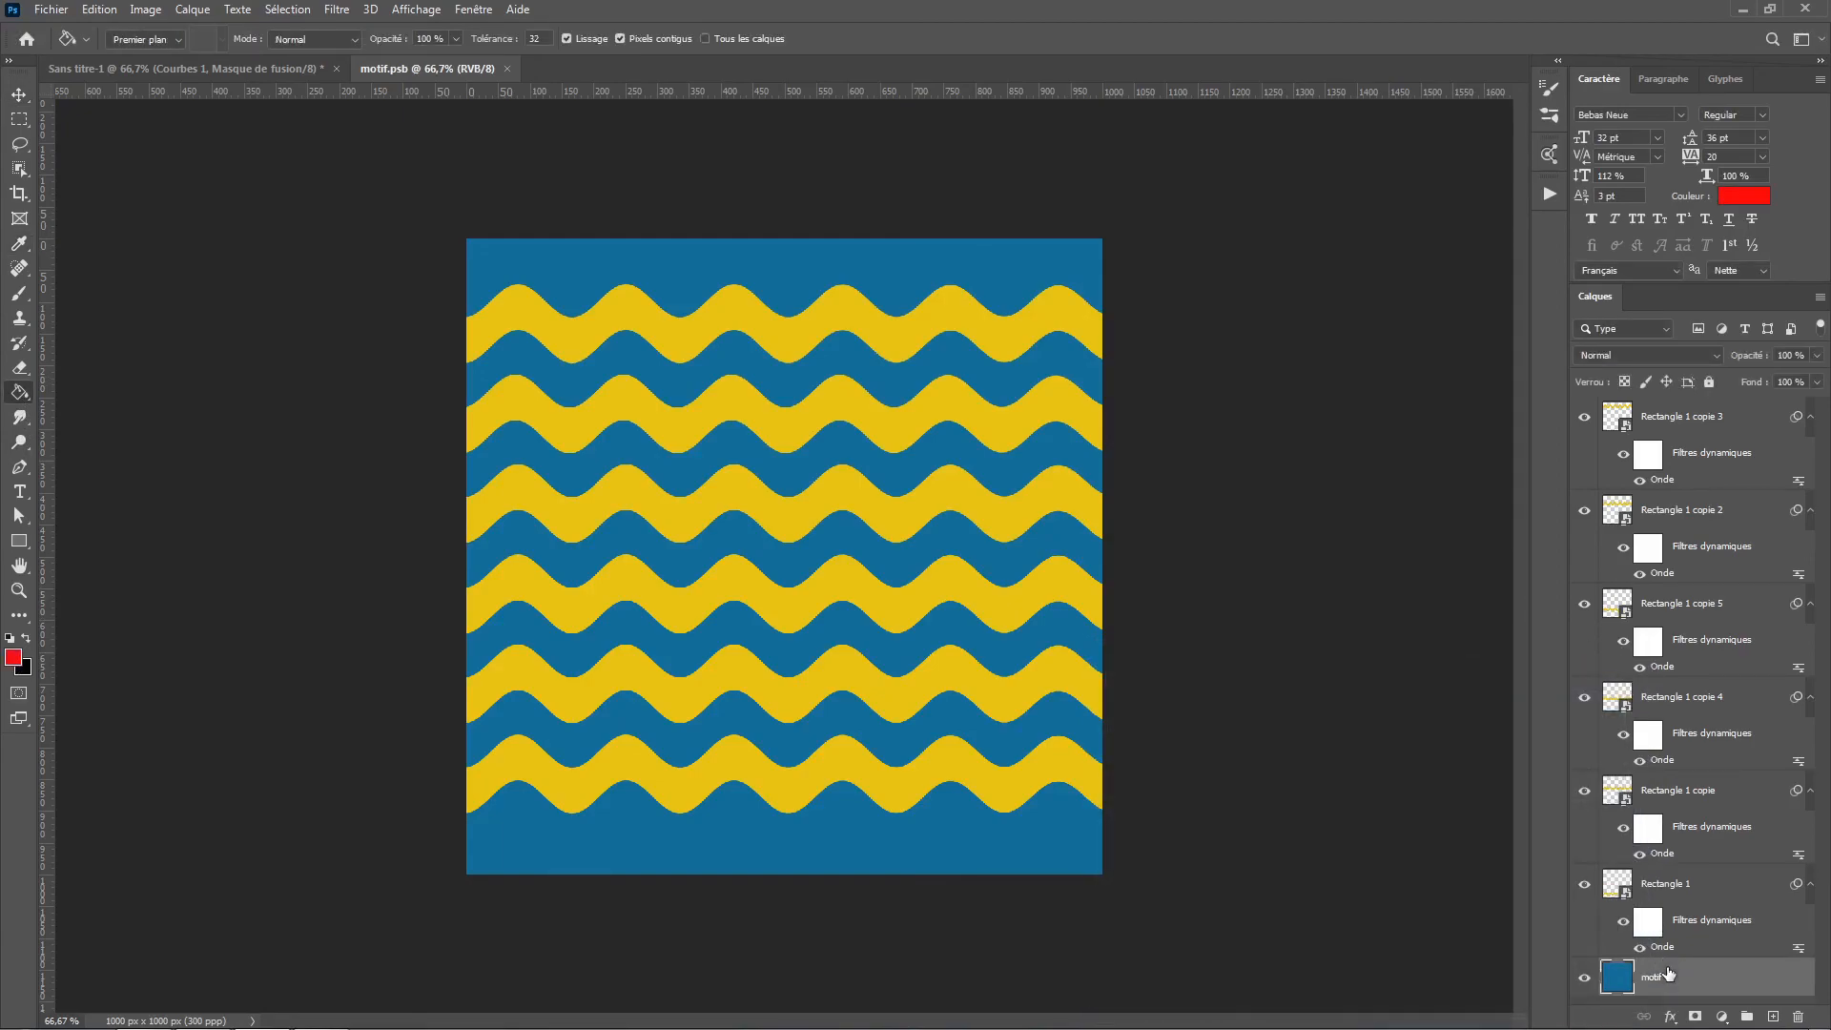
{"action": "left_click", "coordinate": [1009, 854]}
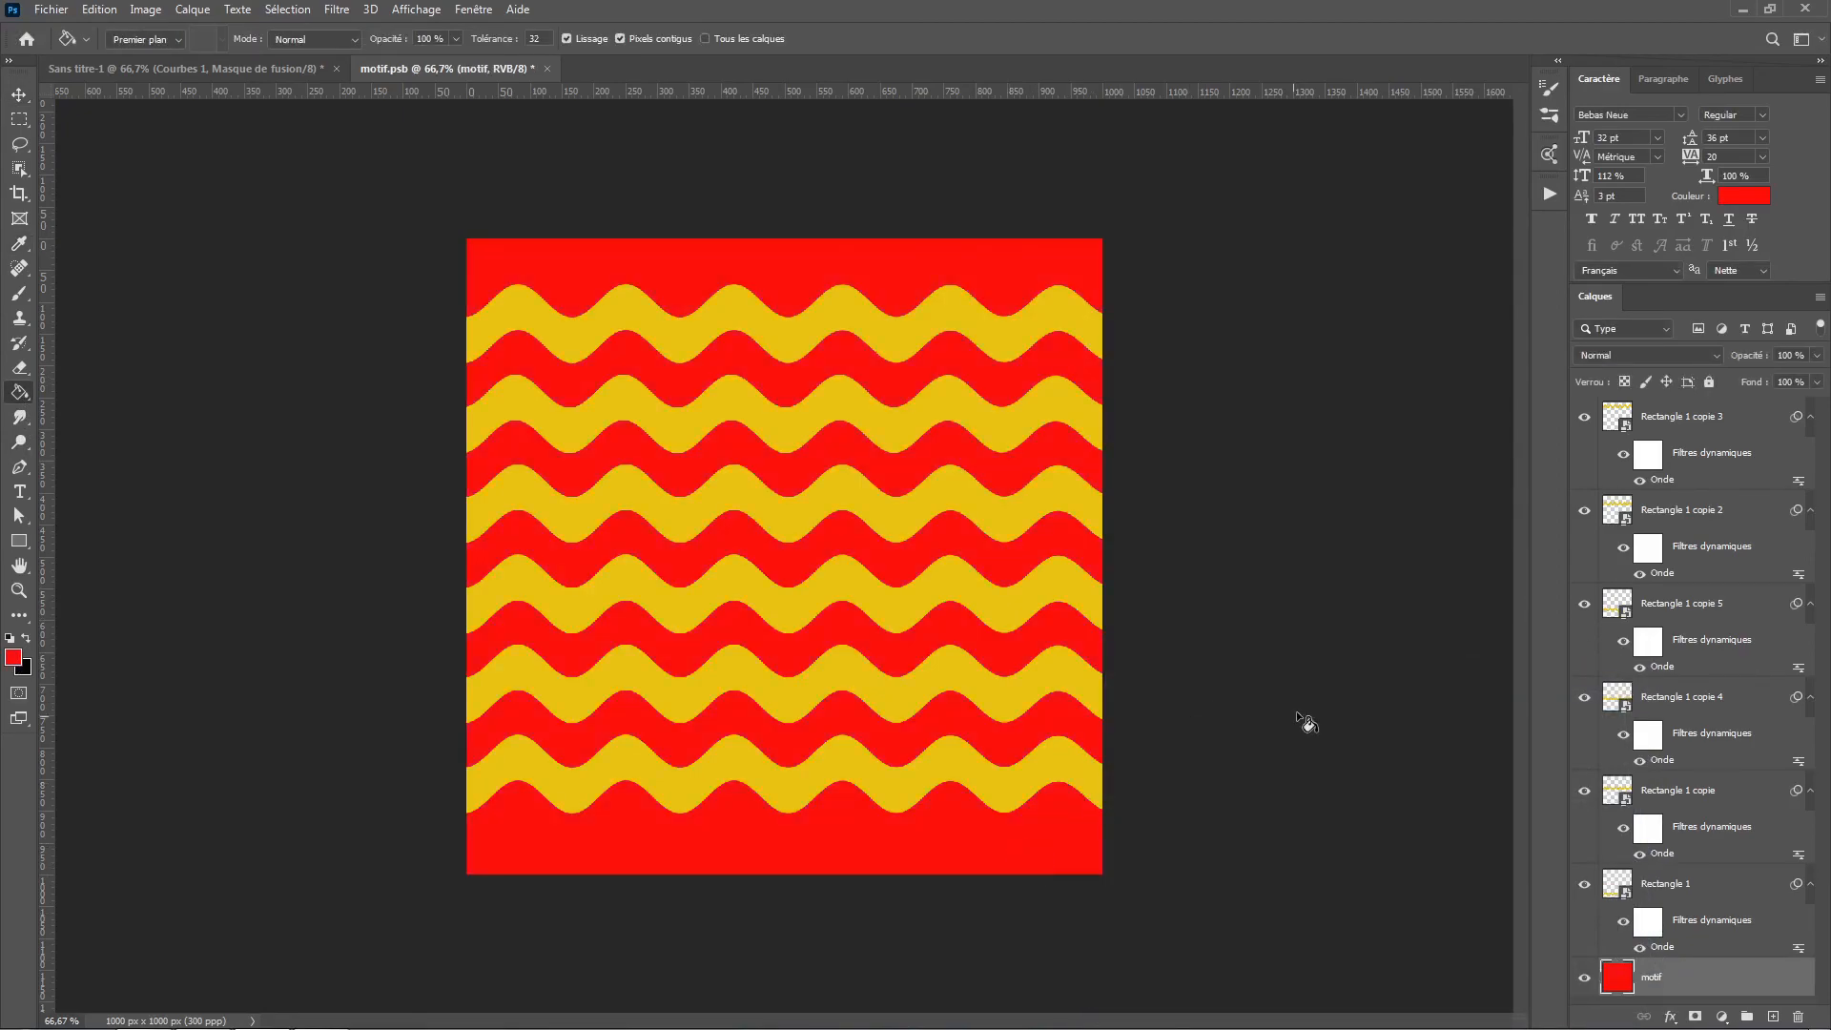
Save the recoloured motif.psb contents and return to the egg document.
{"action": "left_click", "coordinate": [193, 68]}
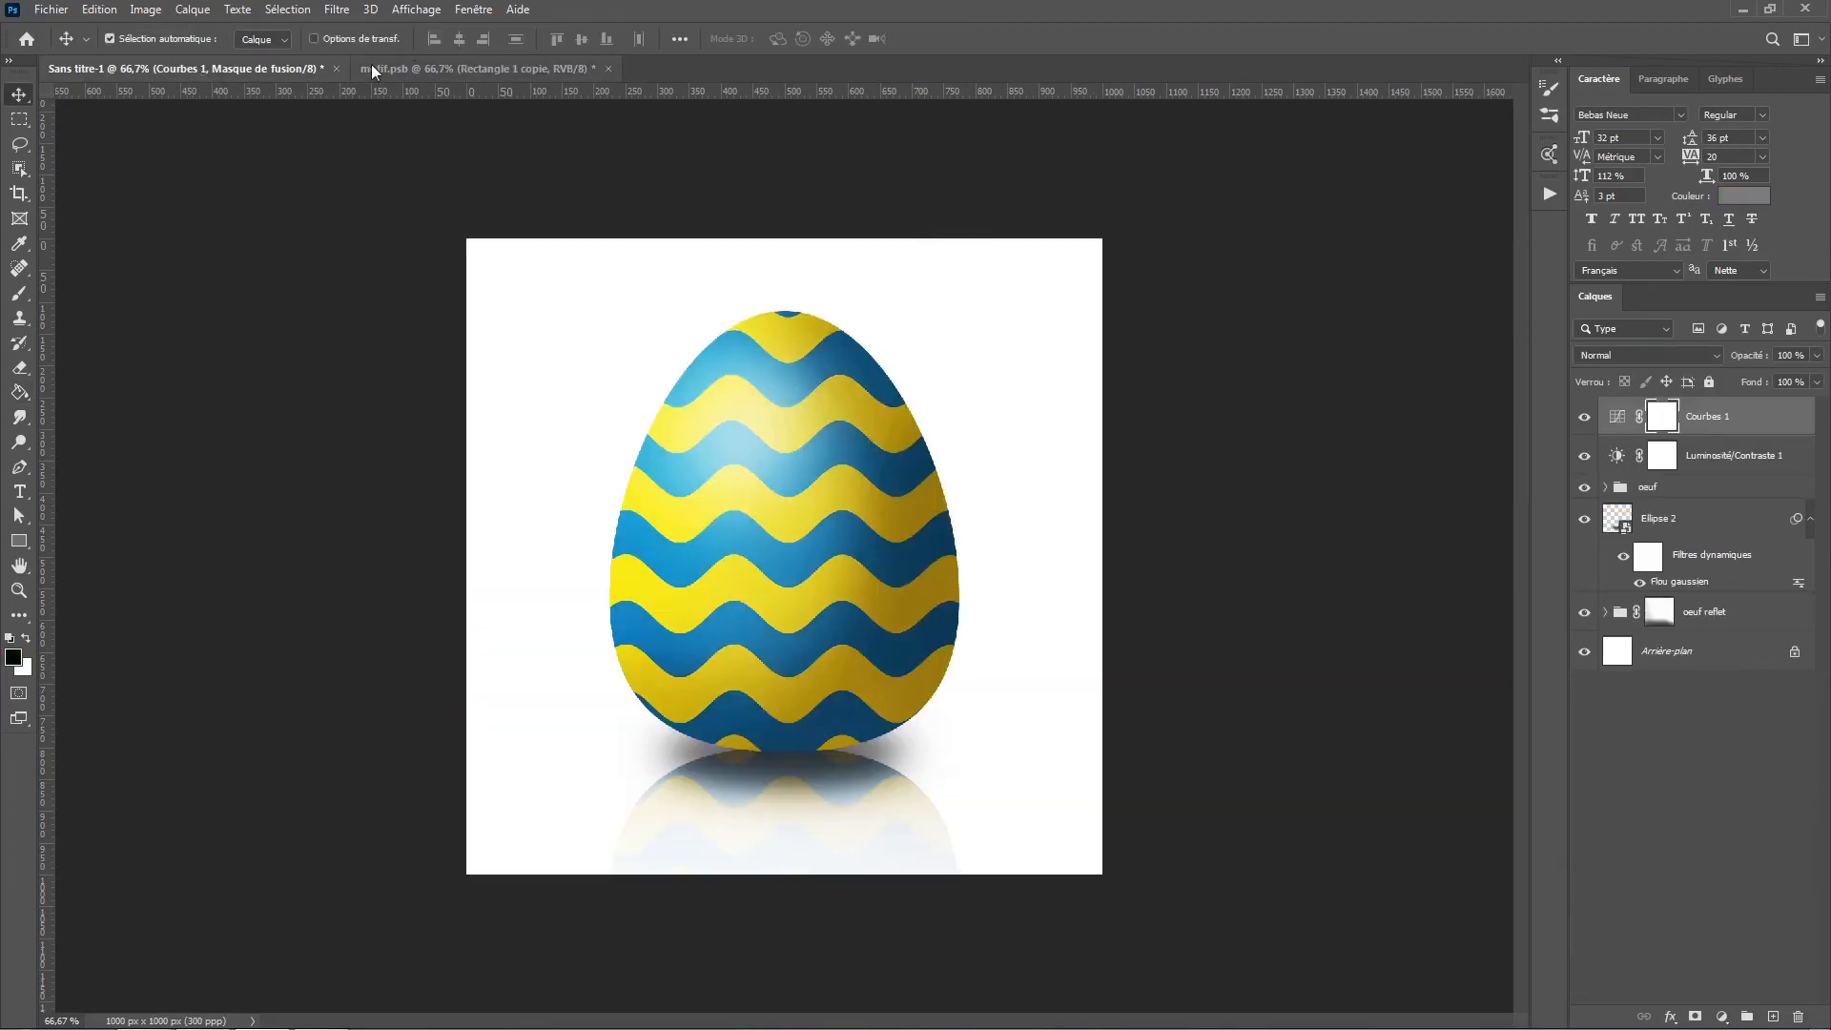
{"action": "left_click", "coordinate": [419, 69]}
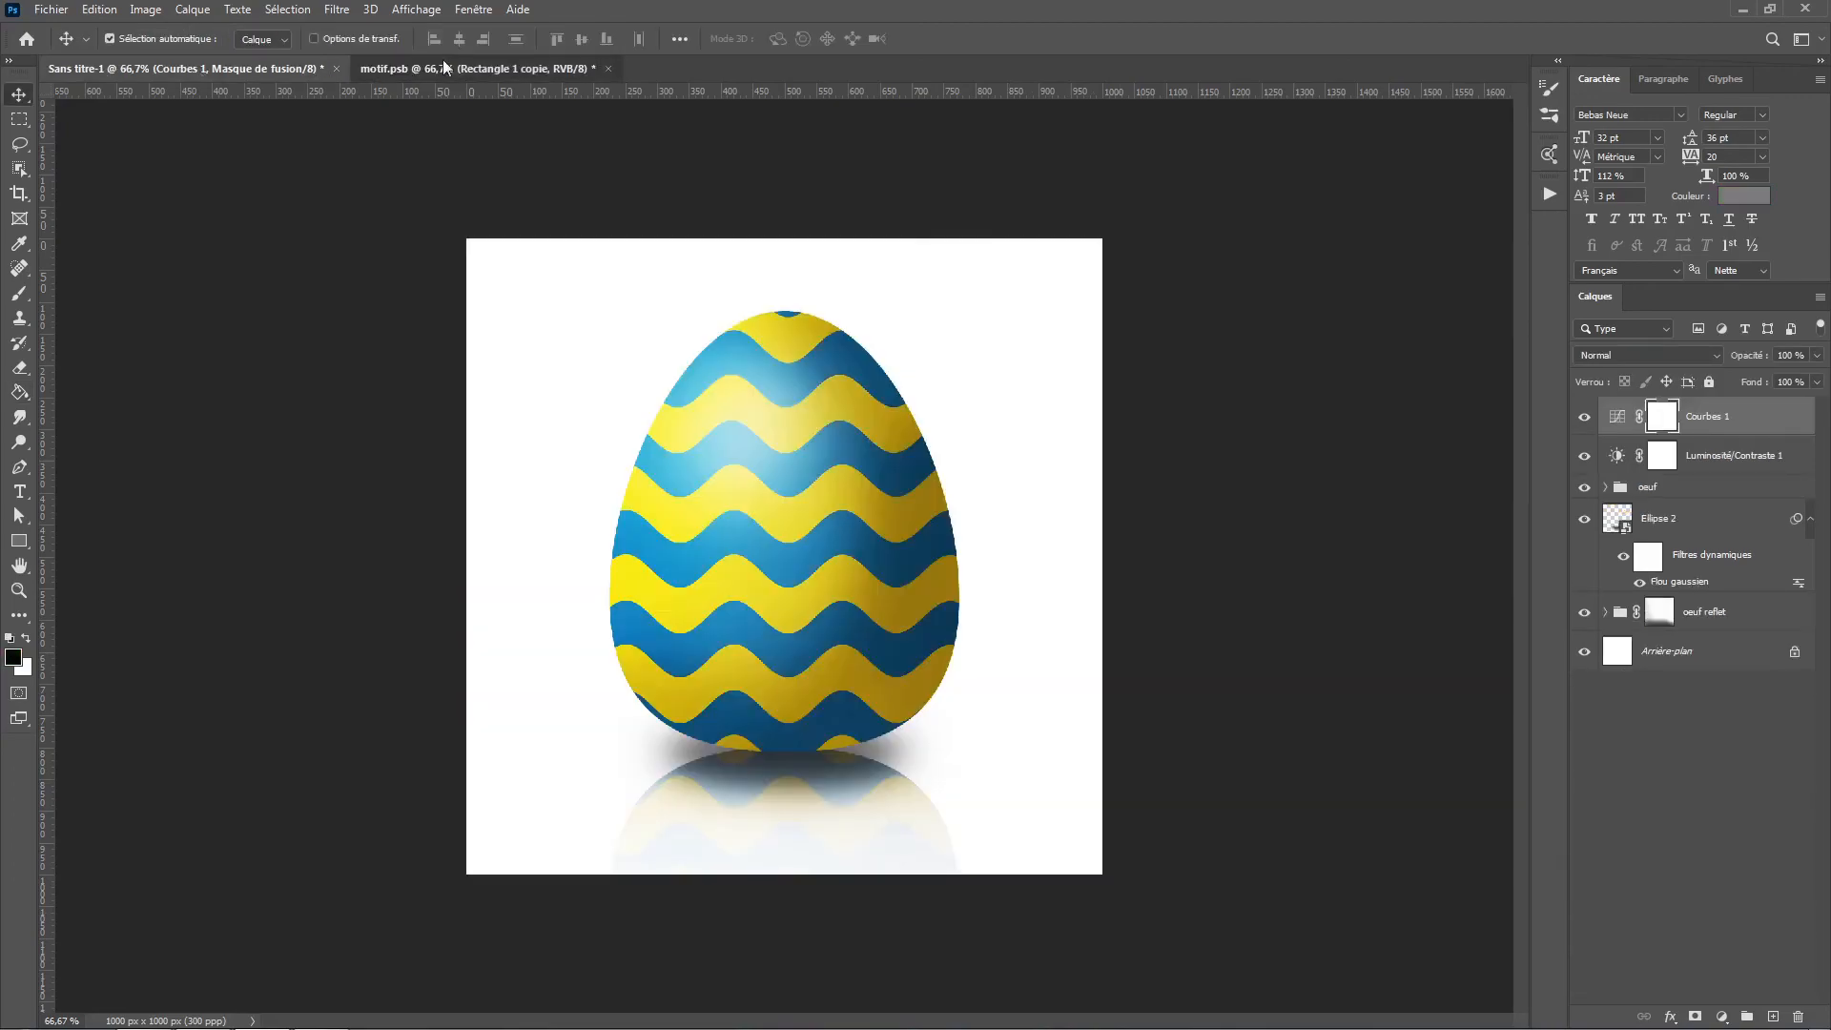
{"action": "key", "text": "ctrl+s"}
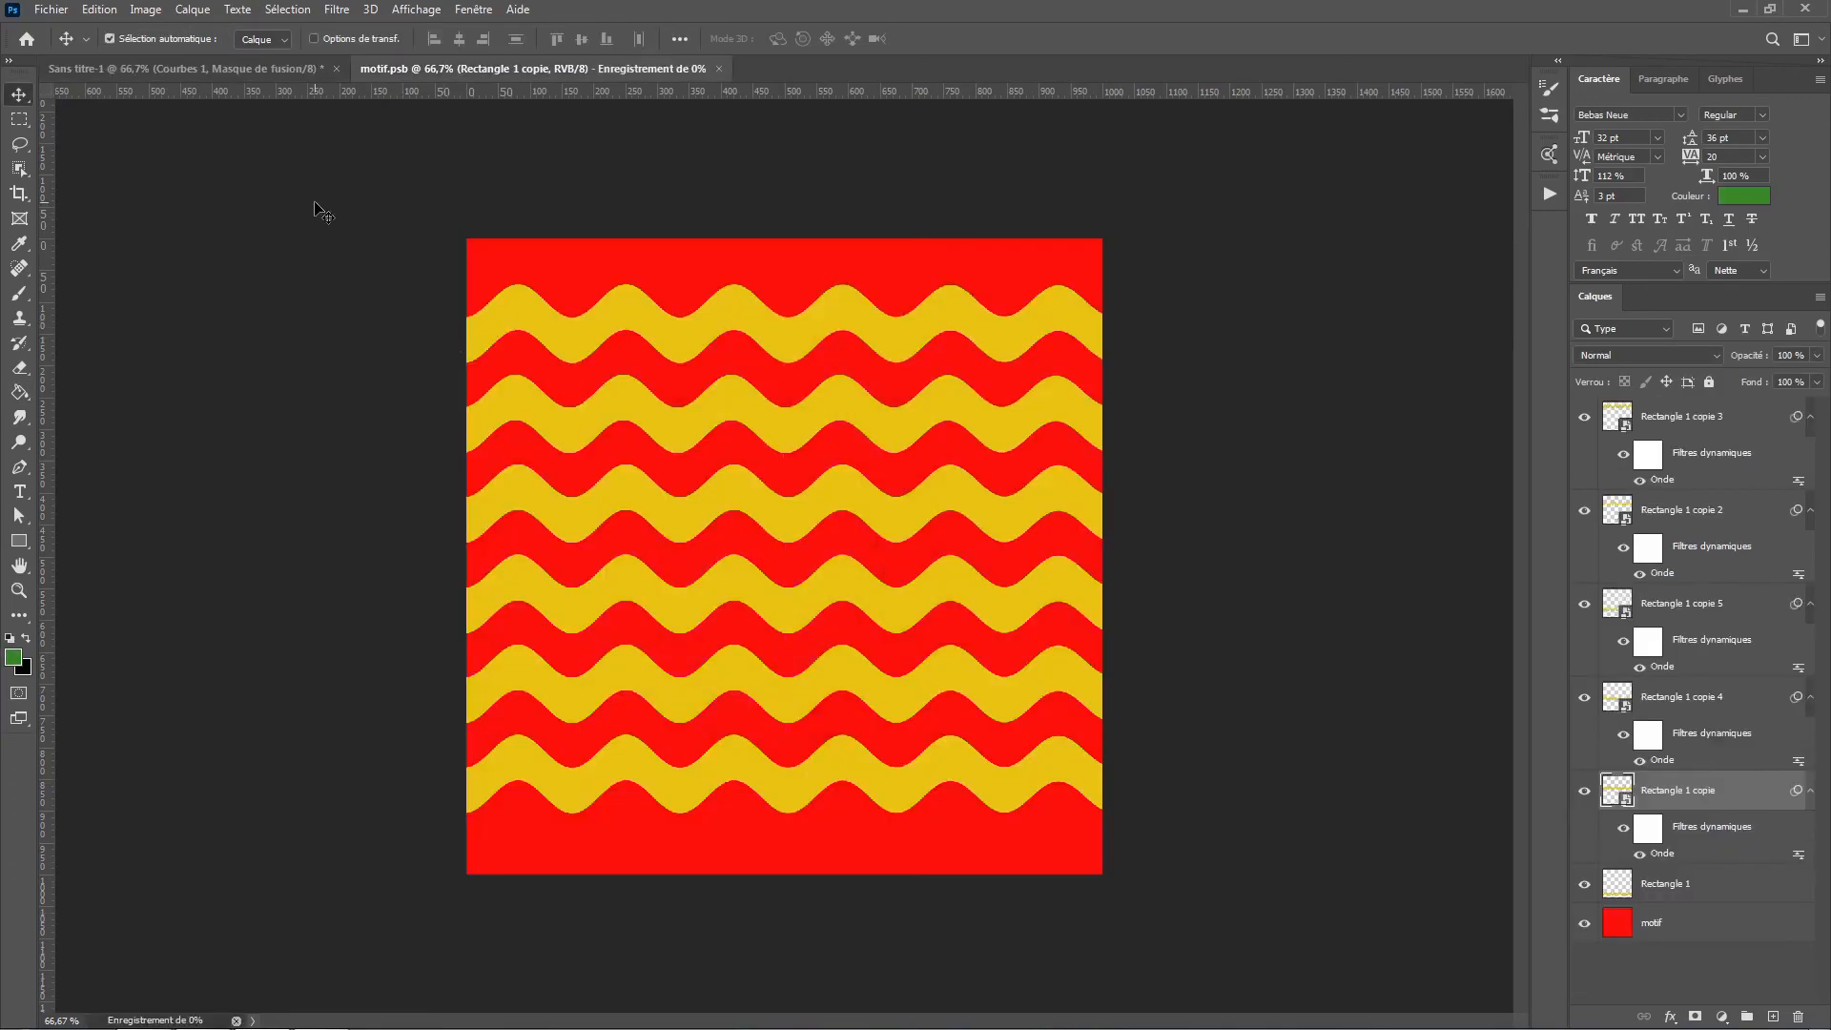
{"action": "key", "text": "ctrl+Tab"}
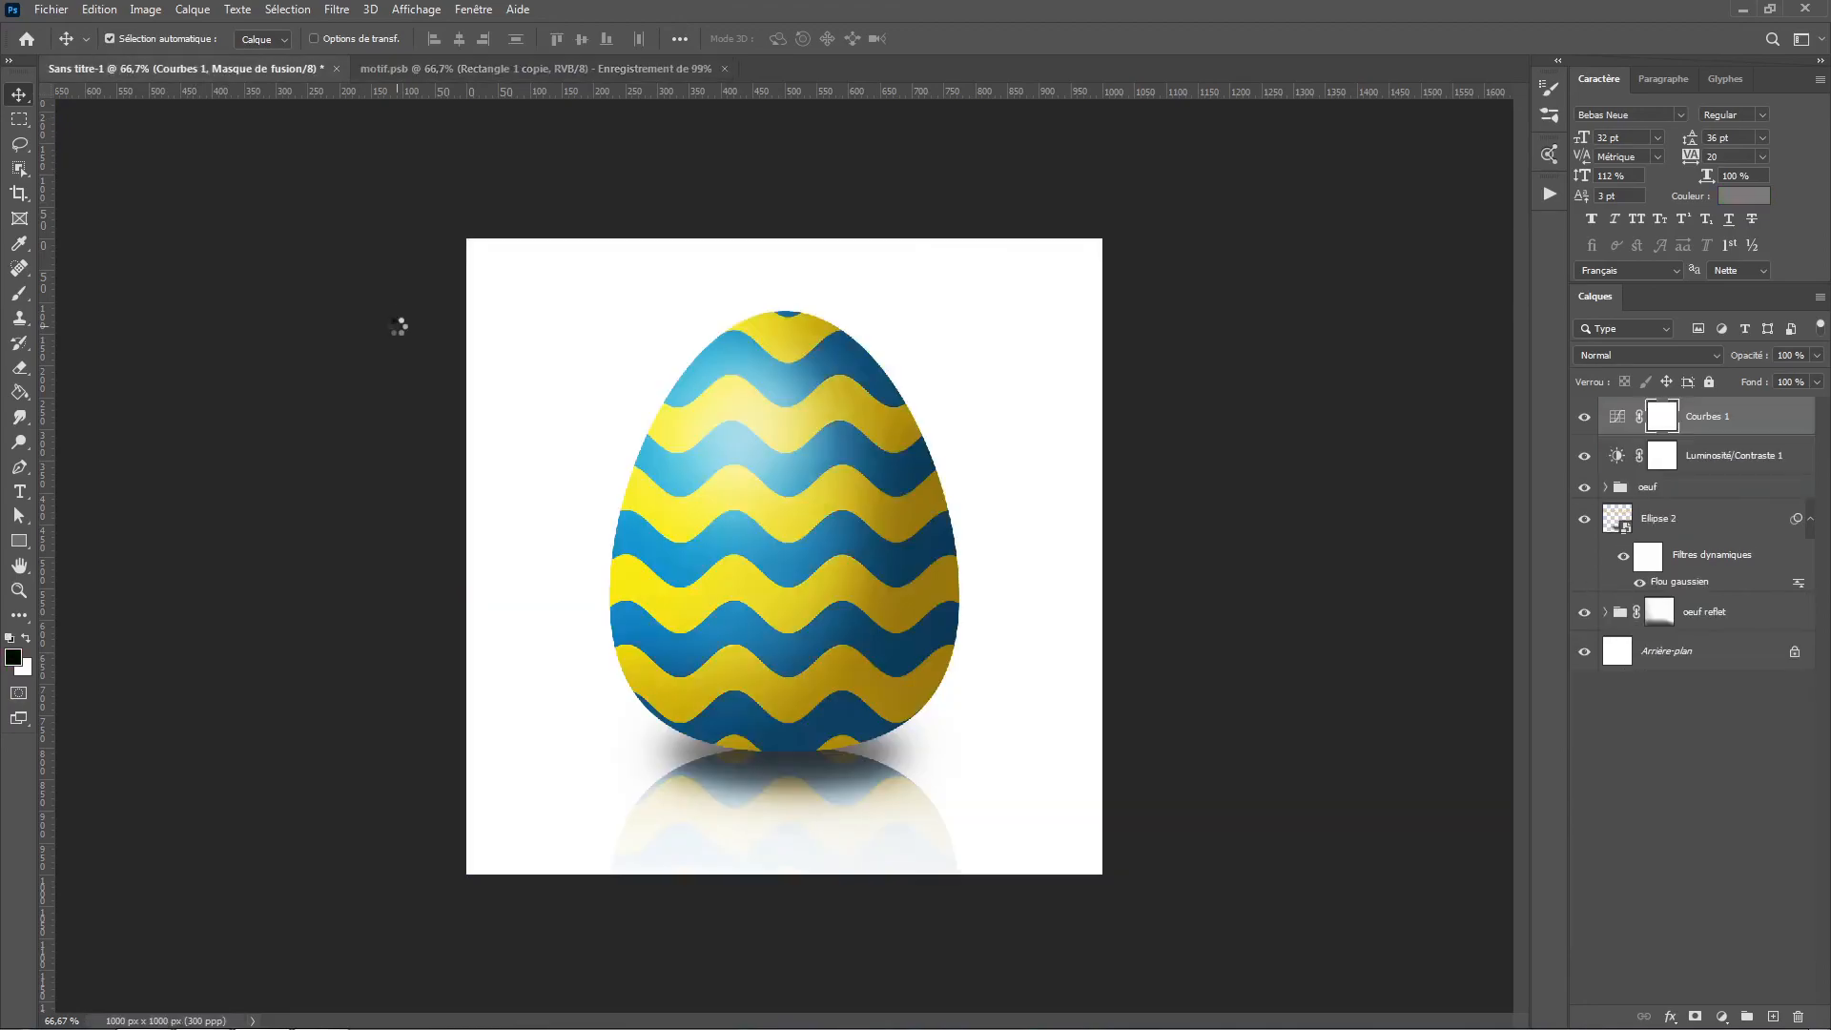